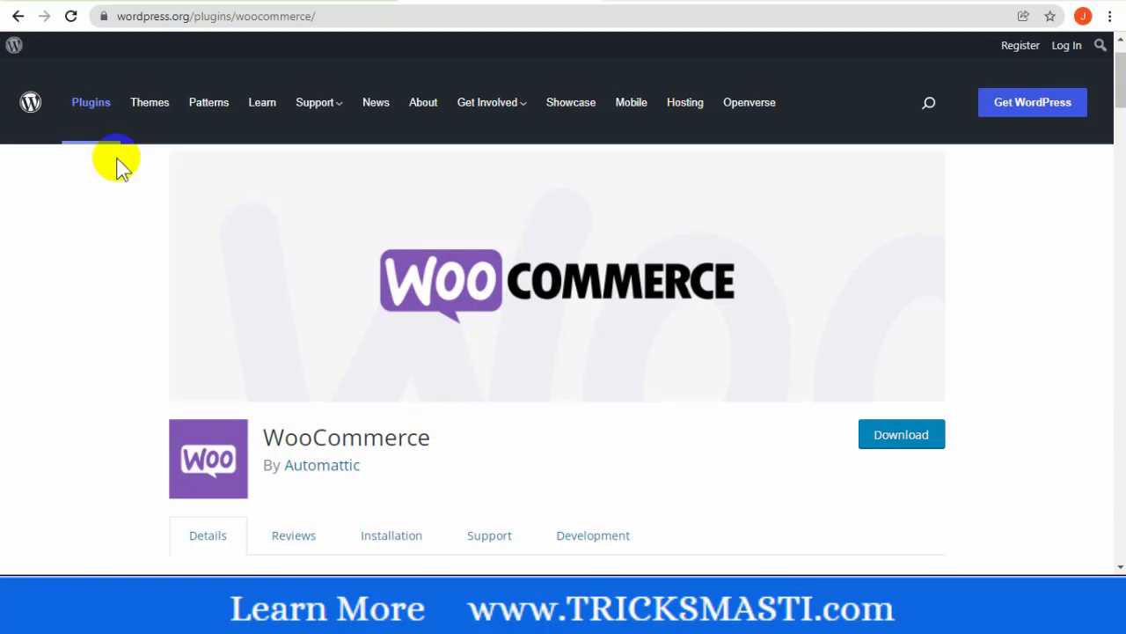
Switch to the blog's WordPress admin, go to adding a new plugin and search for "woocommerce"
{"action": "left_click", "coordinate": [66, 1]}
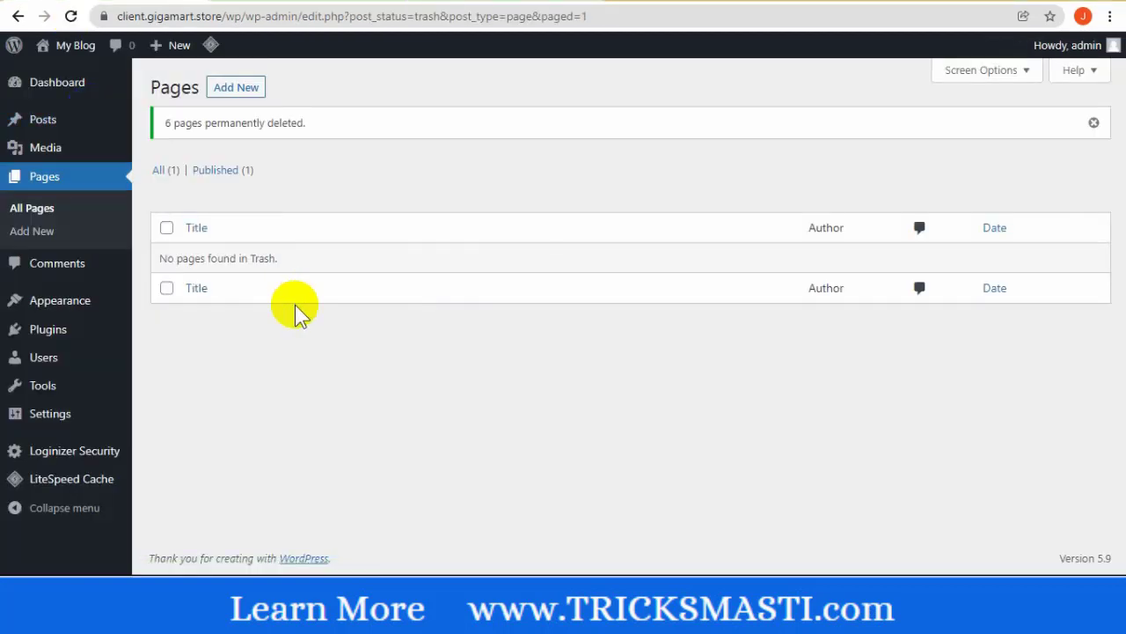
{"action": "mouse_move", "coordinate": [121, 330]}
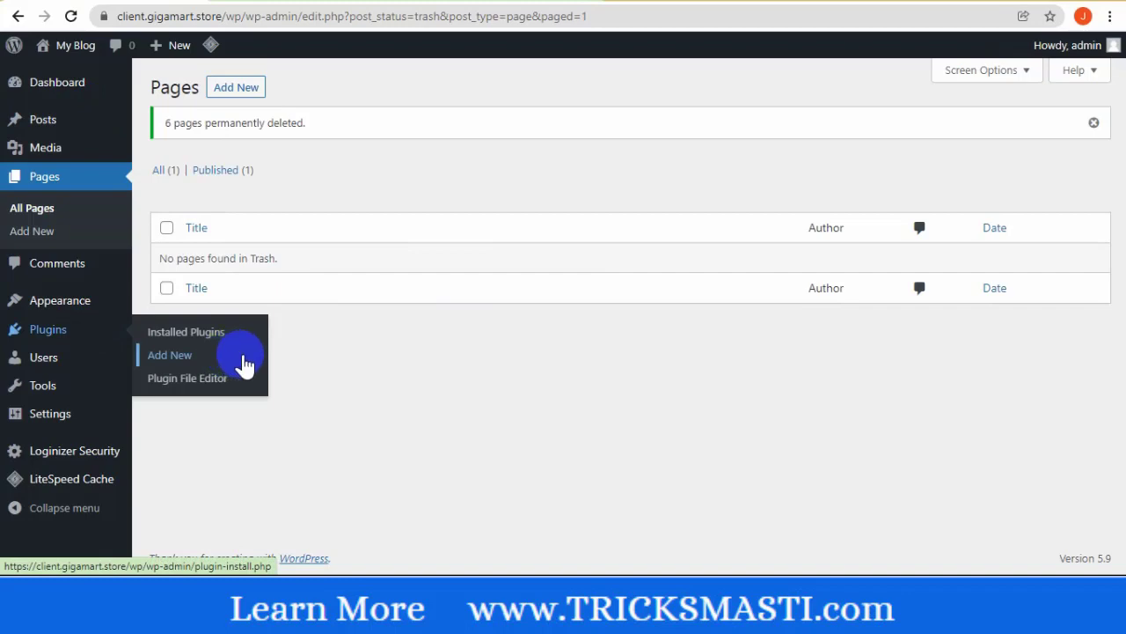
{"action": "left_click", "coordinate": [245, 364]}
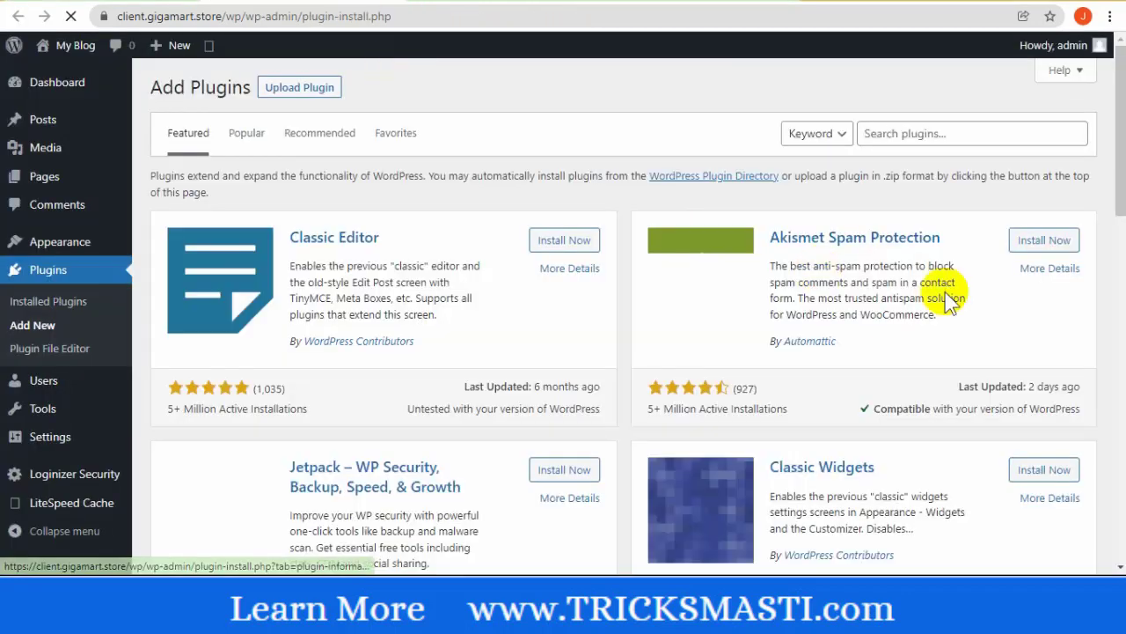
{"action": "left_click", "coordinate": [977, 135]}
{"action": "type", "text": "woo"}
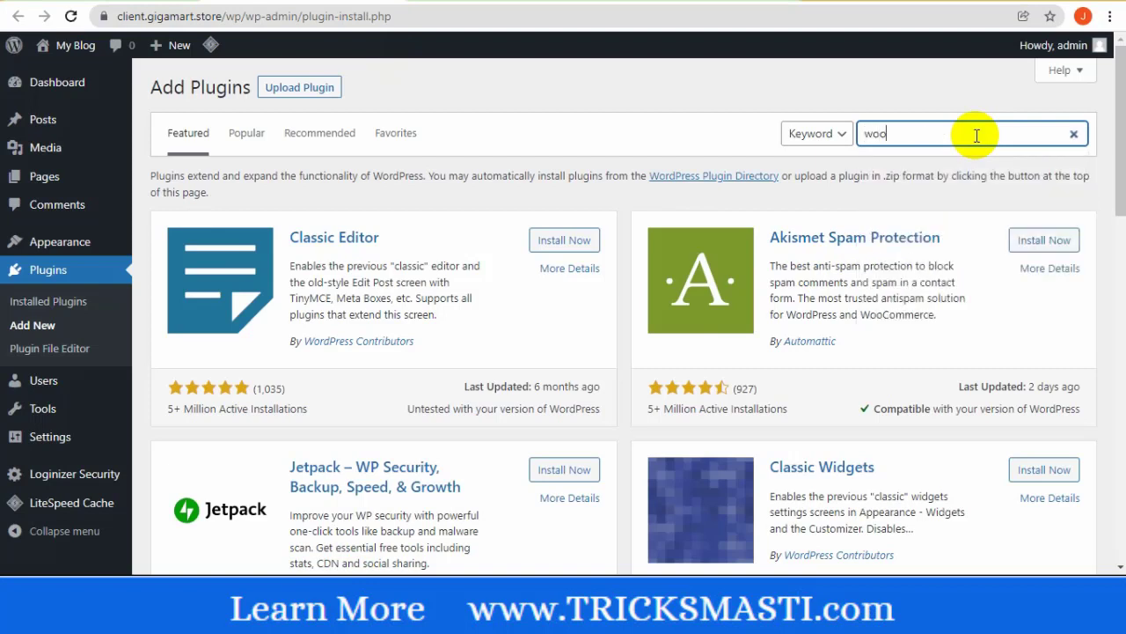
{"action": "type", "text": "commerce"}
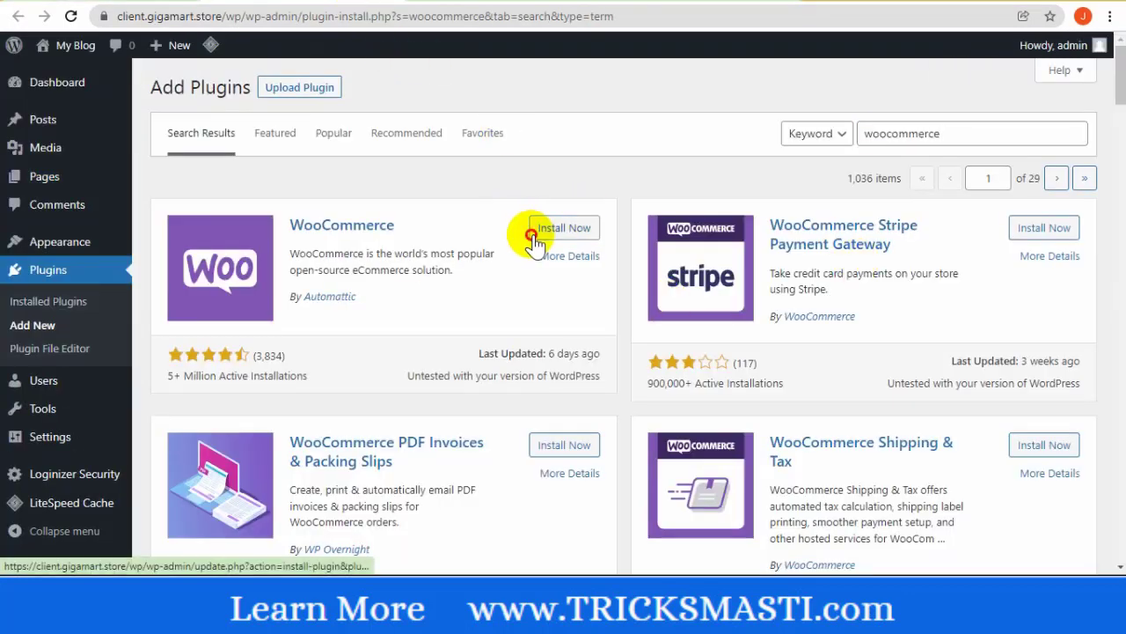
Install and activate the WooCommerce plugin by Automattic
{"action": "left_click", "coordinate": [535, 232]}
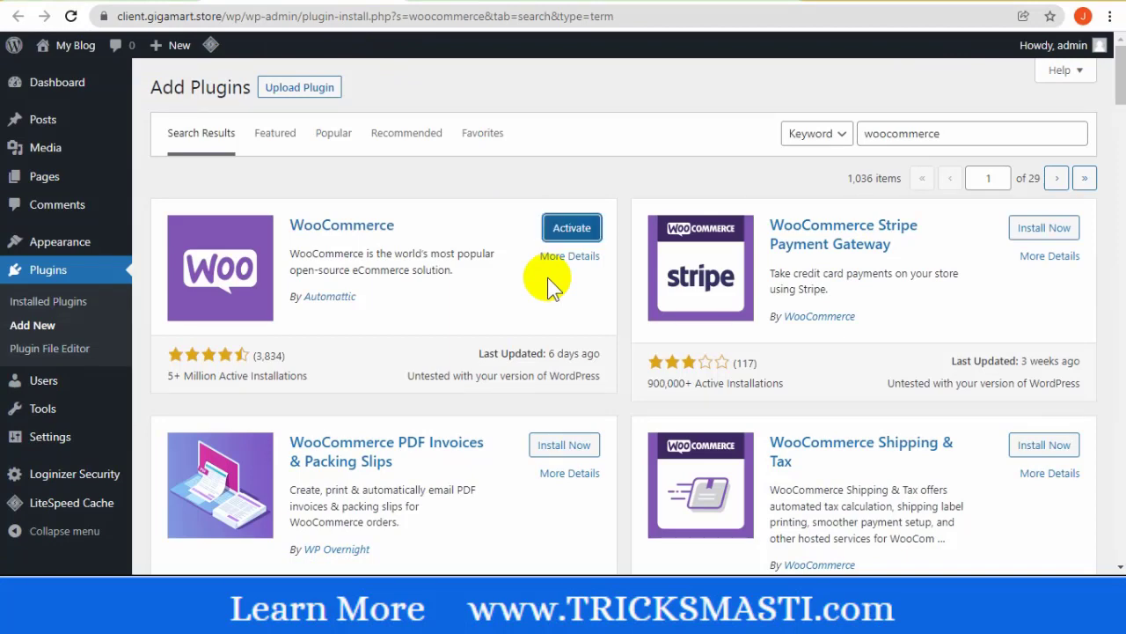
{"action": "left_click", "coordinate": [550, 234]}
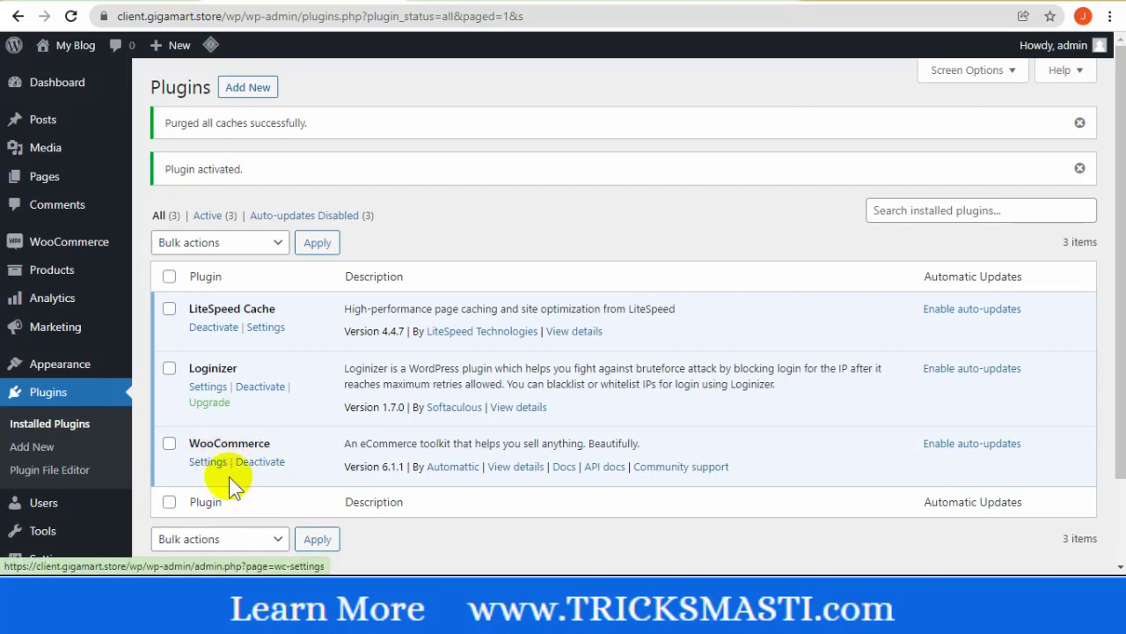
{"action": "scroll", "coordinate": [1109, 329], "scroll_direction": "down", "scroll_amount": 1}
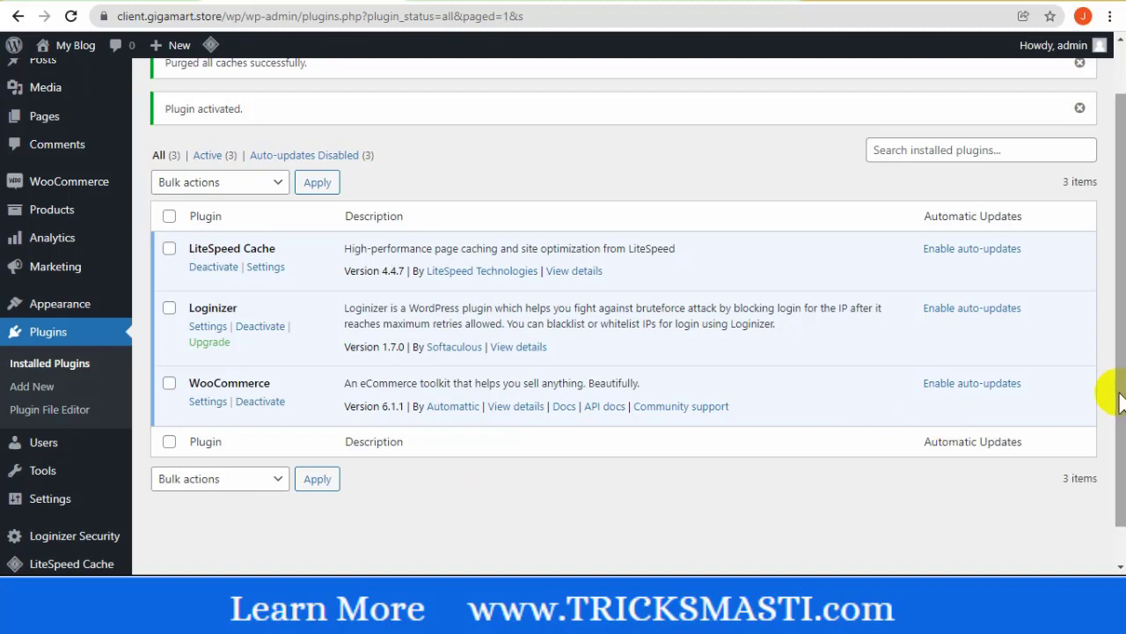
{"action": "left_click_drag", "start_coordinate": [1115, 390], "coordinate": [1116, 319]}
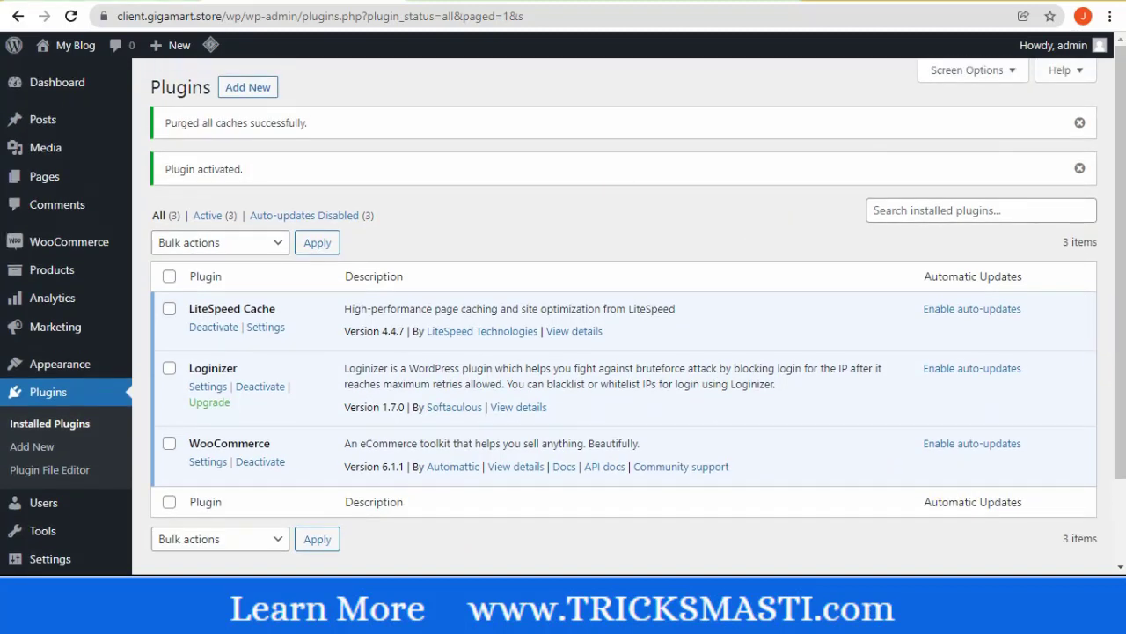
Open new blank pages in separate browser tabs and dismiss the block editor's welcome guide
{"action": "left_click", "coordinate": [110, 2]}
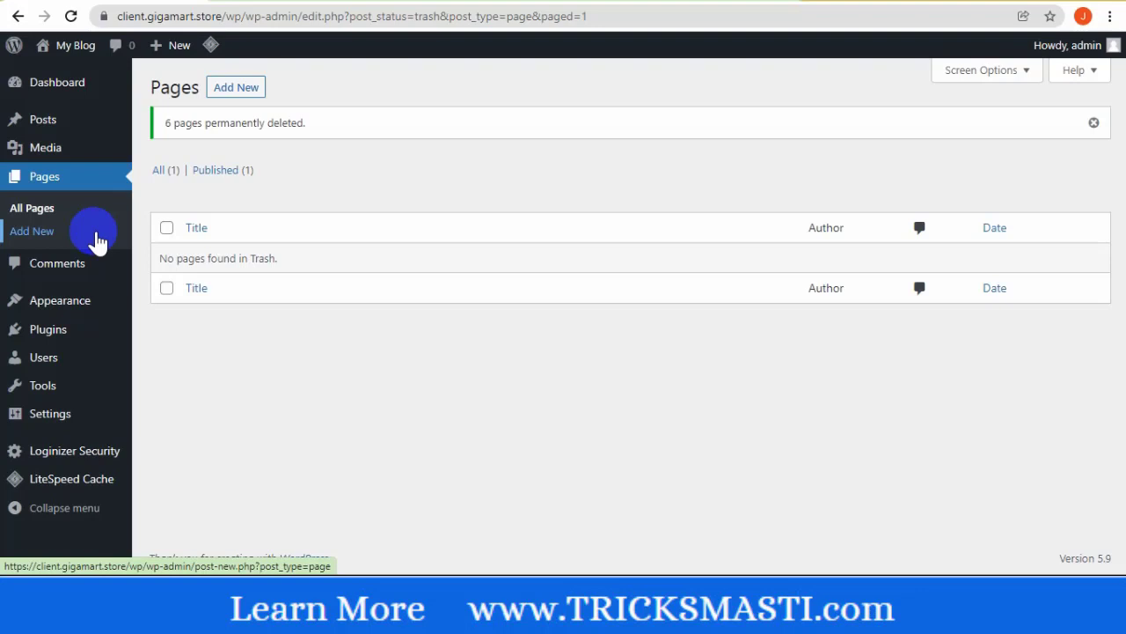
{"action": "left_click", "coordinate": [95, 236]}
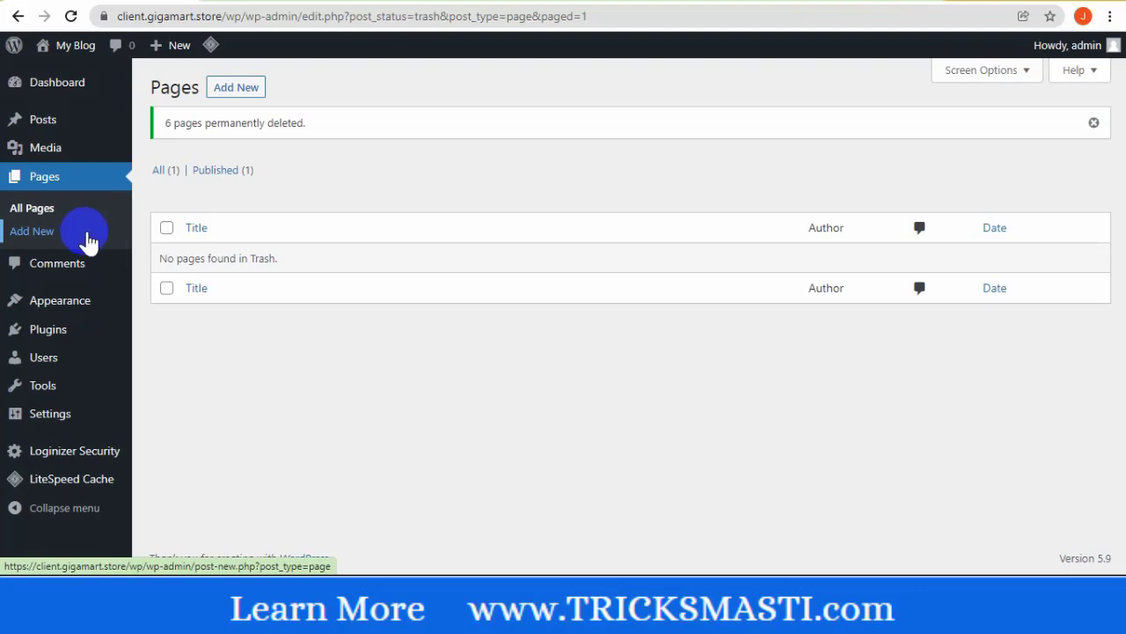
{"action": "left_click", "coordinate": [86, 233]}
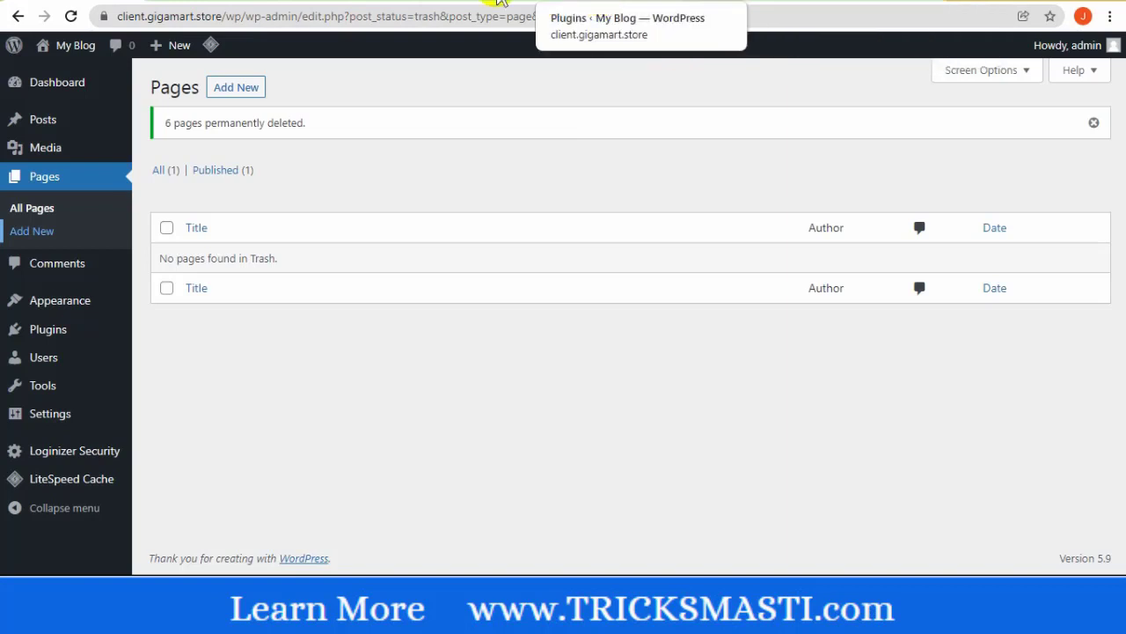
{"action": "left_click", "coordinate": [299, 4]}
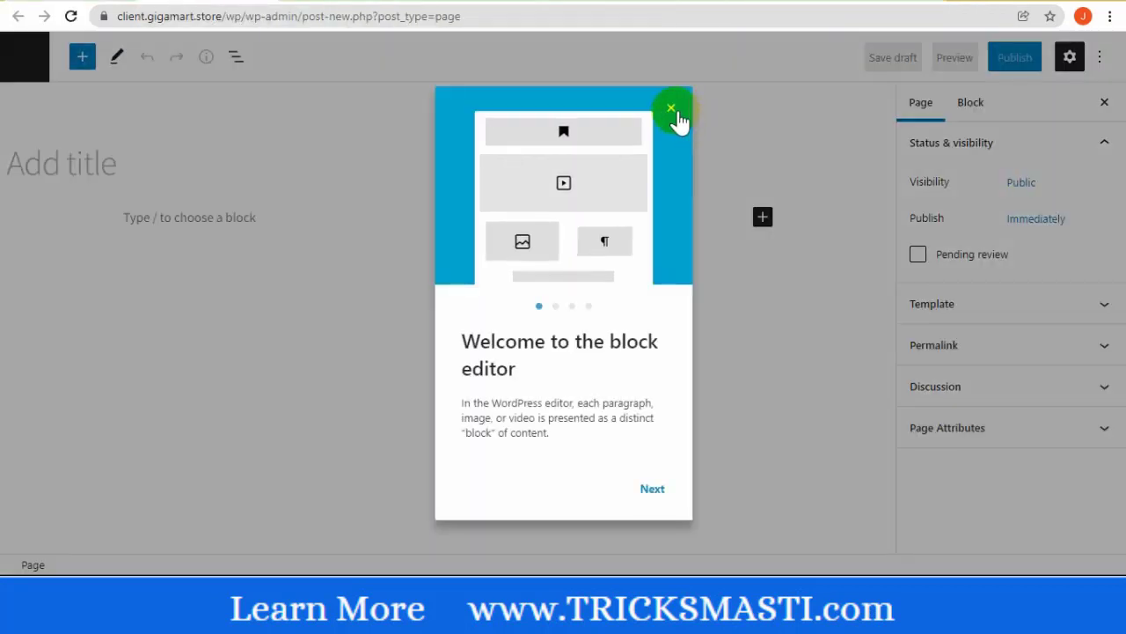
{"action": "left_click", "coordinate": [674, 114]}
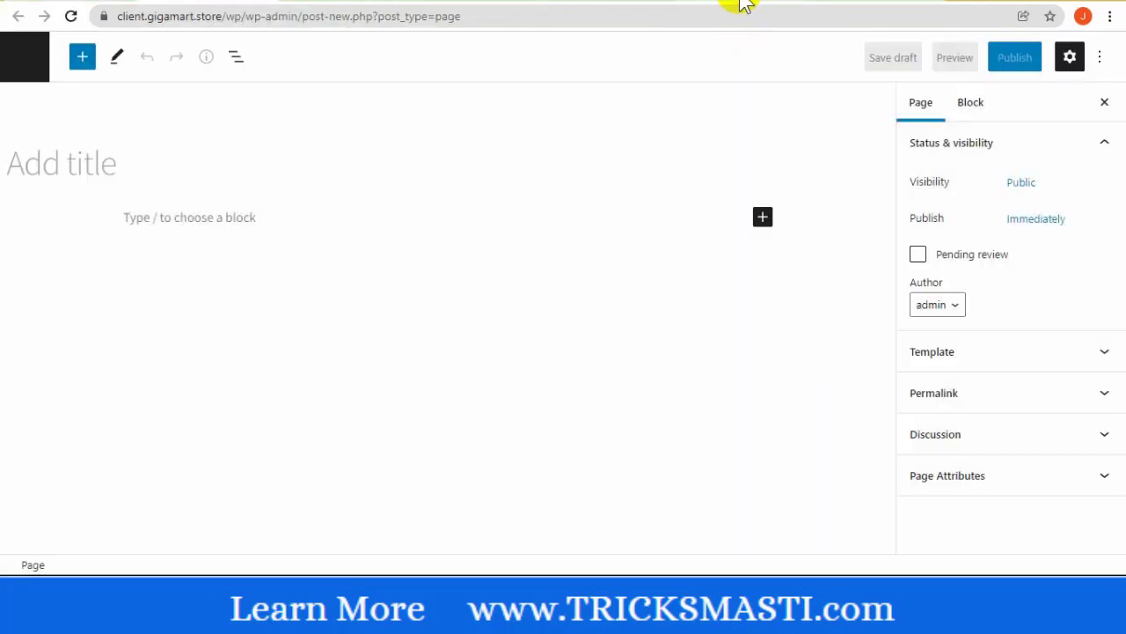
Title a new page "Shop" and publish it
{"action": "left_click", "coordinate": [741, 4]}
{"action": "left_click", "coordinate": [255, 2]}
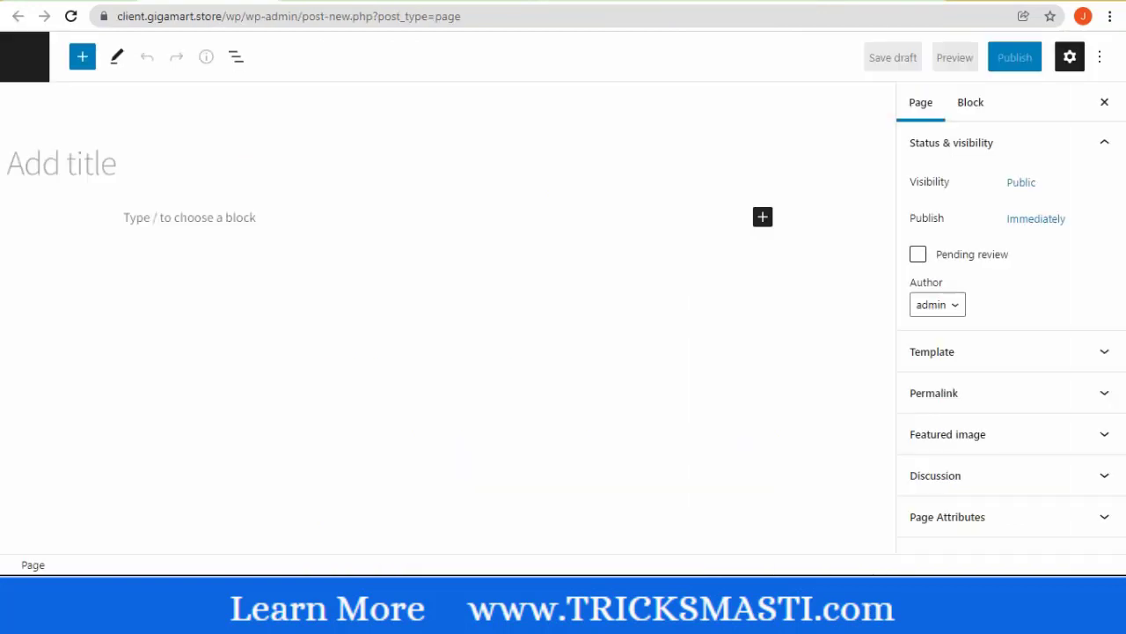
{"action": "left_click", "coordinate": [186, 174]}
{"action": "type", "text": "Shop"}
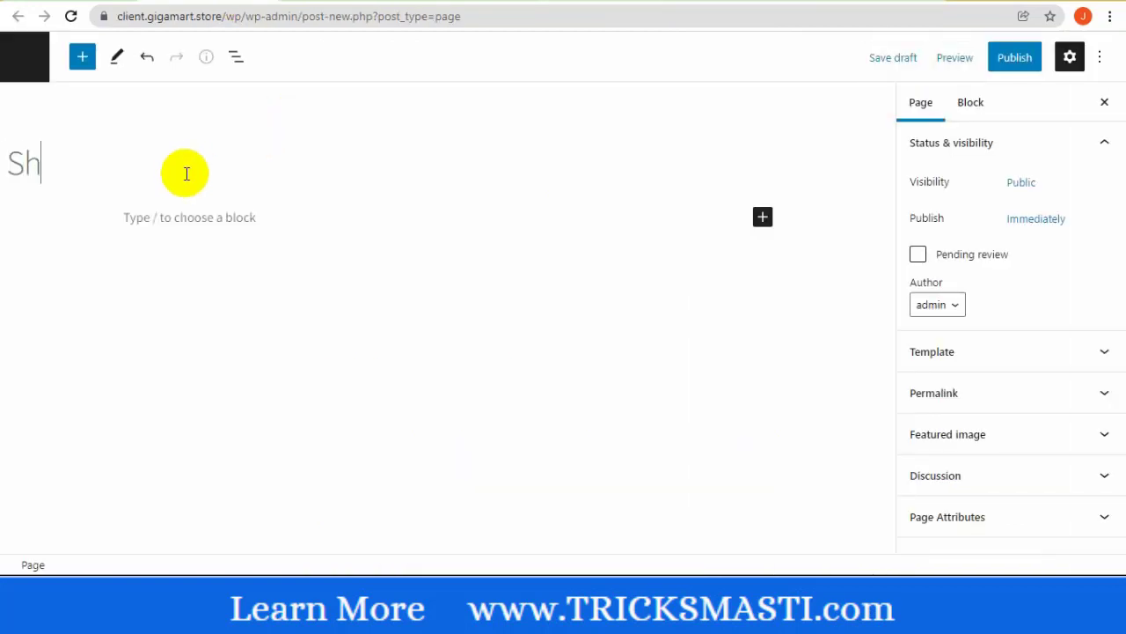
{"action": "left_click", "coordinate": [1025, 64]}
{"action": "left_click", "coordinate": [985, 63]}
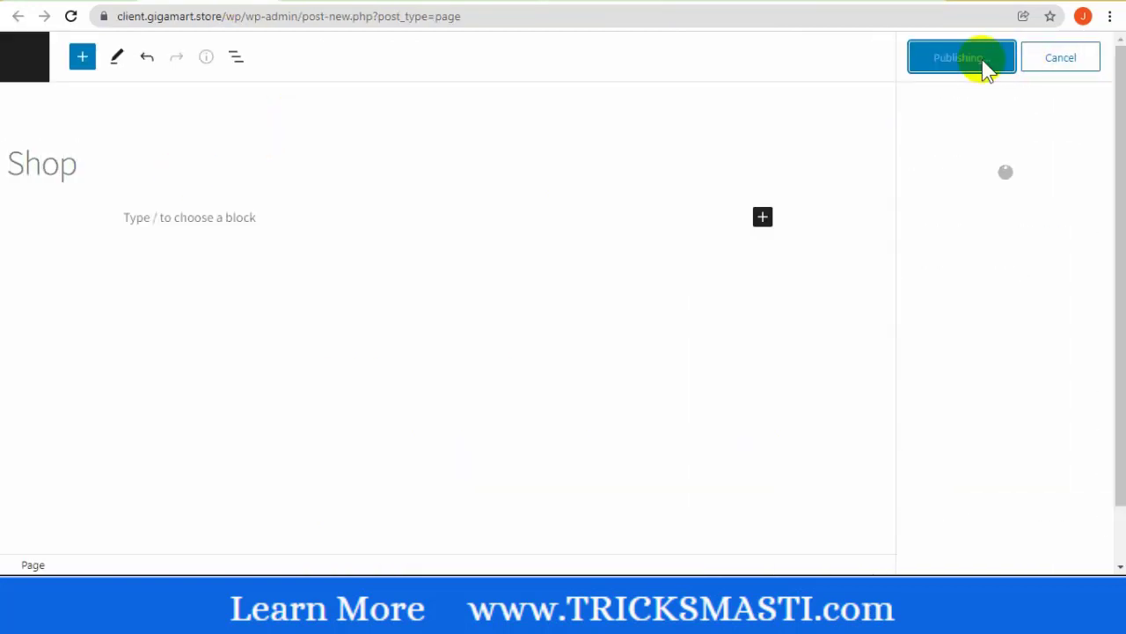
Title another new page "Cart" and publish it
{"action": "left_click", "coordinate": [344, 3]}
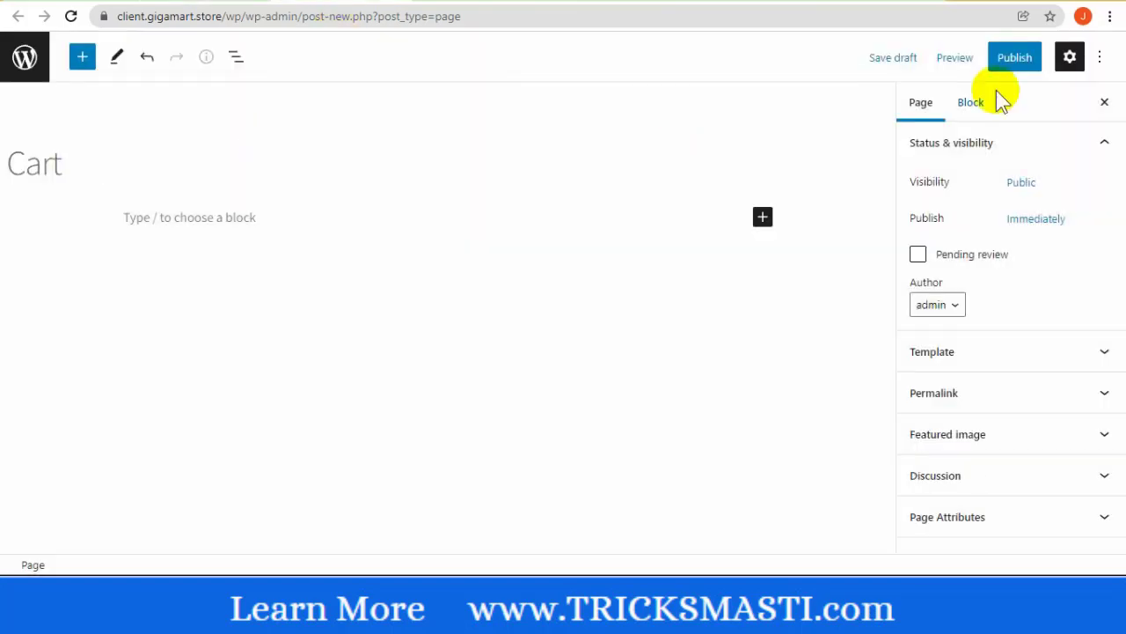
{"action": "left_click", "coordinate": [1012, 58]}
{"action": "left_click", "coordinate": [964, 58]}
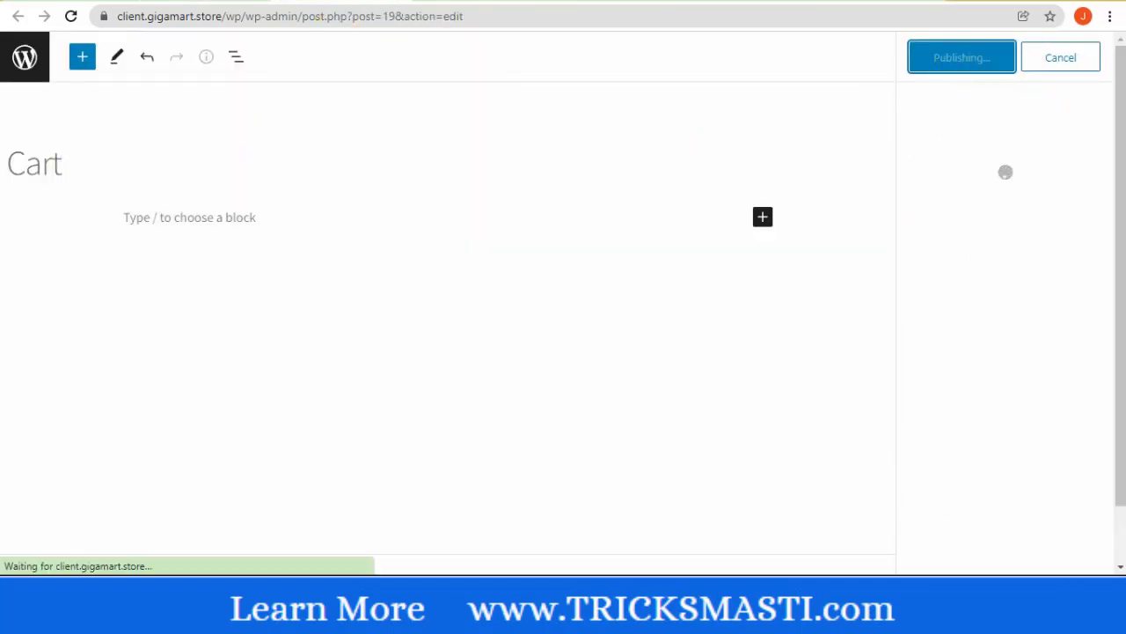
Dismiss the welcome guide on the remaining new page, title the page "Checkout" and publish it
{"action": "left_click", "coordinate": [475, 3]}
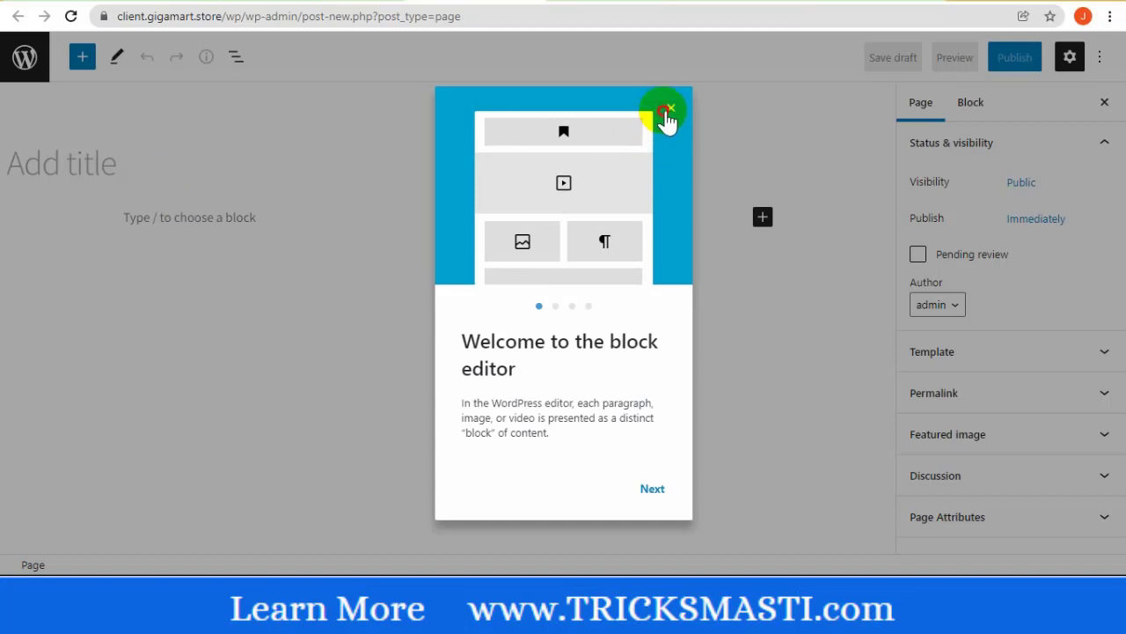
{"action": "left_click", "coordinate": [670, 108]}
{"action": "left_click", "coordinate": [234, 156]}
{"action": "type", "text": "Checkout"}
{"action": "left_click", "coordinate": [1014, 57]}
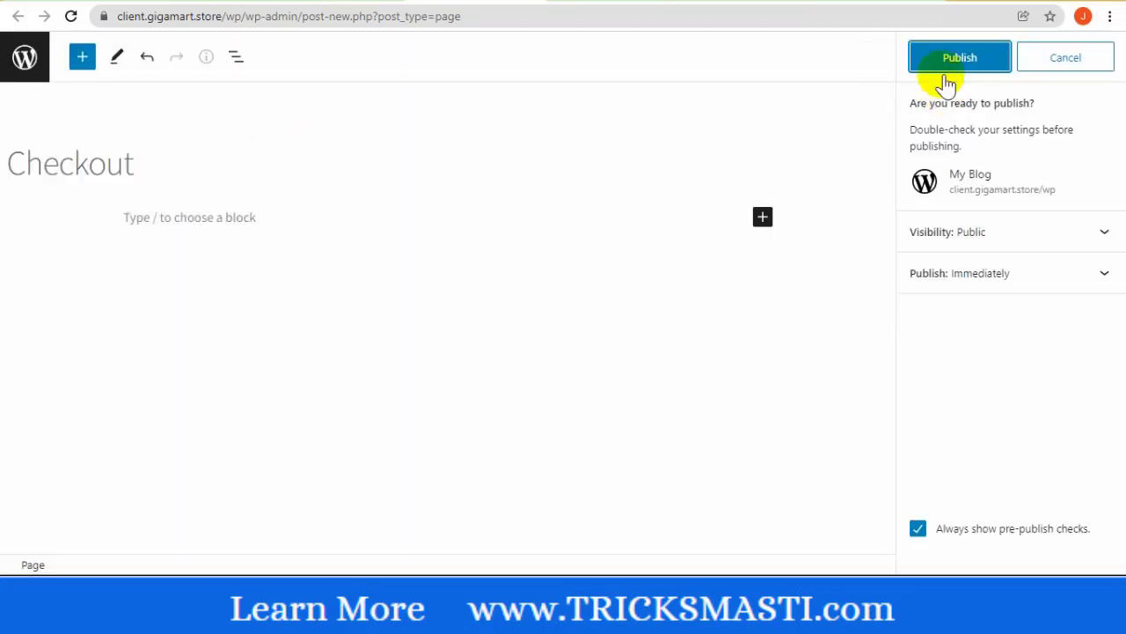
{"action": "left_click", "coordinate": [944, 62]}
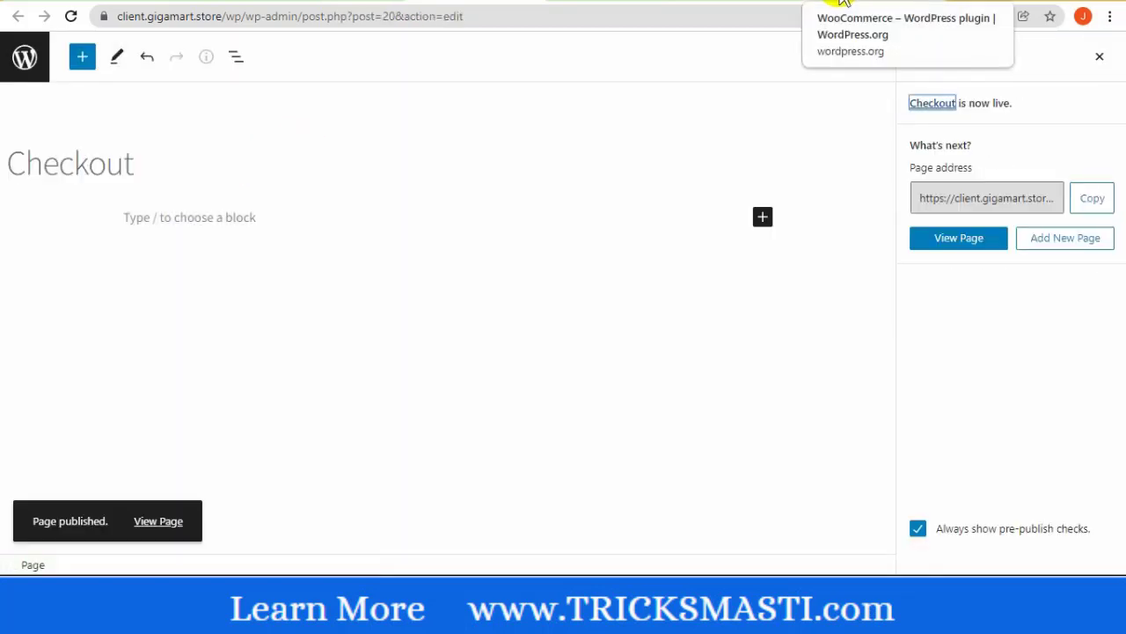
Copy woocommerce_cart from the WooCommerce shortcodes documentation into the Cart page's body and update the page
{"action": "left_click", "coordinate": [842, 2]}
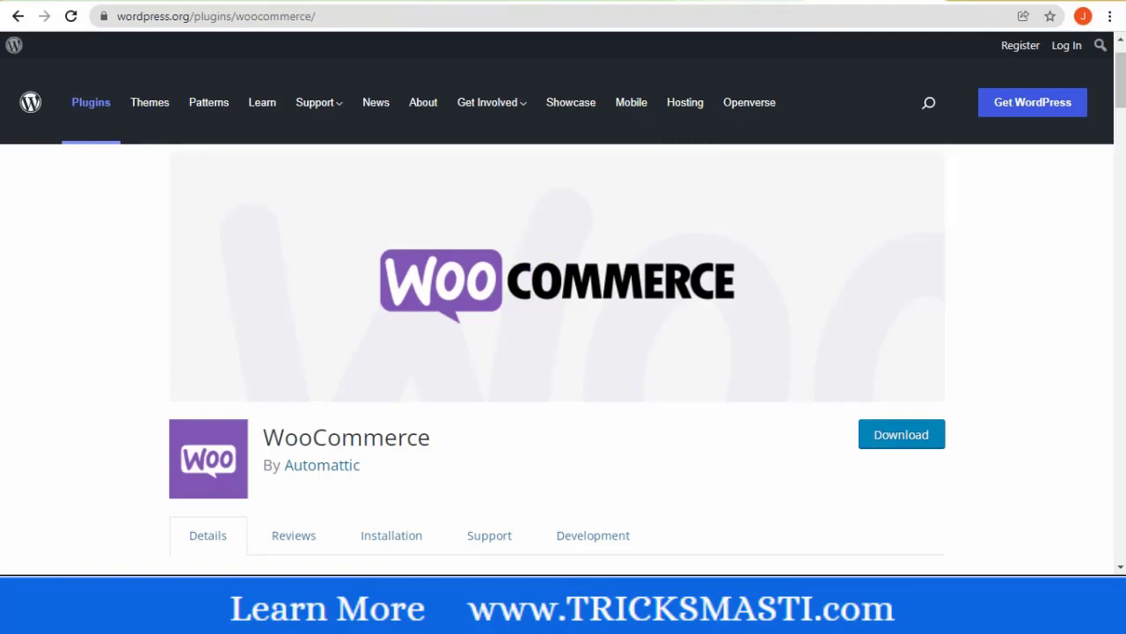
{"action": "left_click", "coordinate": [744, 2]}
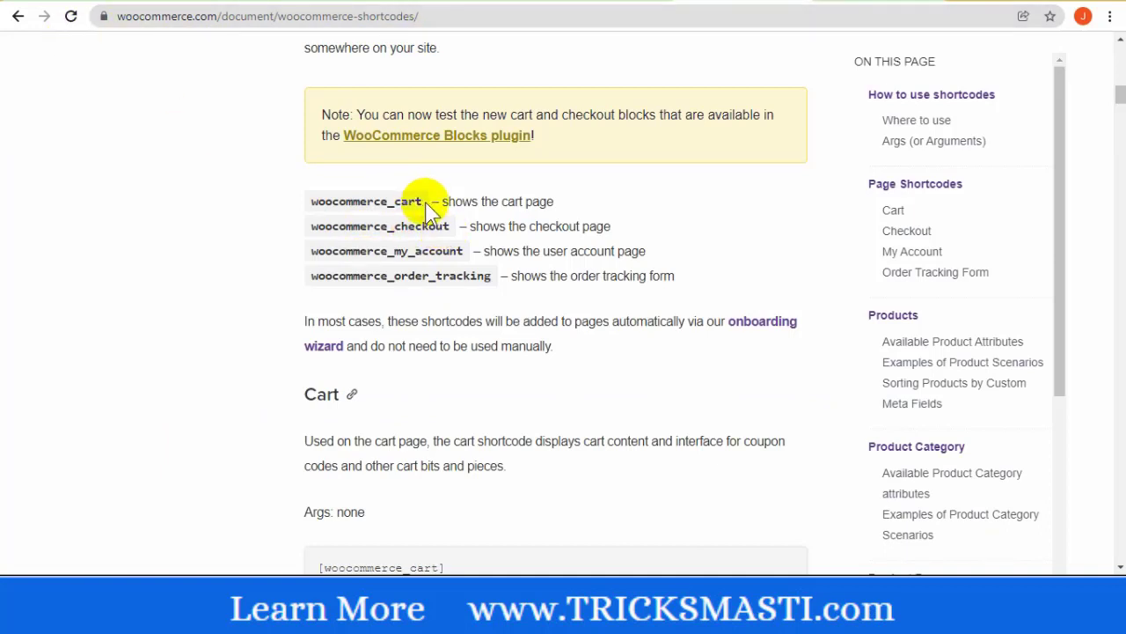
{"action": "left_click_drag", "start_coordinate": [426, 204], "coordinate": [312, 203]}
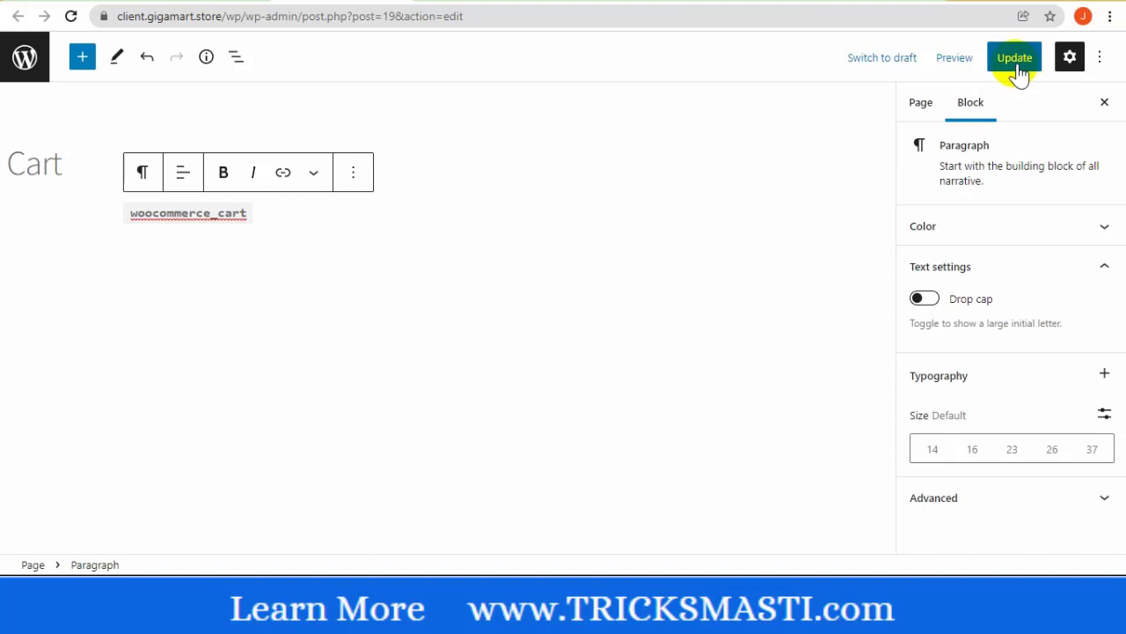
{"action": "left_click", "coordinate": [1014, 63]}
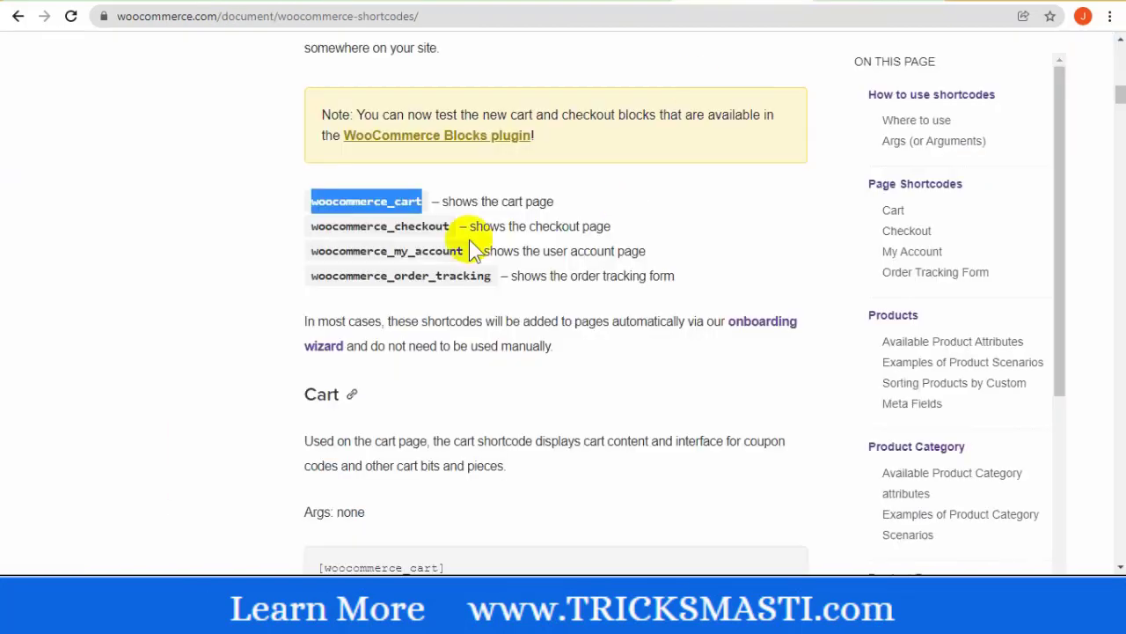
Copy woocommerce_checkout from the shortcodes documentation into the Checkout page's body and update the page
{"action": "triple_click", "coordinate": [458, 226]}
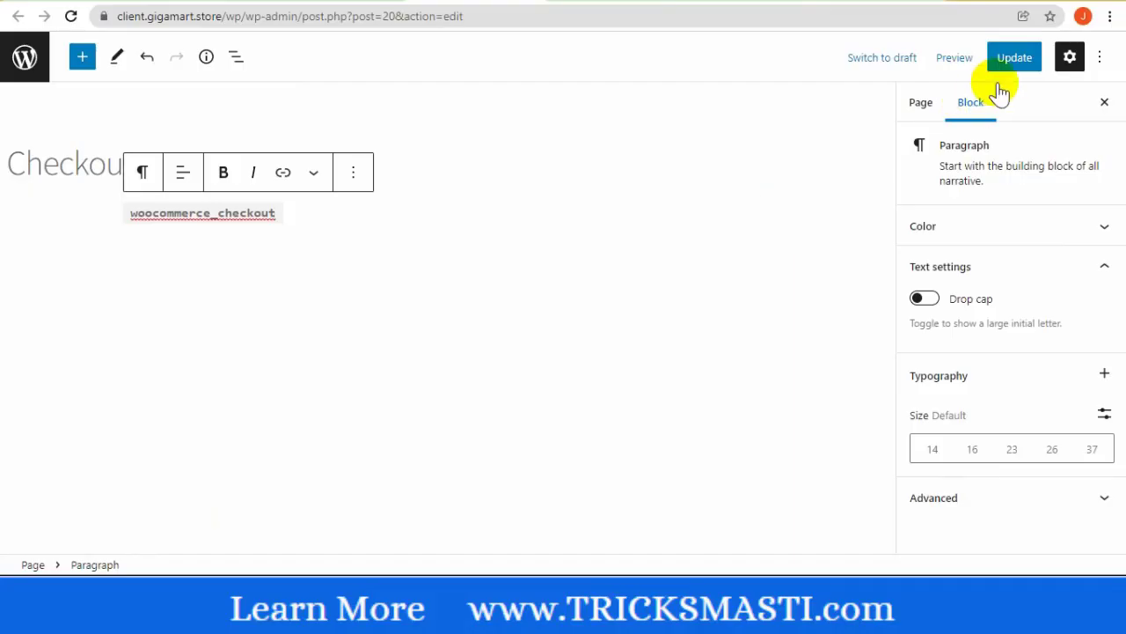
{"action": "left_click", "coordinate": [1006, 67]}
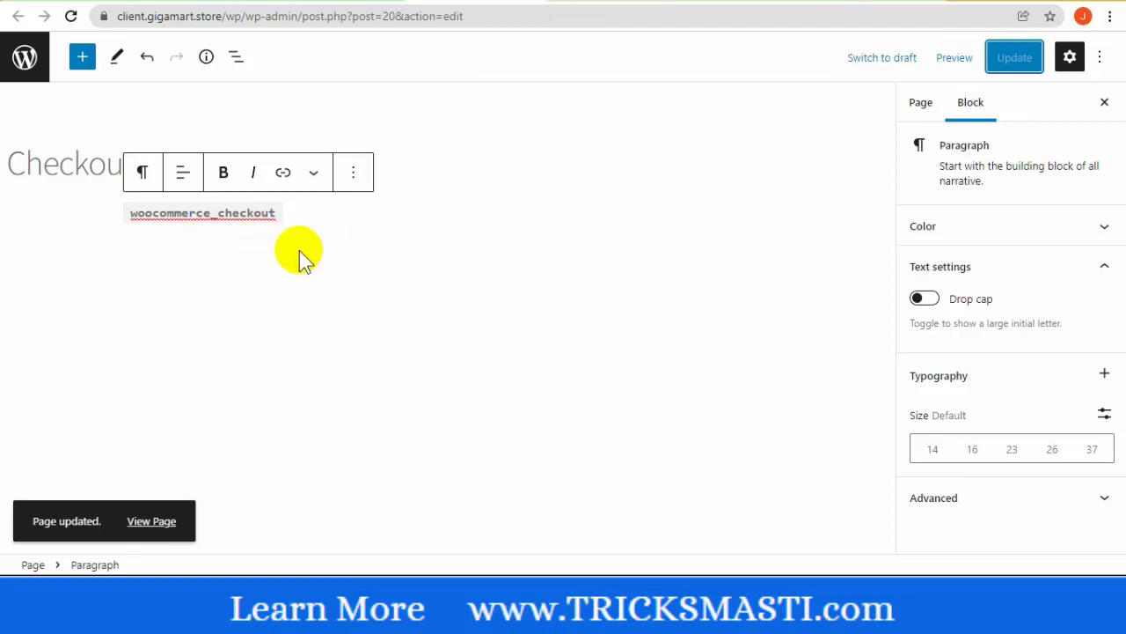
Return to the WordPress admin and check the list of all pages
{"action": "left_click", "coordinate": [535, 2]}
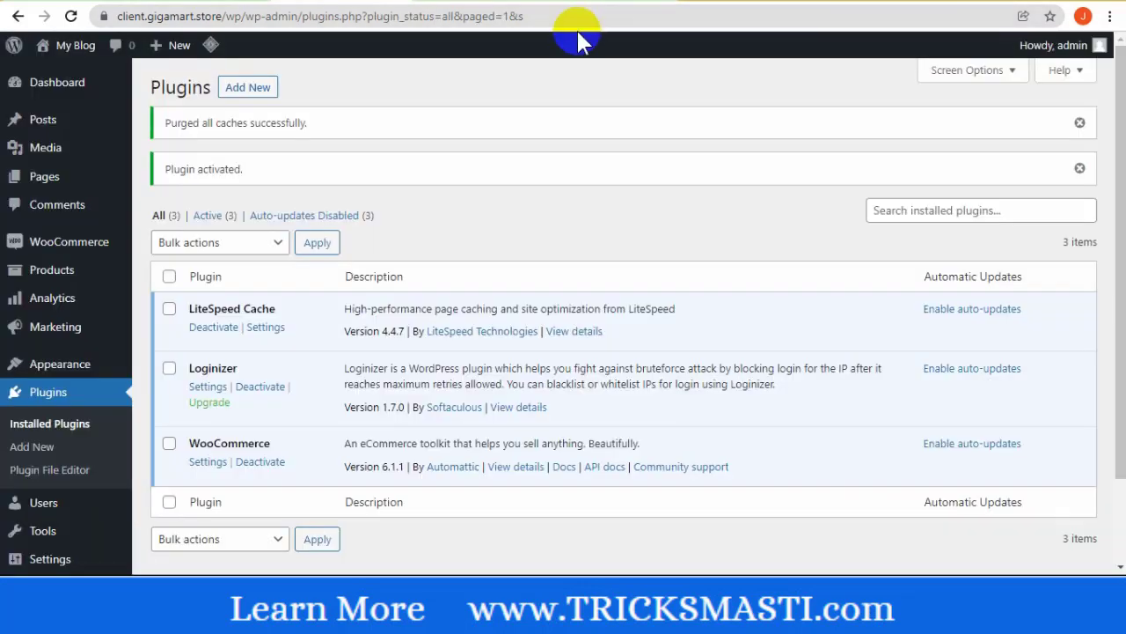
{"action": "left_click", "coordinate": [572, 2]}
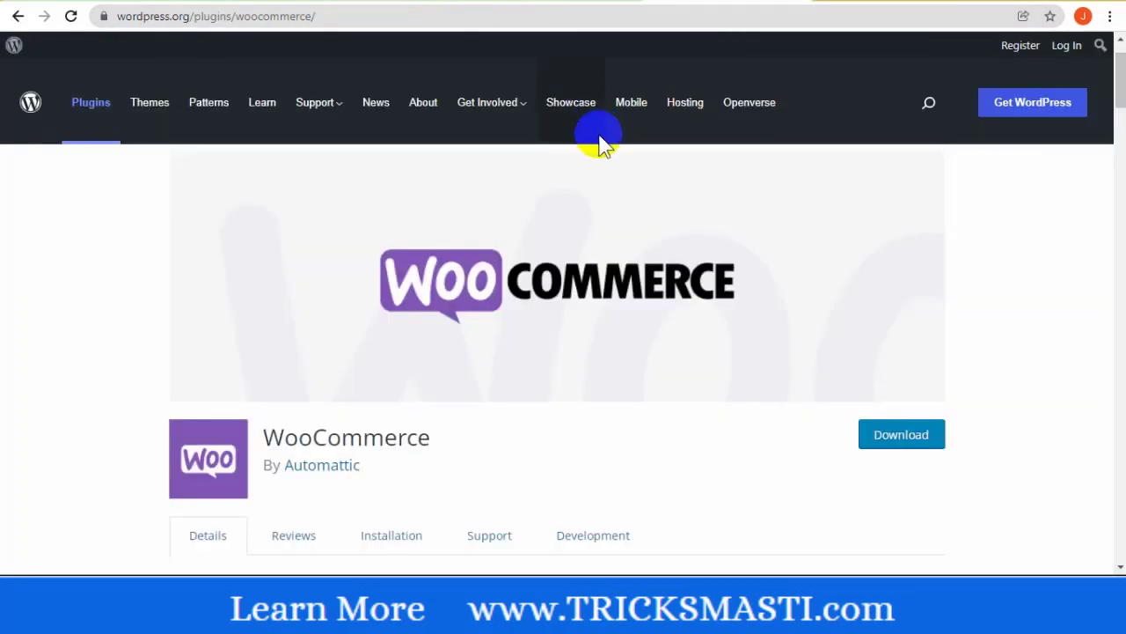
{"action": "left_click", "coordinate": [479, 1]}
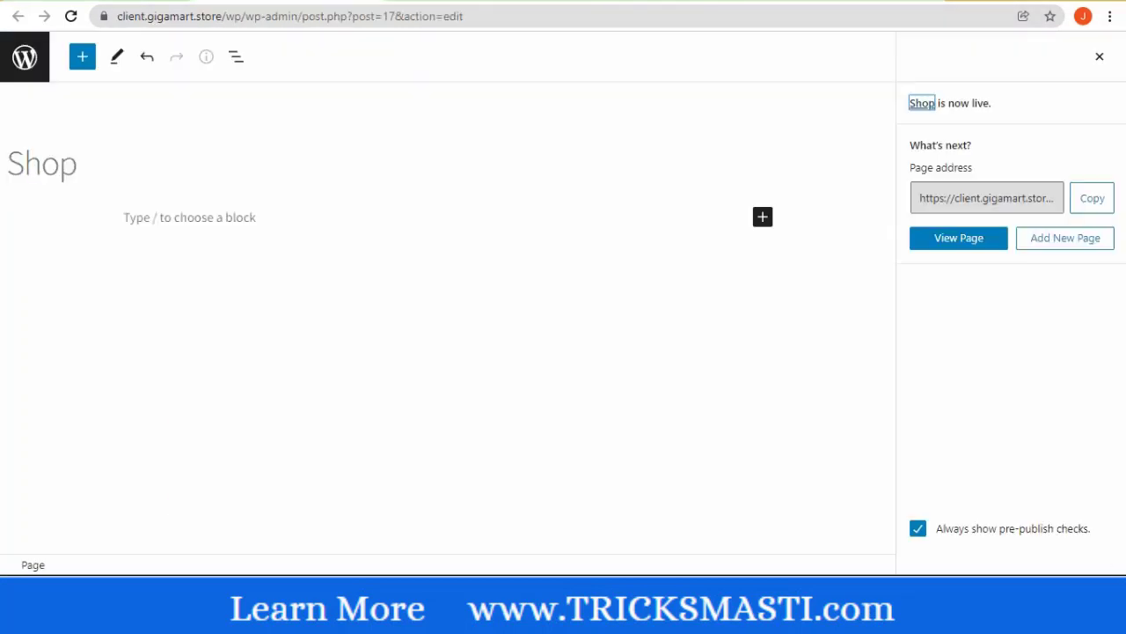
{"action": "left_click", "coordinate": [325, 2]}
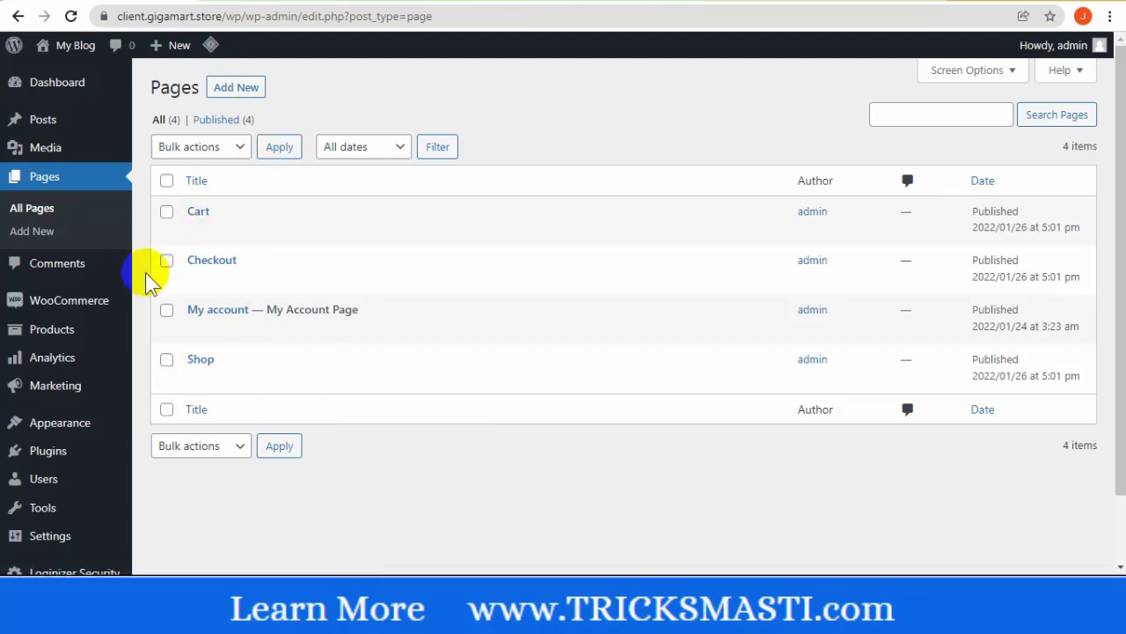
Open the WooCommerce home page and look over its store setup tasks
{"action": "left_click", "coordinate": [96, 311]}
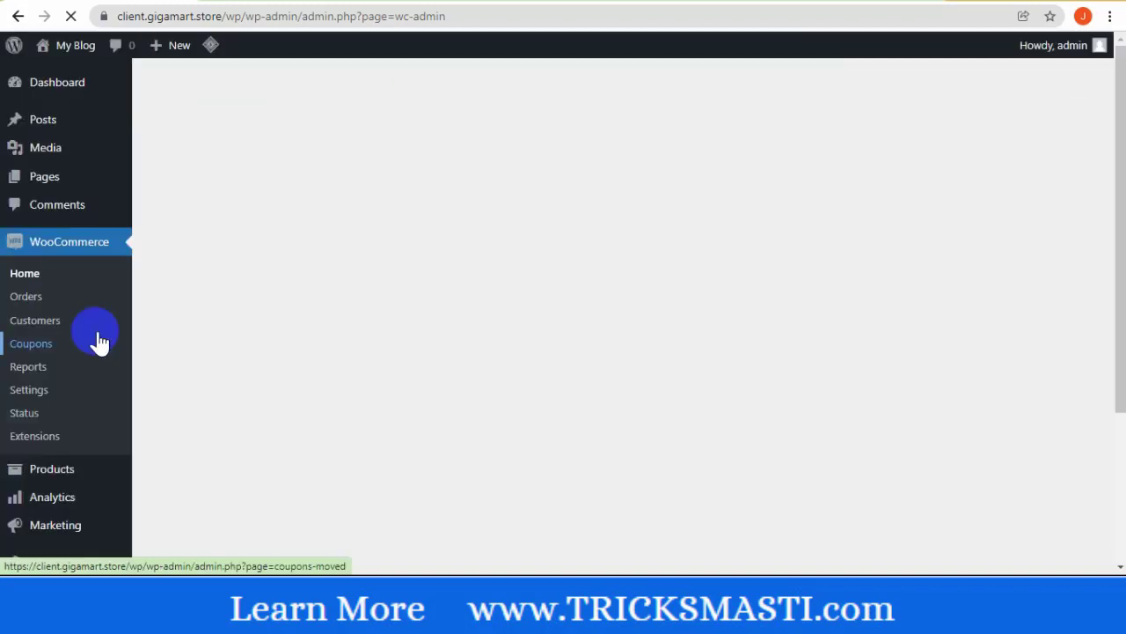
{"action": "mouse_move", "coordinate": [80, 478]}
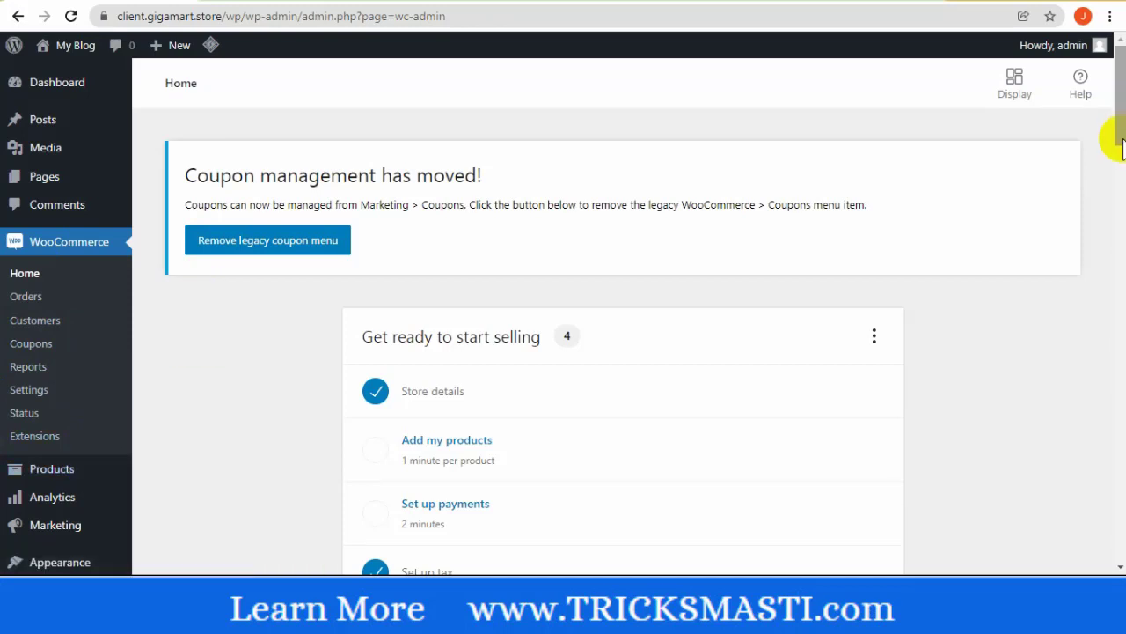
{"action": "left_click_drag", "start_coordinate": [1121, 127], "coordinate": [1119, 149]}
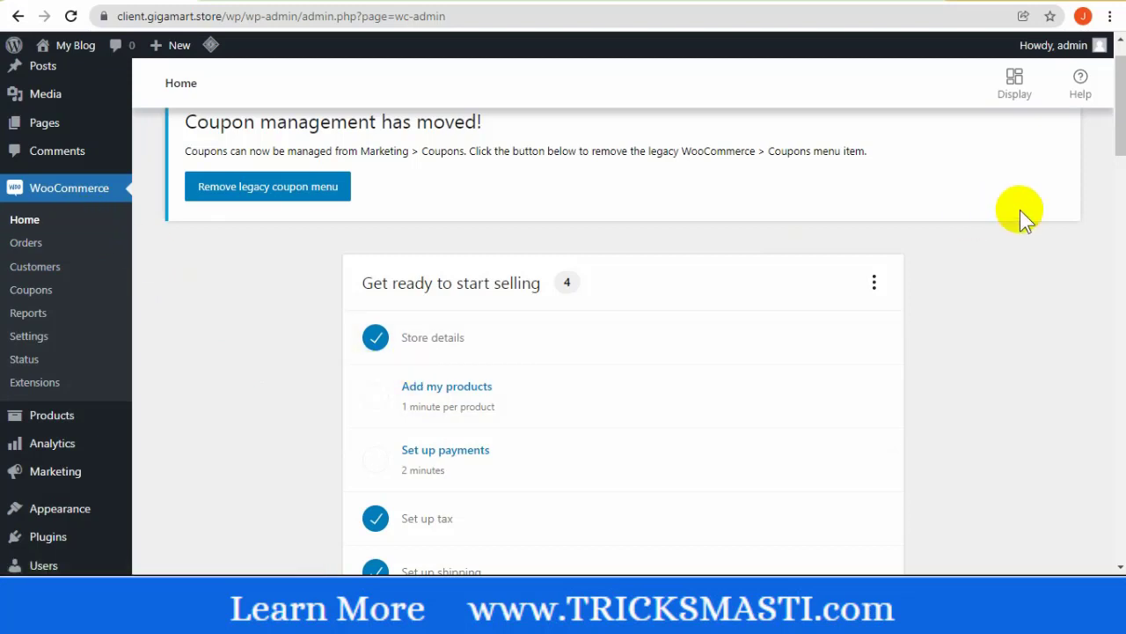
Look through the store setup tasks on the WooCommerce home page, including the tax partner options in the tax setup task
{"action": "left_click_drag", "start_coordinate": [1117, 146], "coordinate": [1118, 172]}
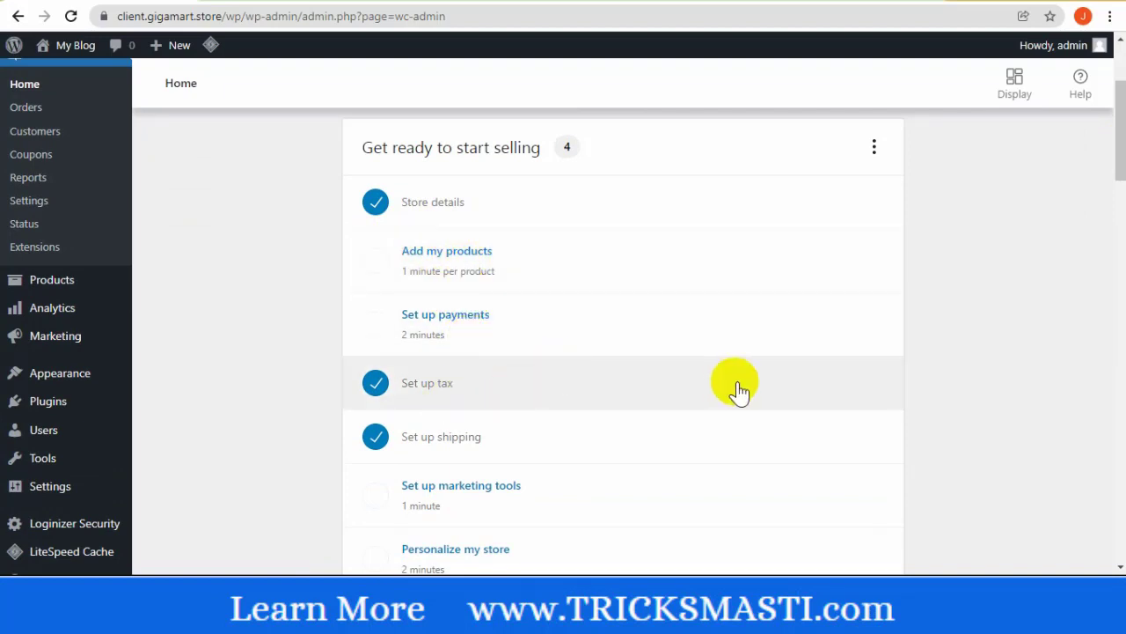
{"action": "left_click_drag", "start_coordinate": [1119, 168], "coordinate": [1118, 183]}
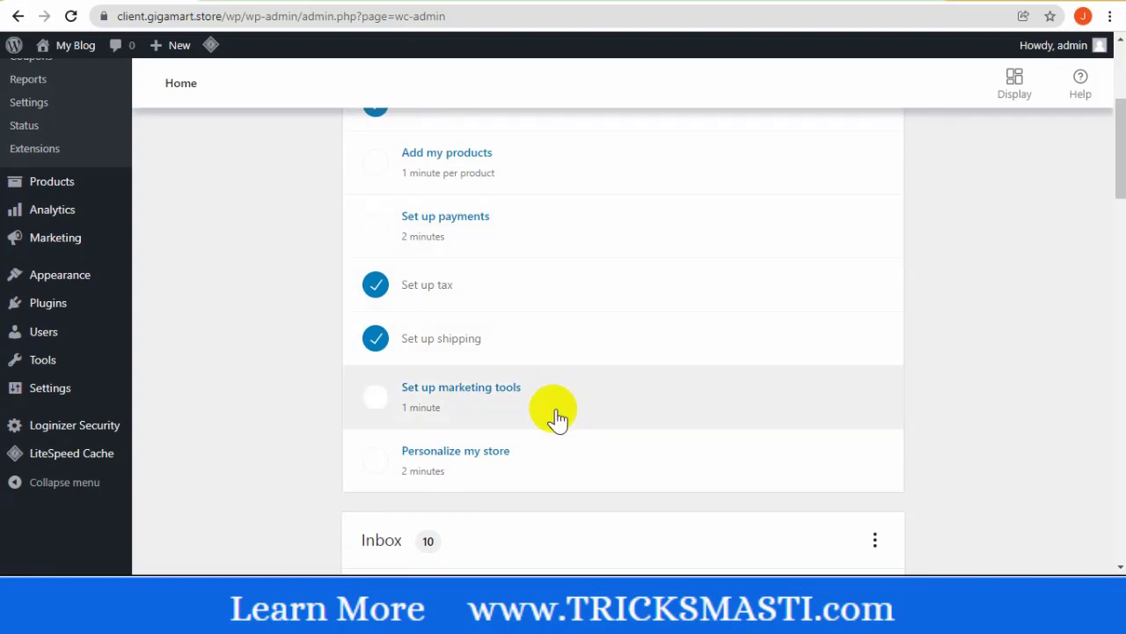
{"action": "left_click", "coordinate": [476, 293]}
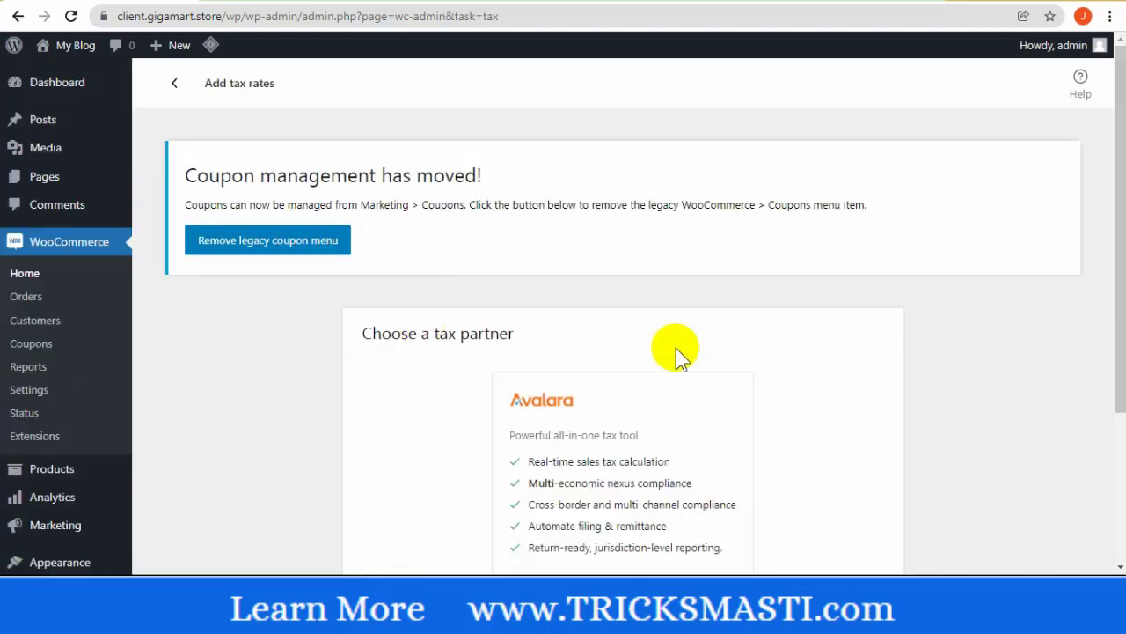
{"action": "mouse_move", "coordinate": [1120, 185]}
{"action": "left_mouse_down"}
{"action": "mouse_move", "coordinate": [1117, 319]}
{"action": "mouse_move", "coordinate": [1123, 172]}
{"action": "left_mouse_up"}
{"action": "left_click", "coordinate": [112, 280]}
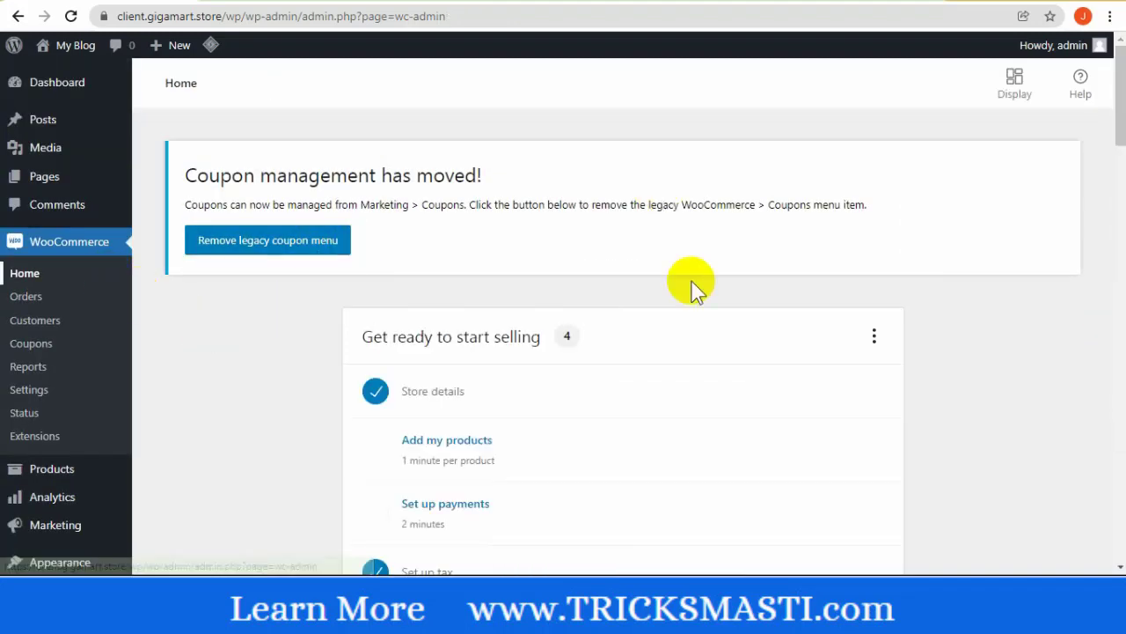
{"action": "left_click_drag", "start_coordinate": [1122, 132], "coordinate": [1122, 158]}
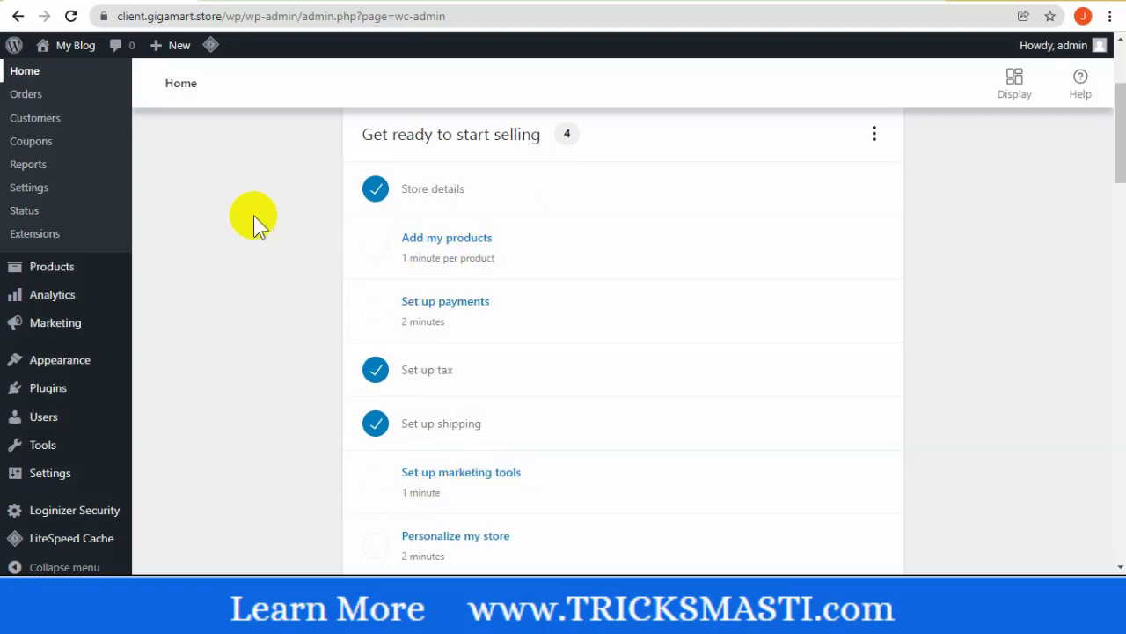
{"action": "left_click_drag", "start_coordinate": [1121, 164], "coordinate": [1121, 152]}
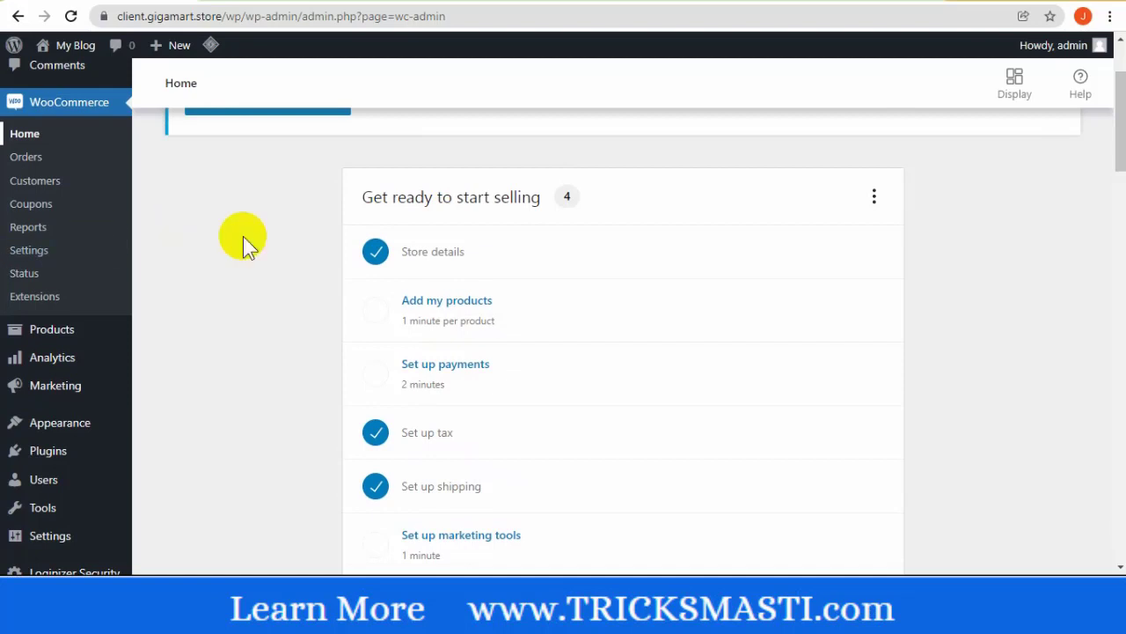
Look over the WooCommerce orders, customers, coupons and reports pages
{"action": "left_click", "coordinate": [35, 156]}
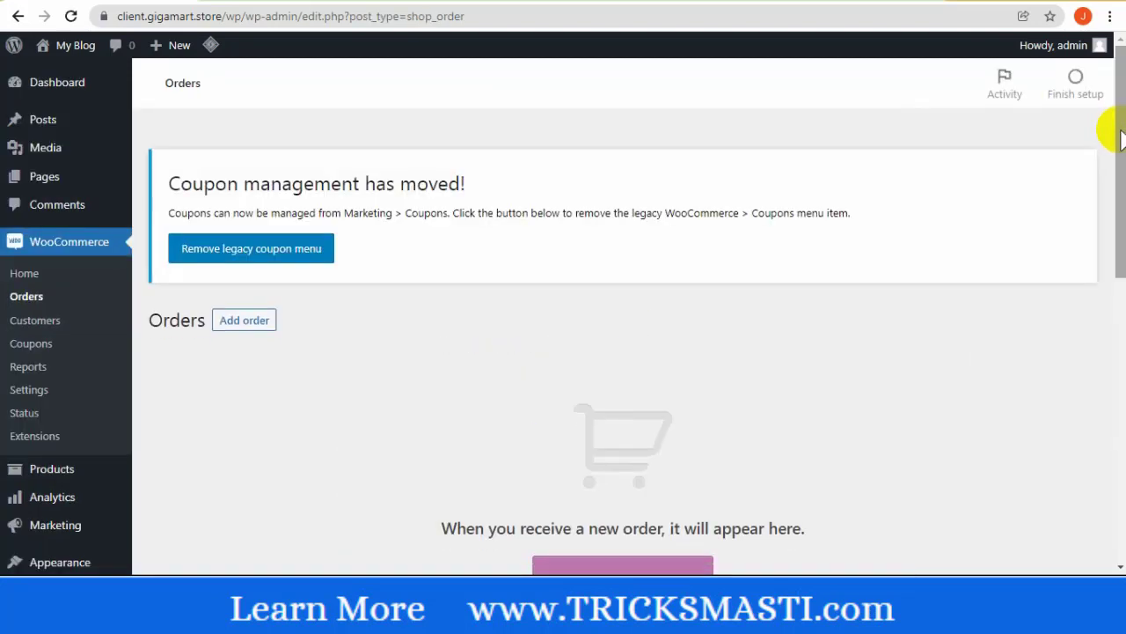
{"action": "left_click_drag", "start_coordinate": [1121, 128], "coordinate": [1119, 206]}
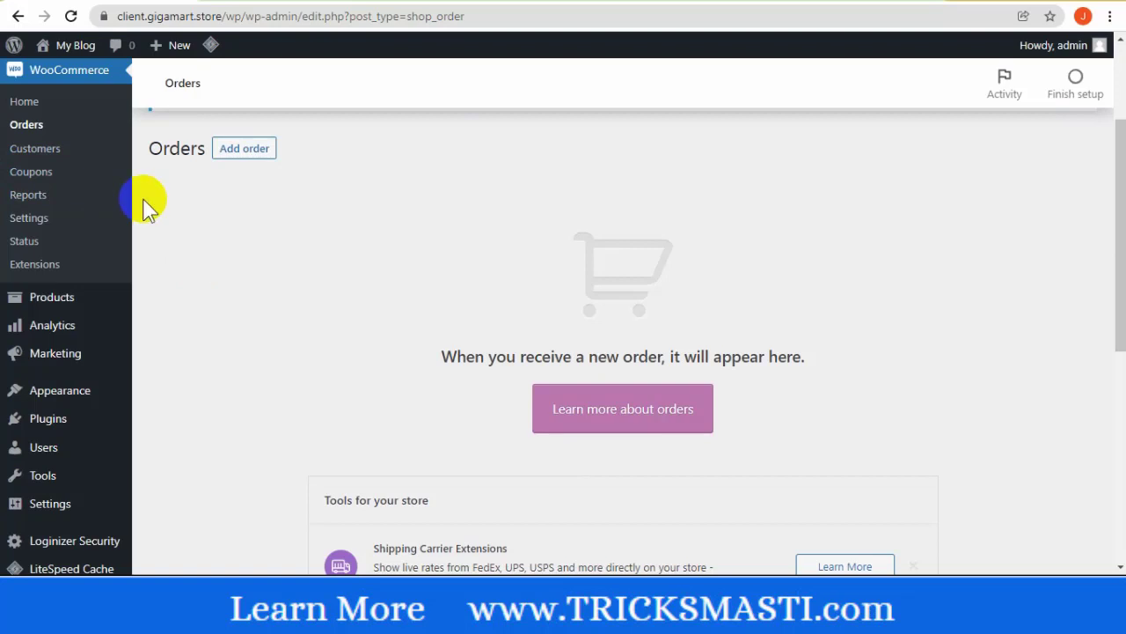
{"action": "left_click", "coordinate": [88, 151]}
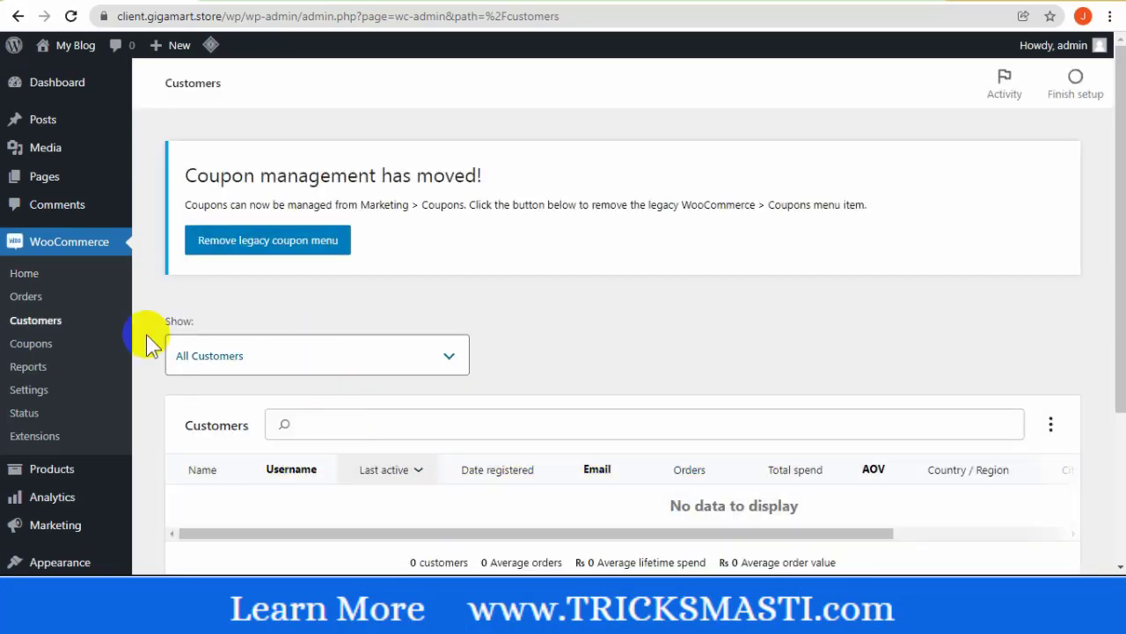
{"action": "left_click", "coordinate": [86, 352]}
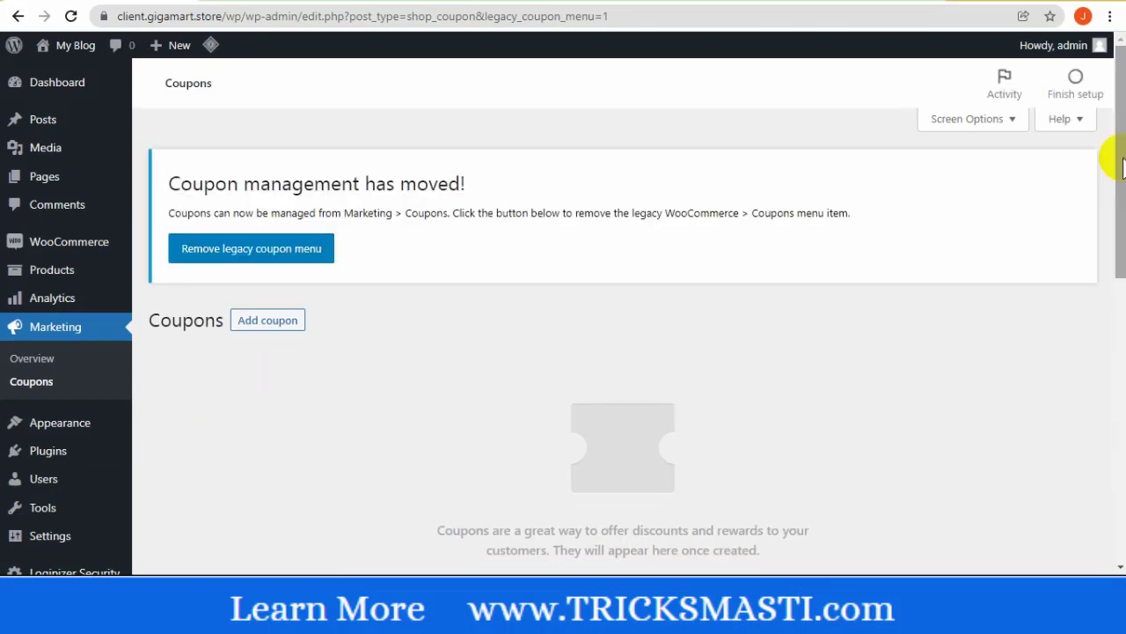
{"action": "mouse_move", "coordinate": [1121, 157]}
{"action": "left_mouse_down"}
{"action": "mouse_move", "coordinate": [1122, 270]}
{"action": "mouse_move", "coordinate": [1122, 156]}
{"action": "left_mouse_up"}
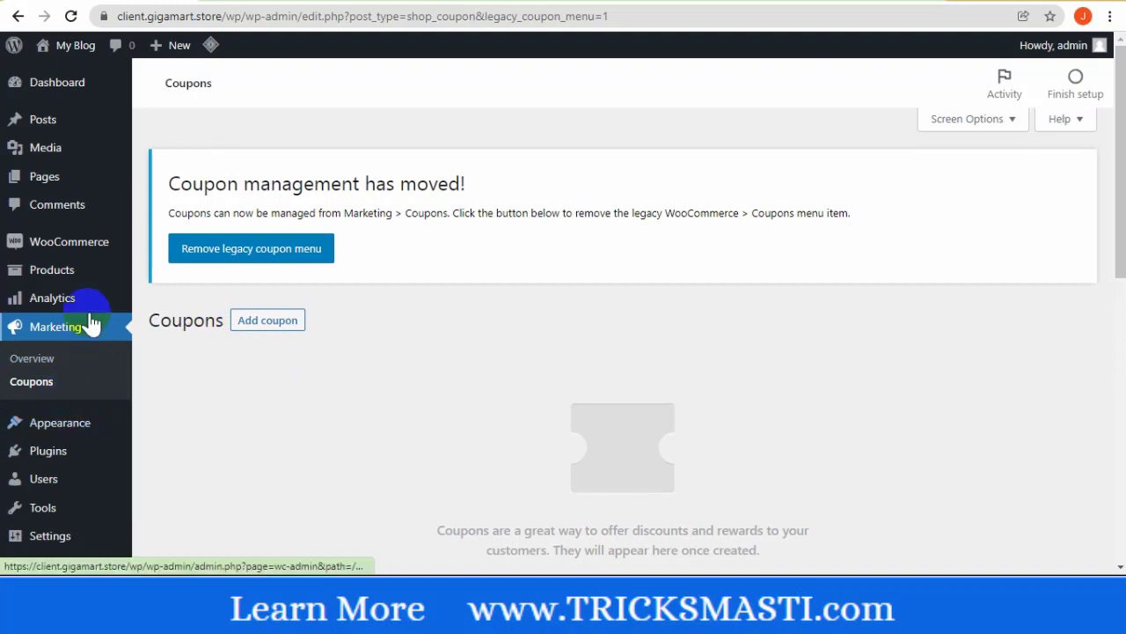
{"action": "mouse_move", "coordinate": [113, 246]}
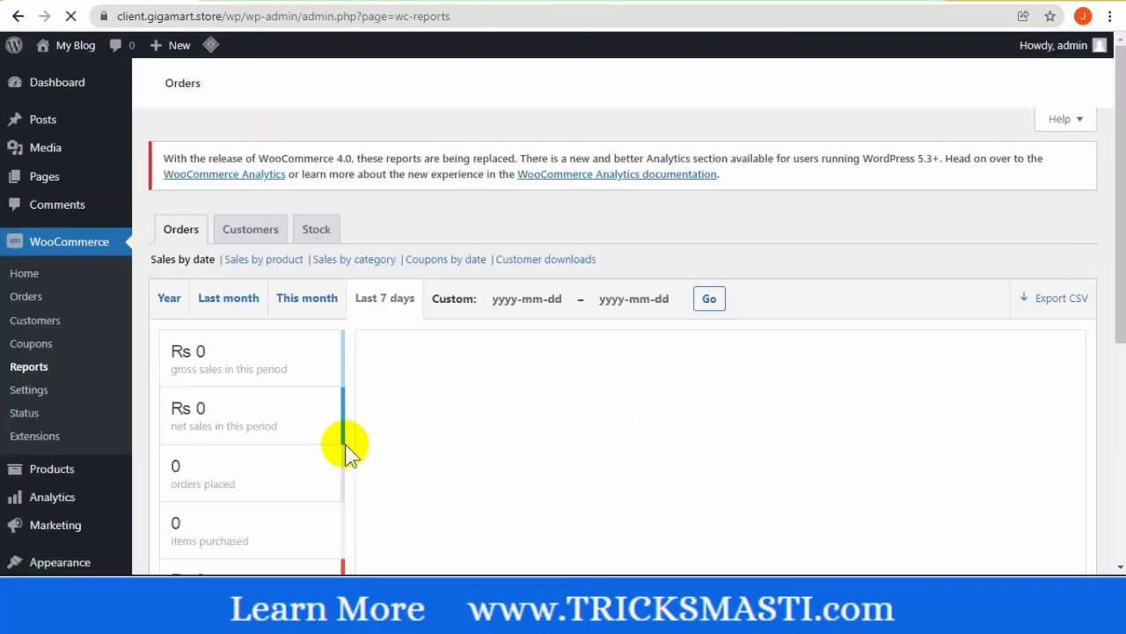
{"action": "scroll", "coordinate": [1113, 171], "scroll_direction": "down", "scroll_amount": 1}
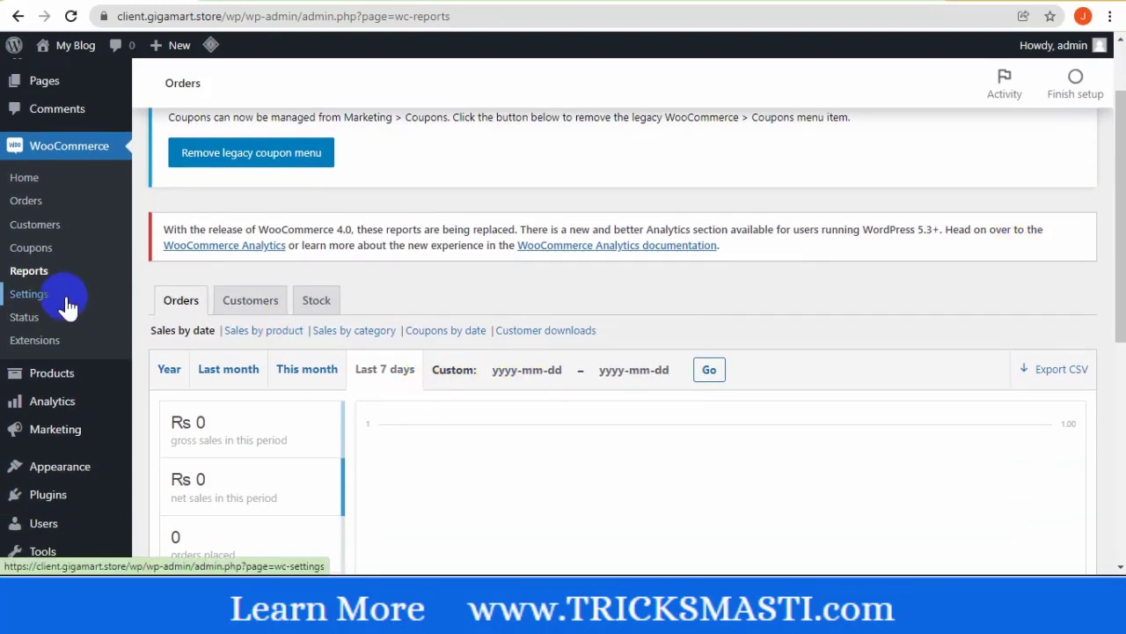
Open the WooCommerce general settings, review the store address and correct its postcode
{"action": "left_click", "coordinate": [21, 302]}
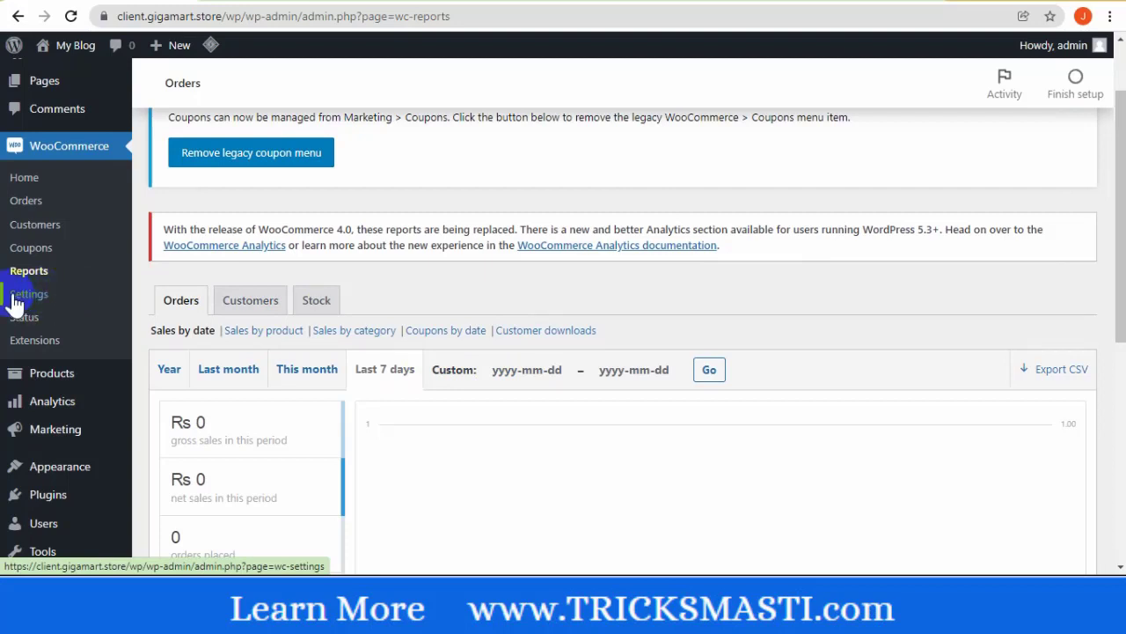
{"action": "left_click", "coordinate": [58, 302]}
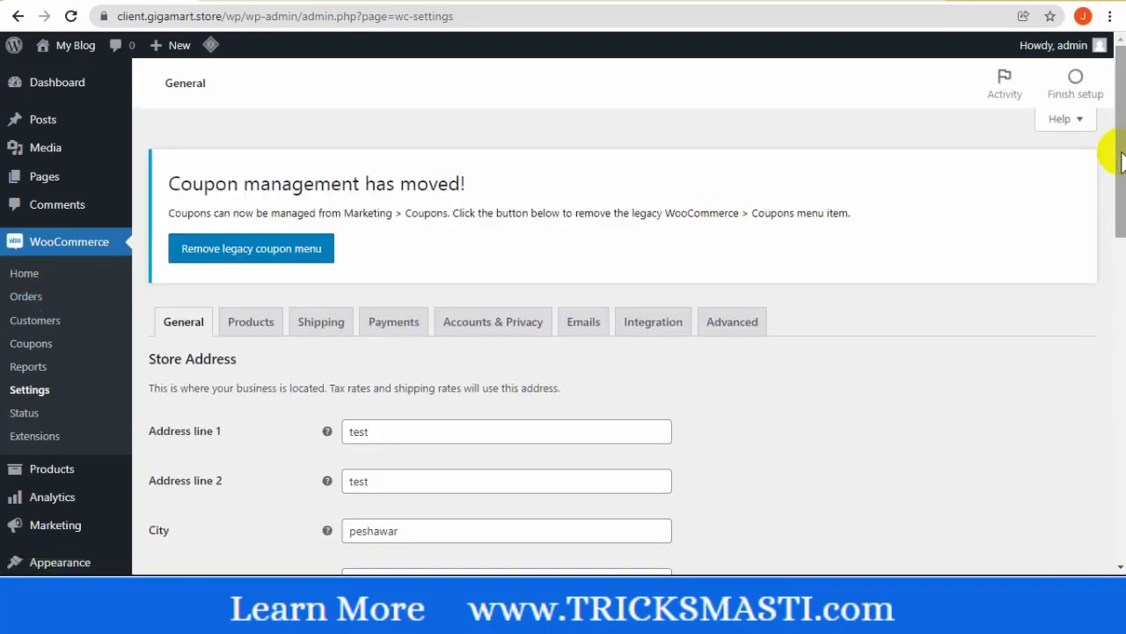
{"action": "left_click_drag", "start_coordinate": [1117, 145], "coordinate": [1114, 231]}
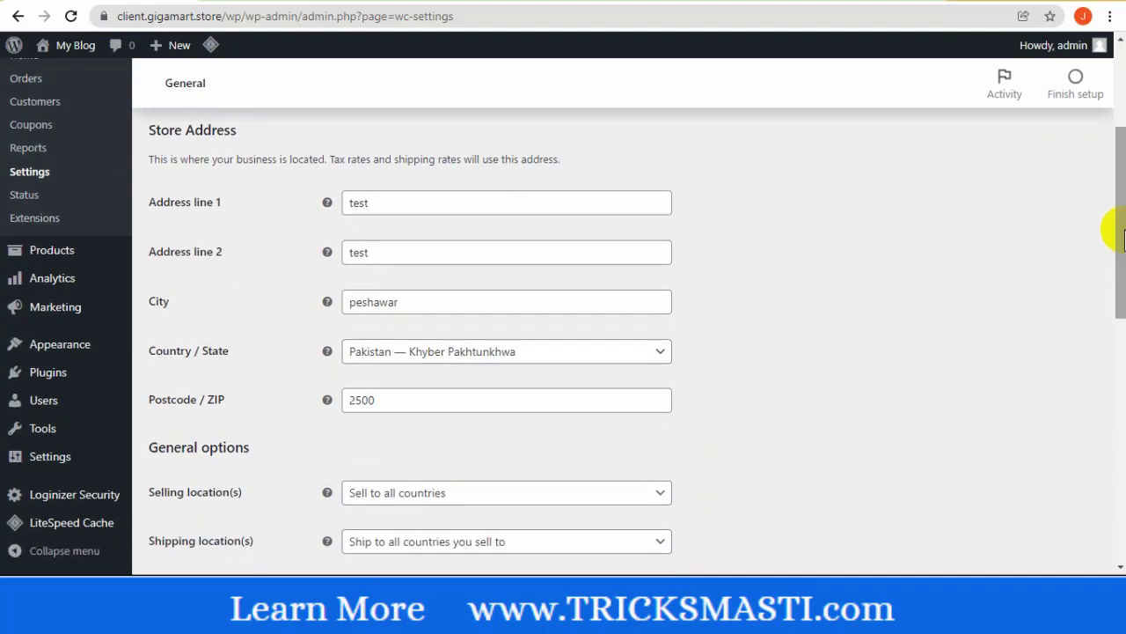
{"action": "left_click", "coordinate": [380, 203]}
{"action": "left_click_drag", "start_coordinate": [380, 203], "coordinate": [340, 201]}
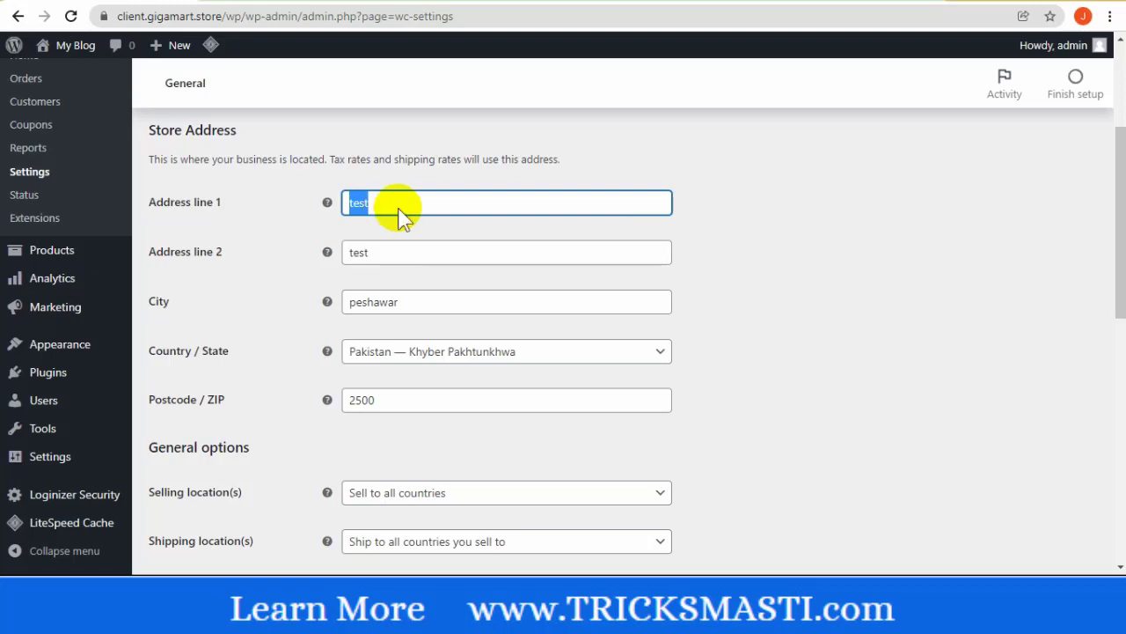
{"action": "left_click", "coordinate": [763, 280]}
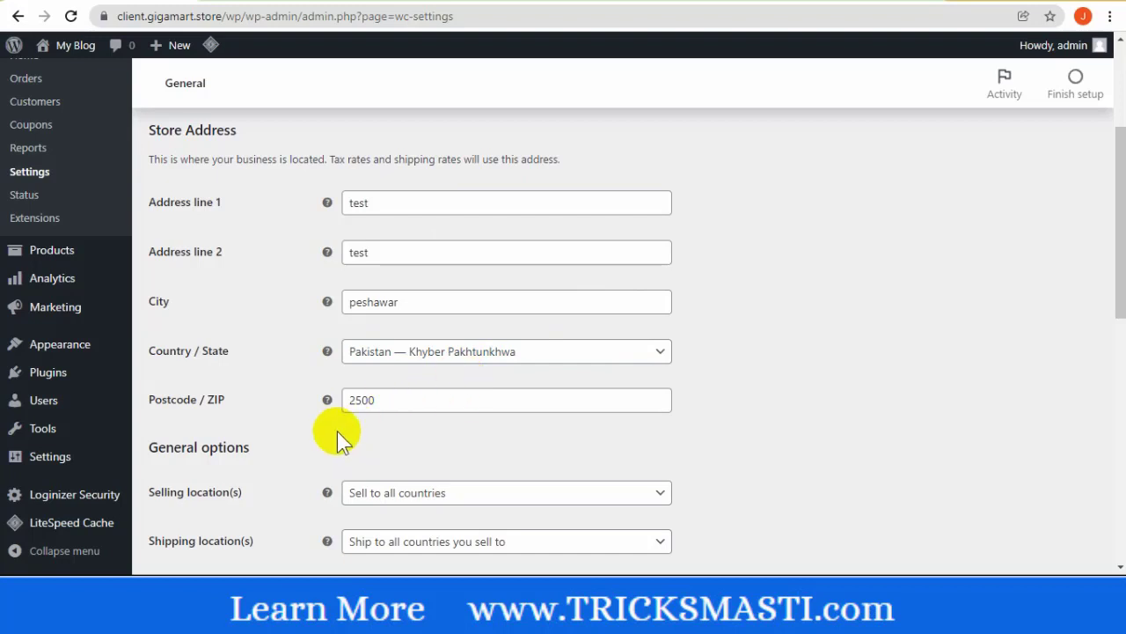
{"action": "left_click", "coordinate": [399, 407]}
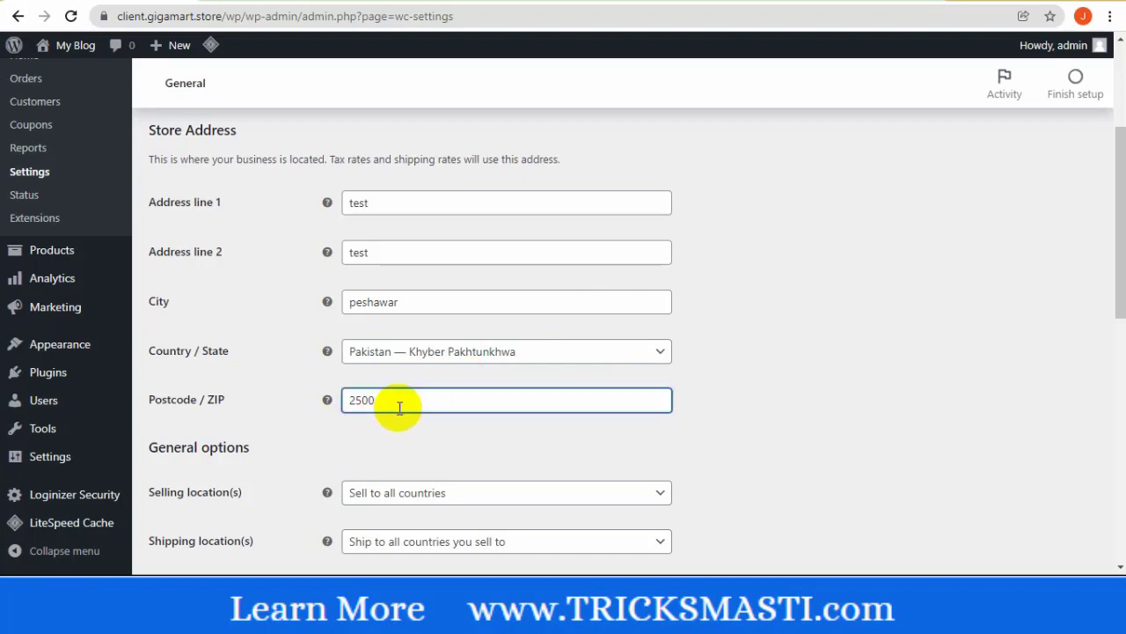
Examine the selling location, shipping location and default customer location choices, plus the tax, coupon and currency options
{"action": "left_click_drag", "start_coordinate": [1119, 265], "coordinate": [1120, 344]}
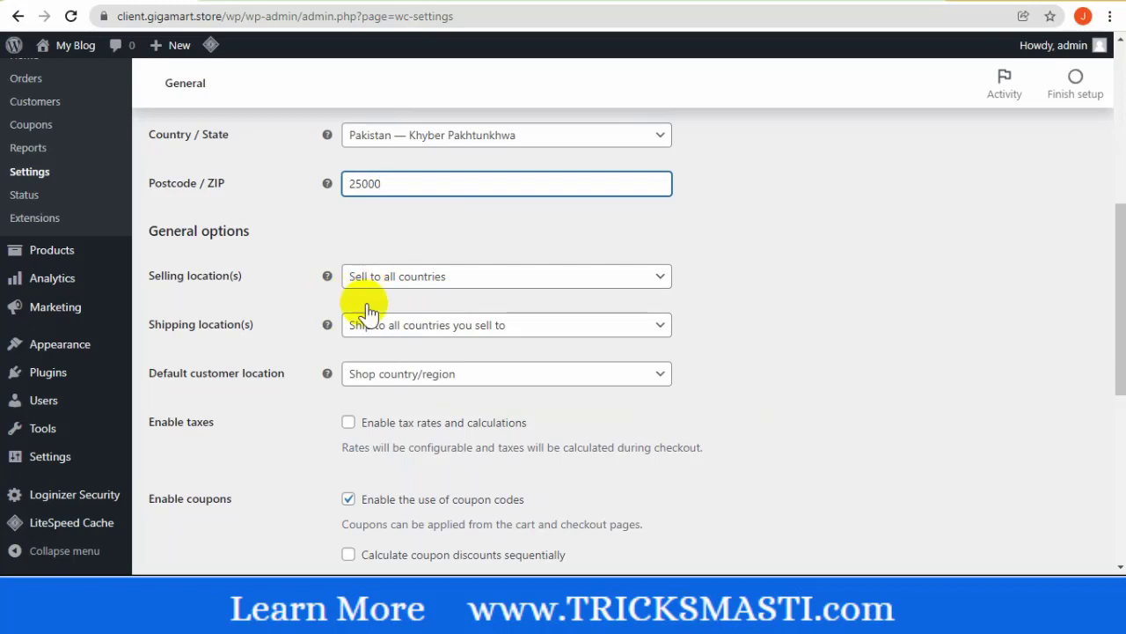
{"action": "left_click", "coordinate": [628, 290]}
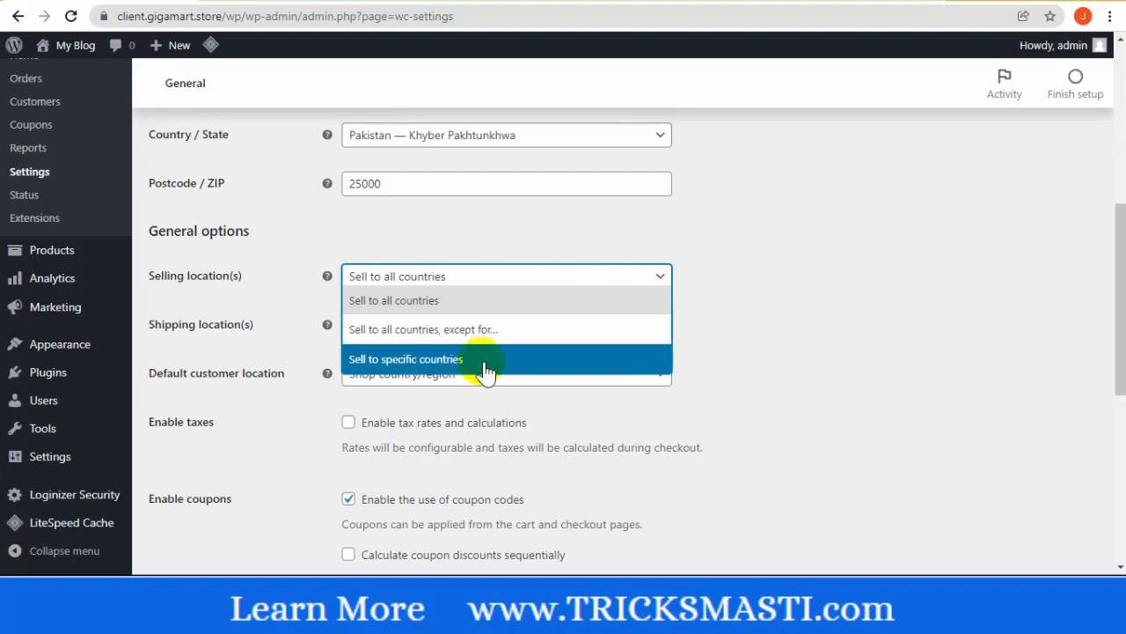
{"action": "left_click", "coordinate": [721, 302]}
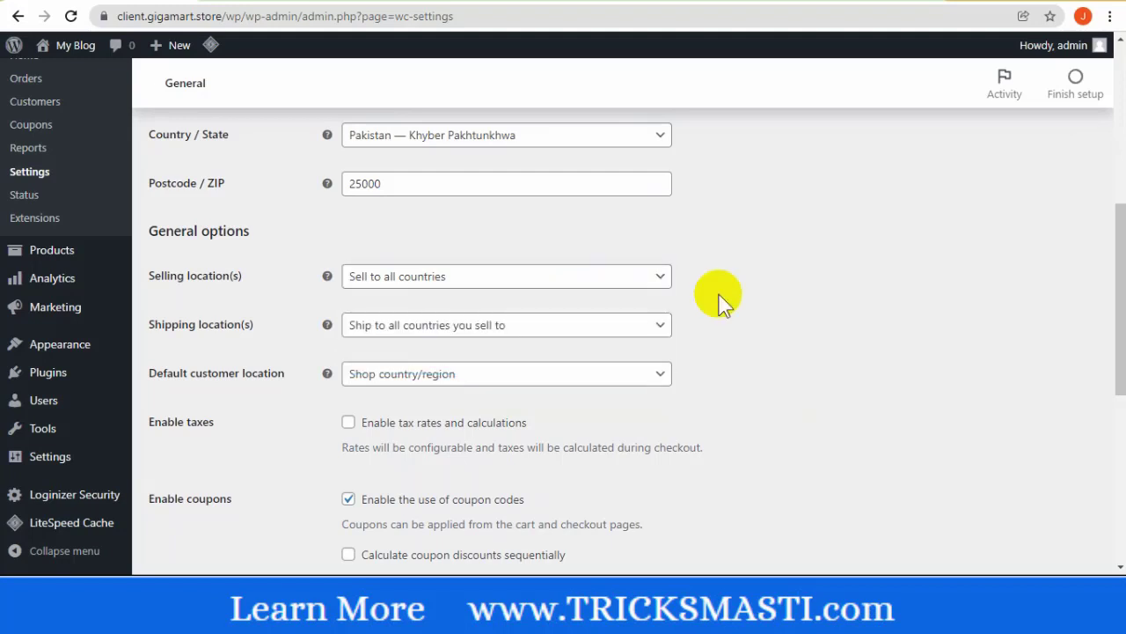
{"action": "left_click", "coordinate": [656, 290]}
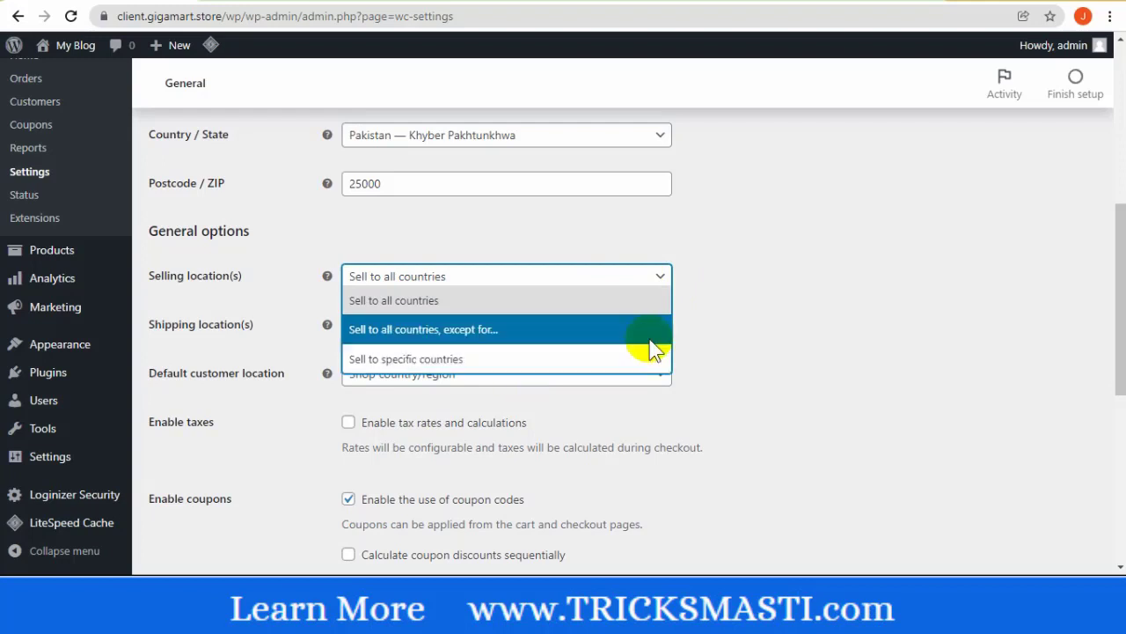
{"action": "left_click", "coordinate": [792, 333]}
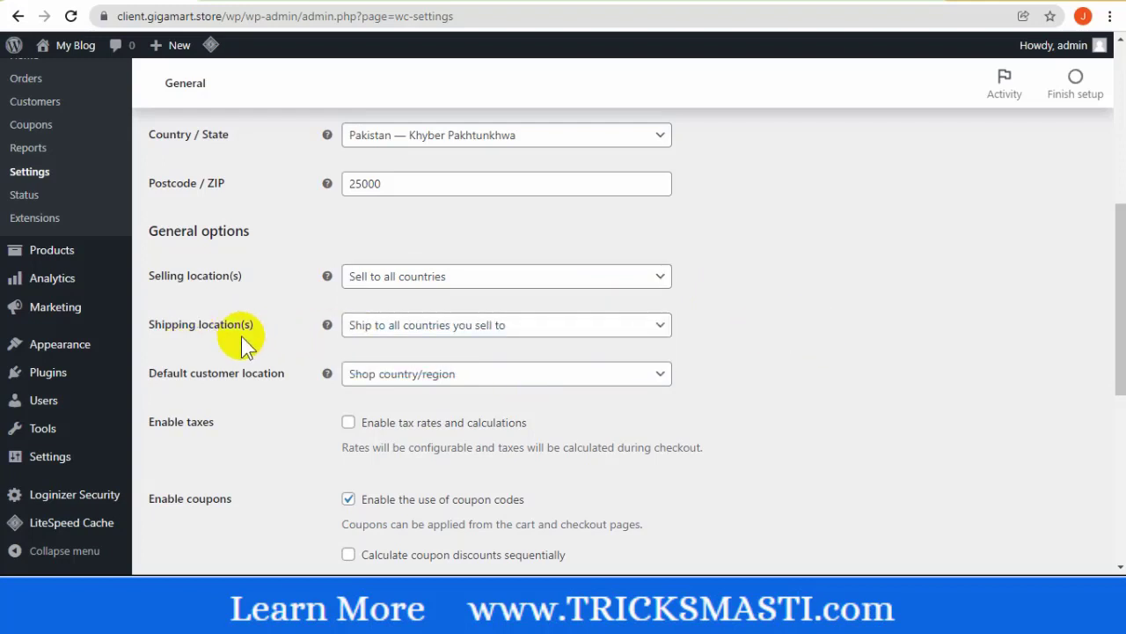
{"action": "left_click", "coordinate": [662, 327]}
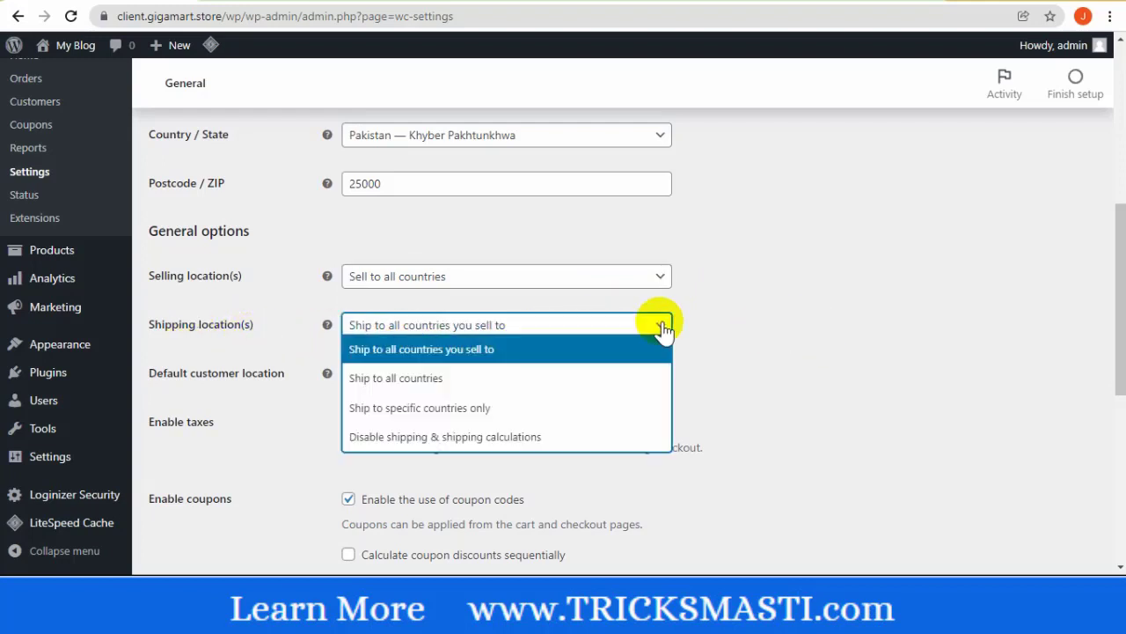
{"action": "left_click", "coordinate": [725, 345]}
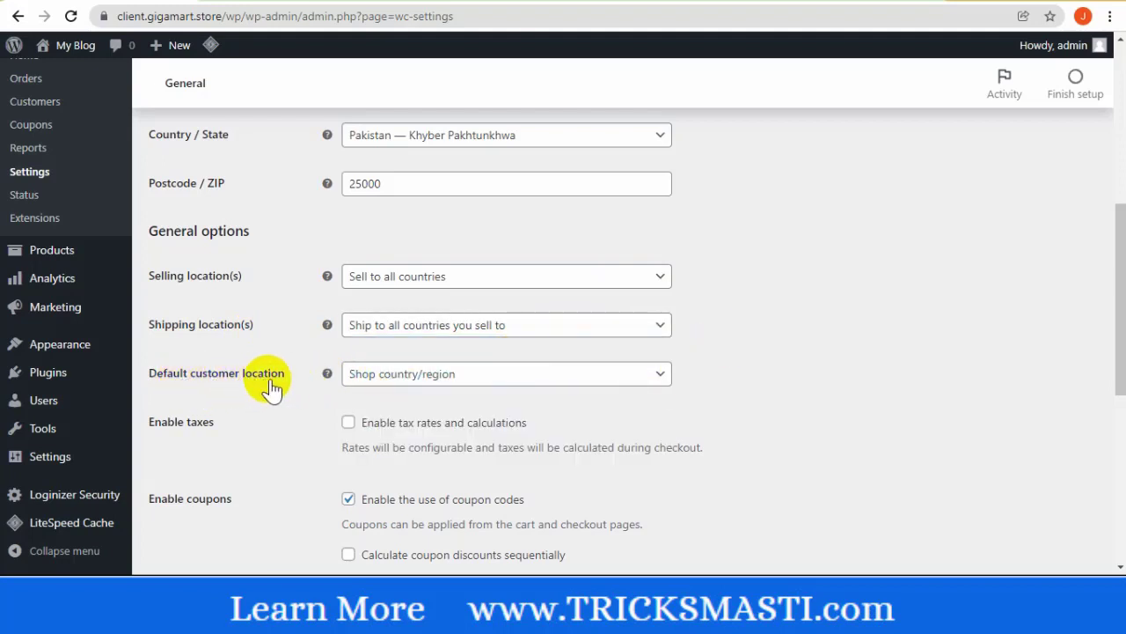
{"action": "left_click", "coordinate": [660, 377]}
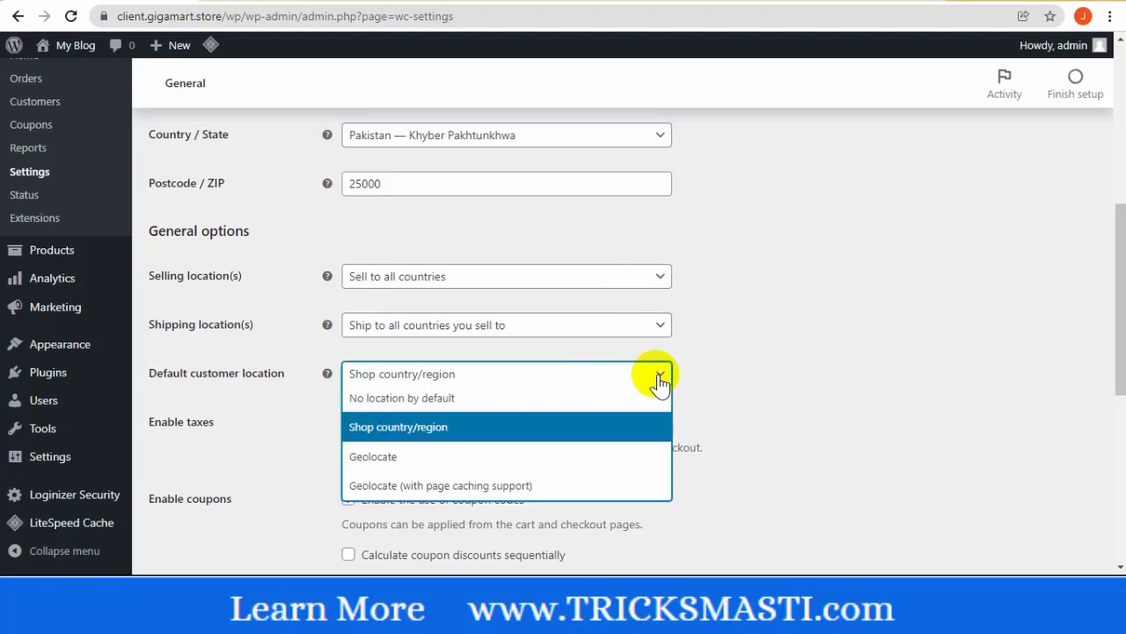
{"action": "left_click", "coordinate": [748, 412]}
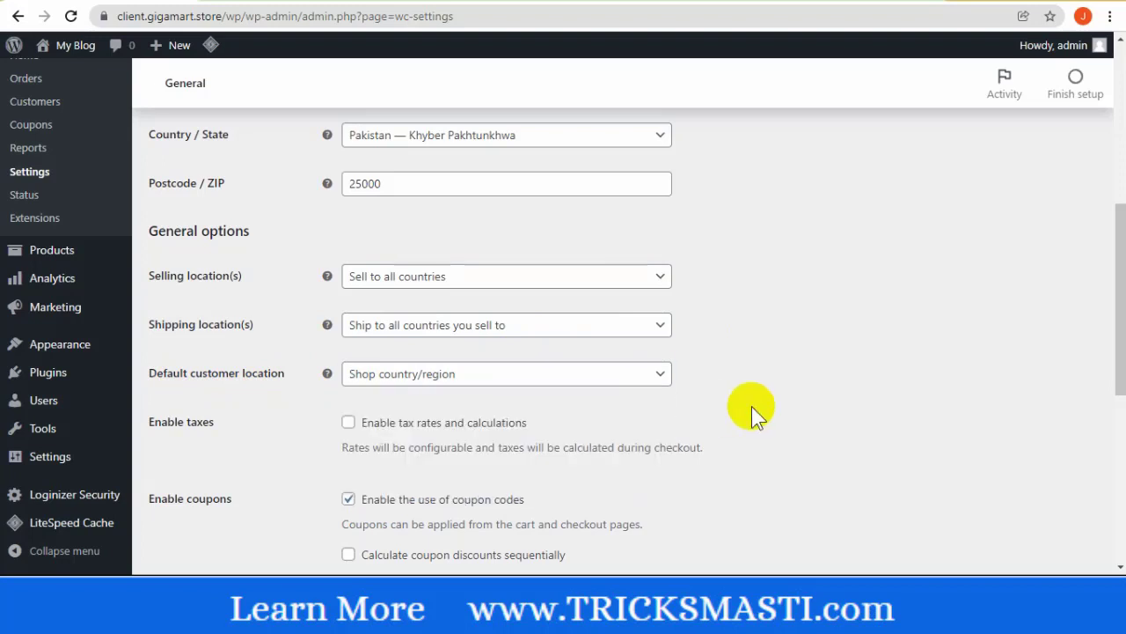
{"action": "left_click_drag", "start_coordinate": [1114, 302], "coordinate": [1117, 377]}
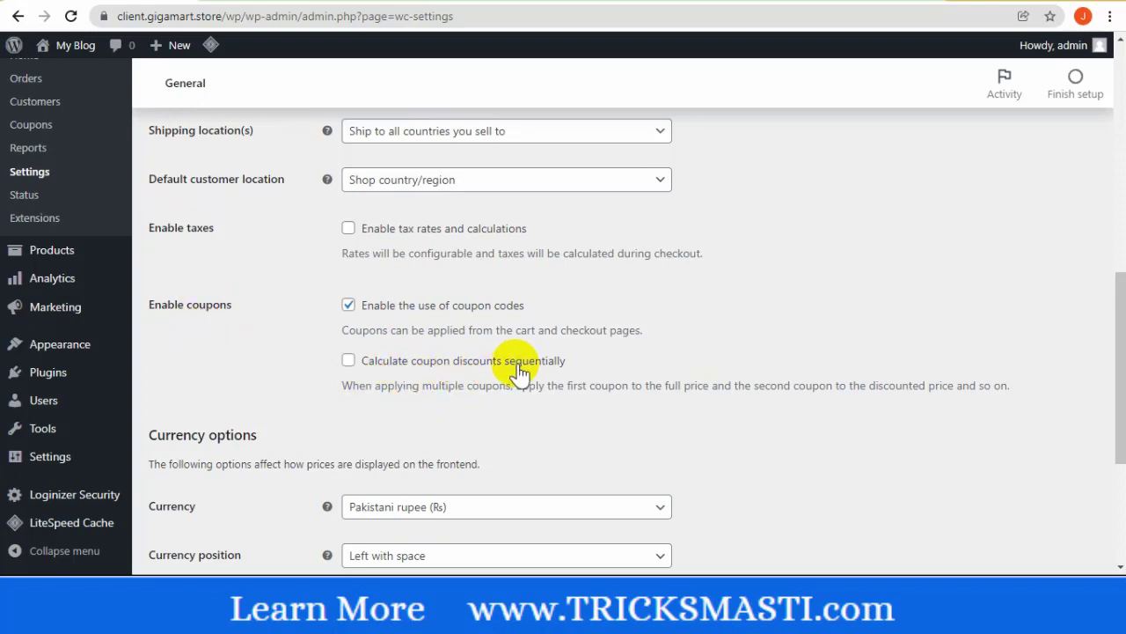
{"action": "left_click_drag", "start_coordinate": [1120, 411], "coordinate": [1125, 501]}
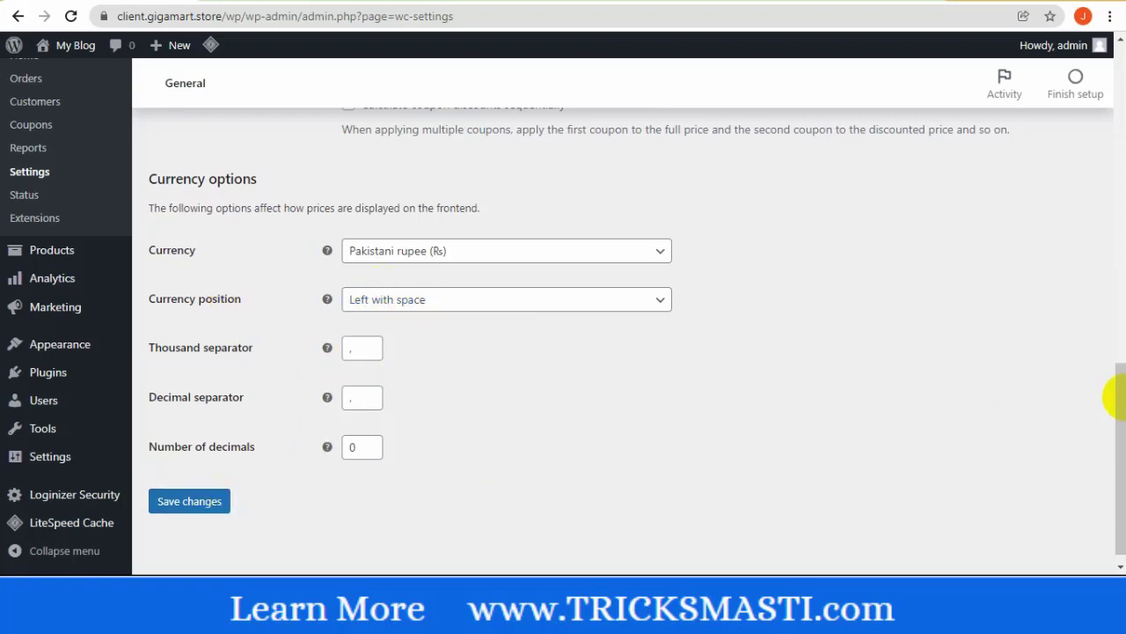
Open the WooCommerce product settings and choose Shop as the shop page
{"action": "left_click_drag", "start_coordinate": [1121, 397], "coordinate": [1120, 121]}
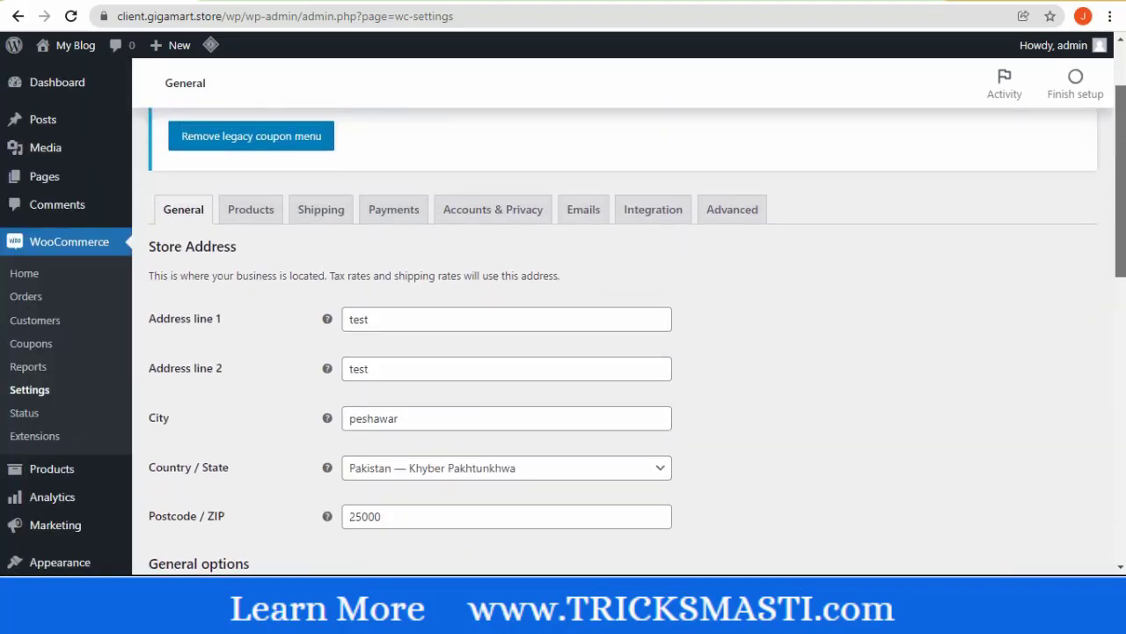
{"action": "left_click", "coordinate": [271, 227]}
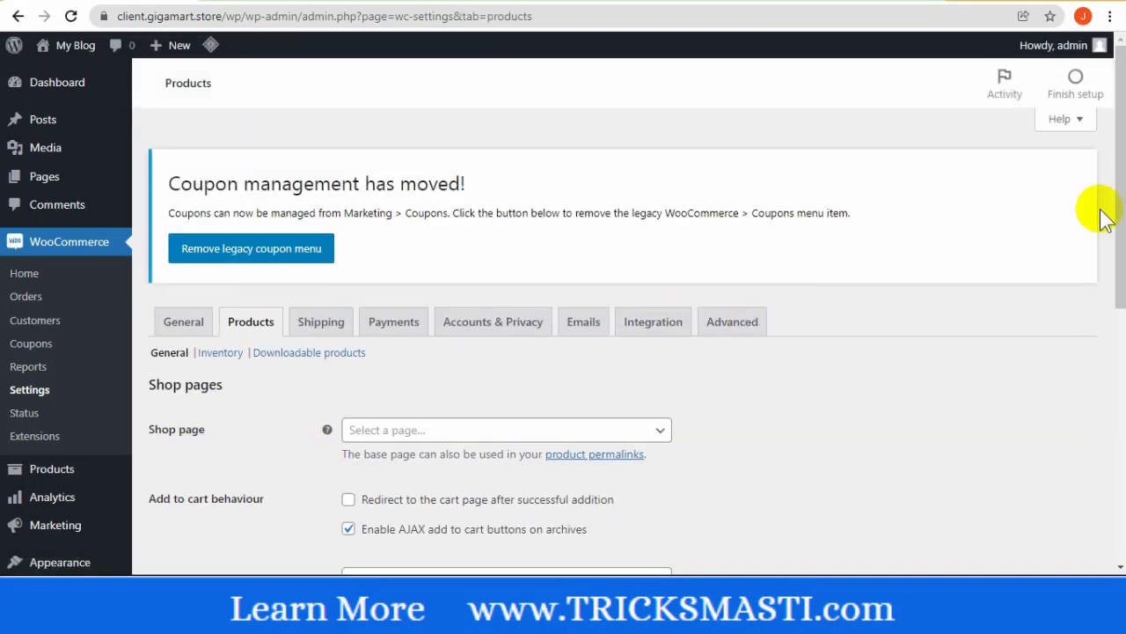
{"action": "scroll", "coordinate": [1122, 200], "scroll_direction": "down", "scroll_amount": 2}
{"action": "left_click", "coordinate": [660, 280]}
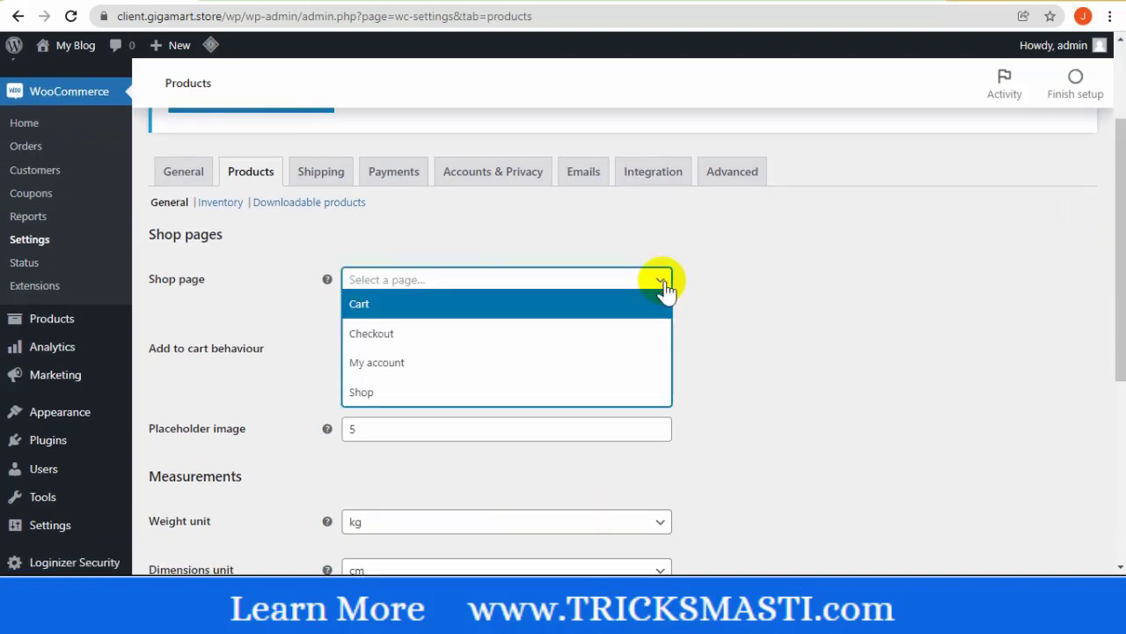
{"action": "left_click", "coordinate": [399, 393]}
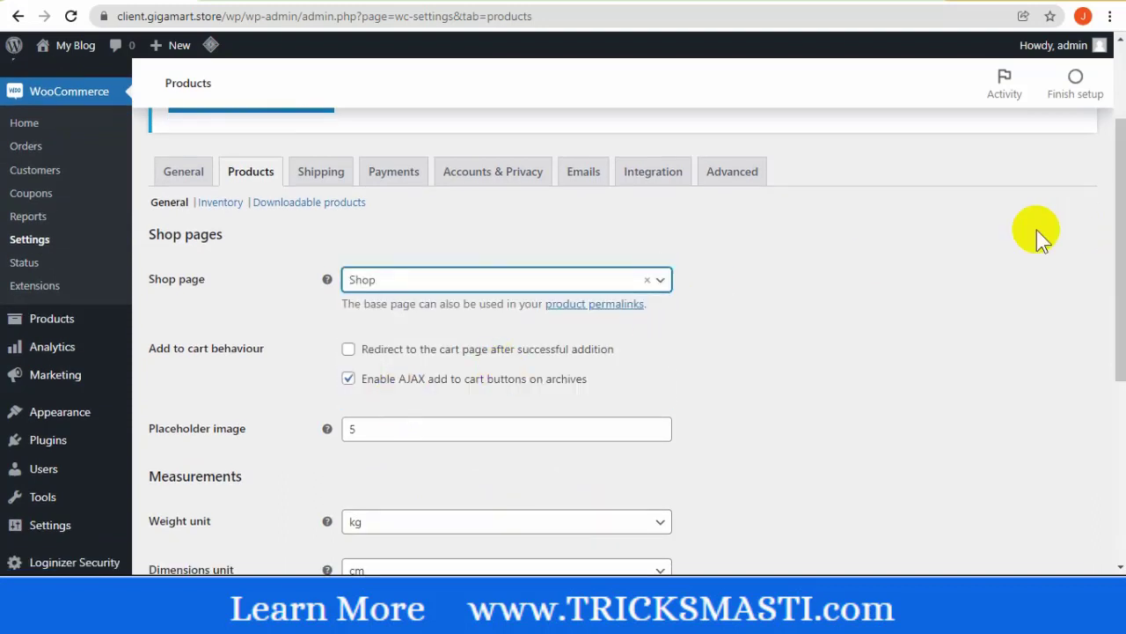
{"action": "scroll", "coordinate": [1102, 213], "scroll_direction": "down", "scroll_amount": 2}
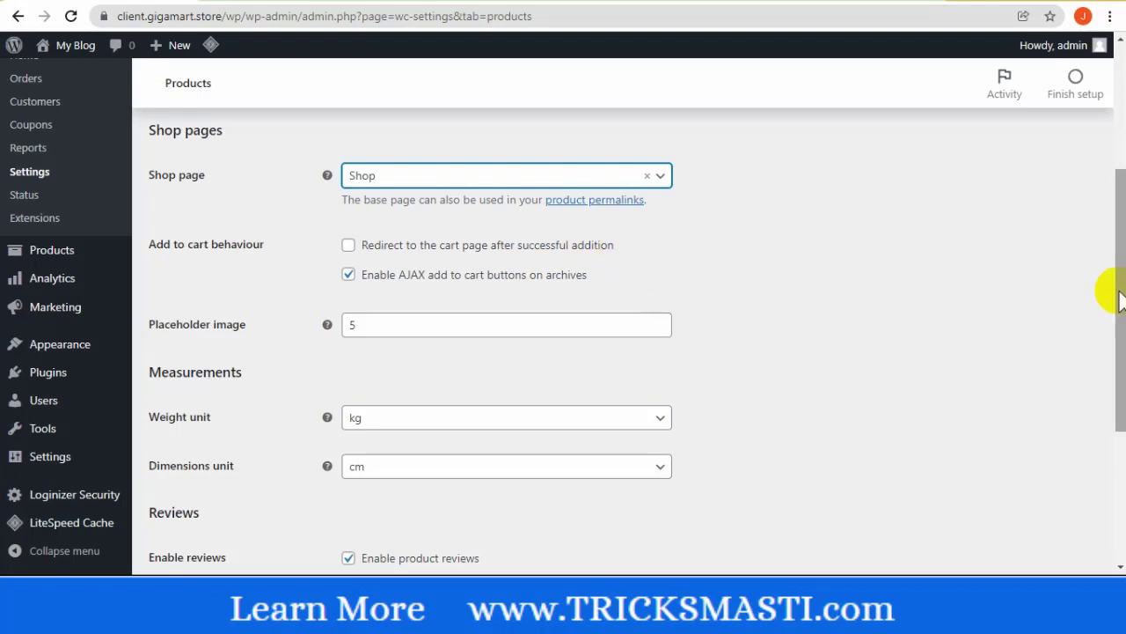
Review the remaining product options for cart behaviour, measurements and reviews, and save the product settings
{"action": "scroll", "coordinate": [1114, 304], "scroll_direction": "down", "scroll_amount": 2}
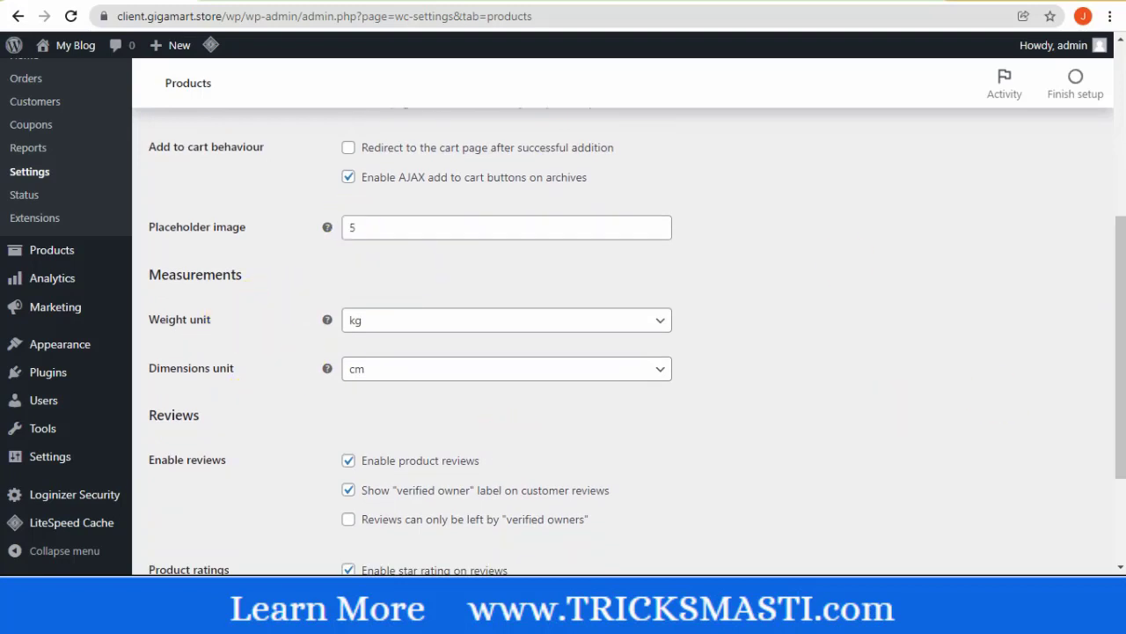
{"action": "left_click_drag", "start_coordinate": [1120, 316], "coordinate": [1088, 413]}
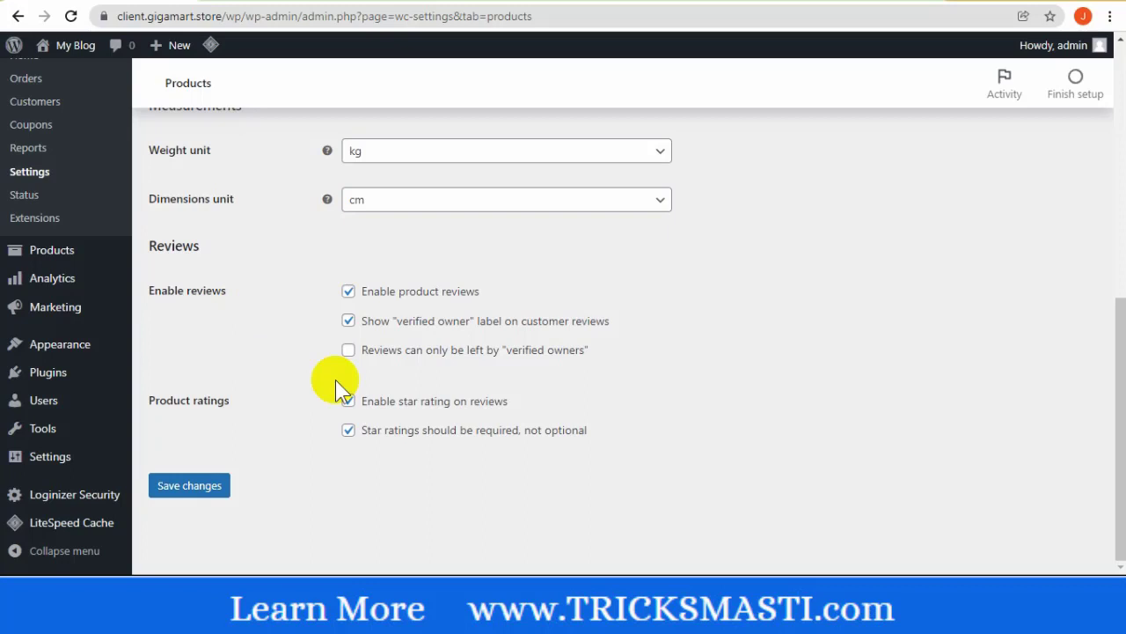
{"action": "left_click", "coordinate": [216, 493]}
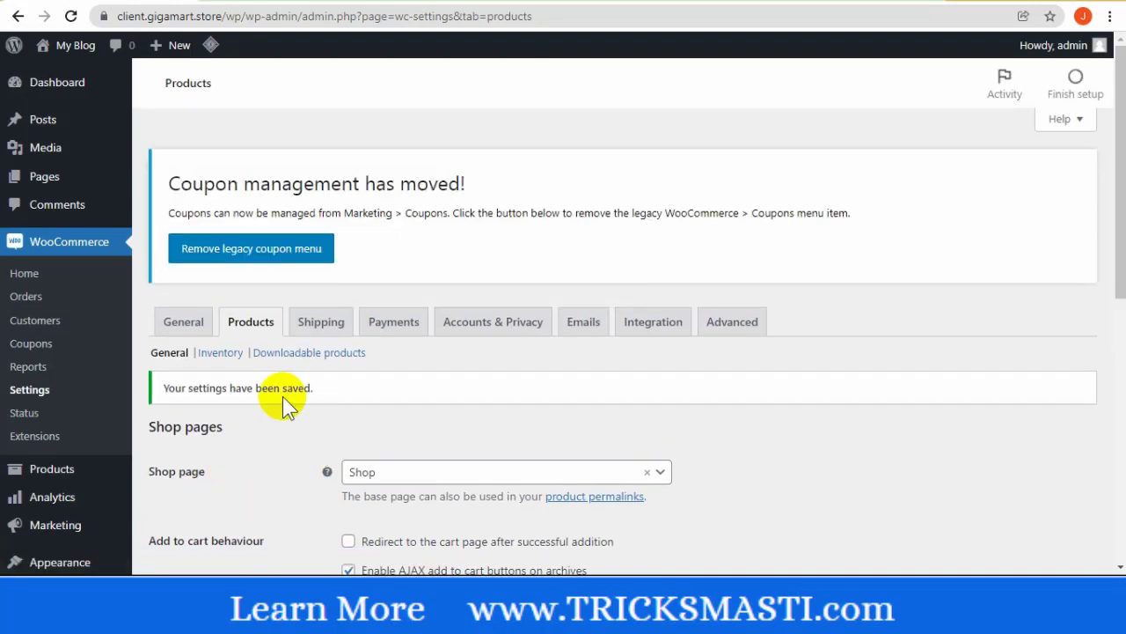
Look over the shipping zones and the available payment methods in the WooCommerce settings
{"action": "left_click", "coordinate": [303, 325]}
{"action": "scroll", "coordinate": [1106, 170], "scroll_direction": "down", "scroll_amount": 2}
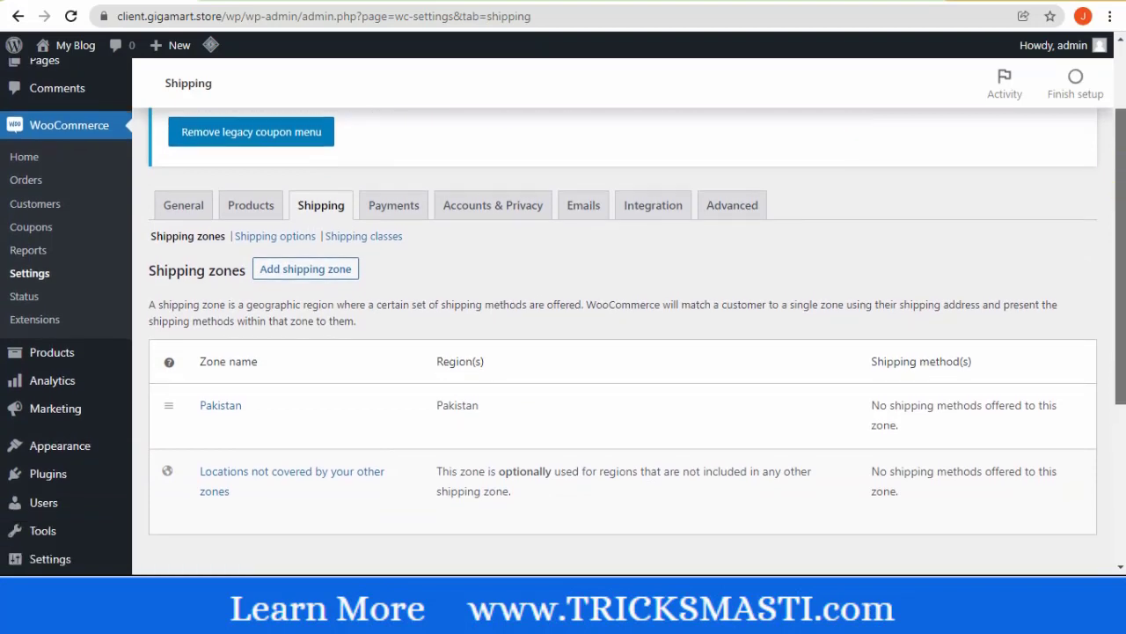
{"action": "left_click_drag", "start_coordinate": [1120, 238], "coordinate": [1120, 215]}
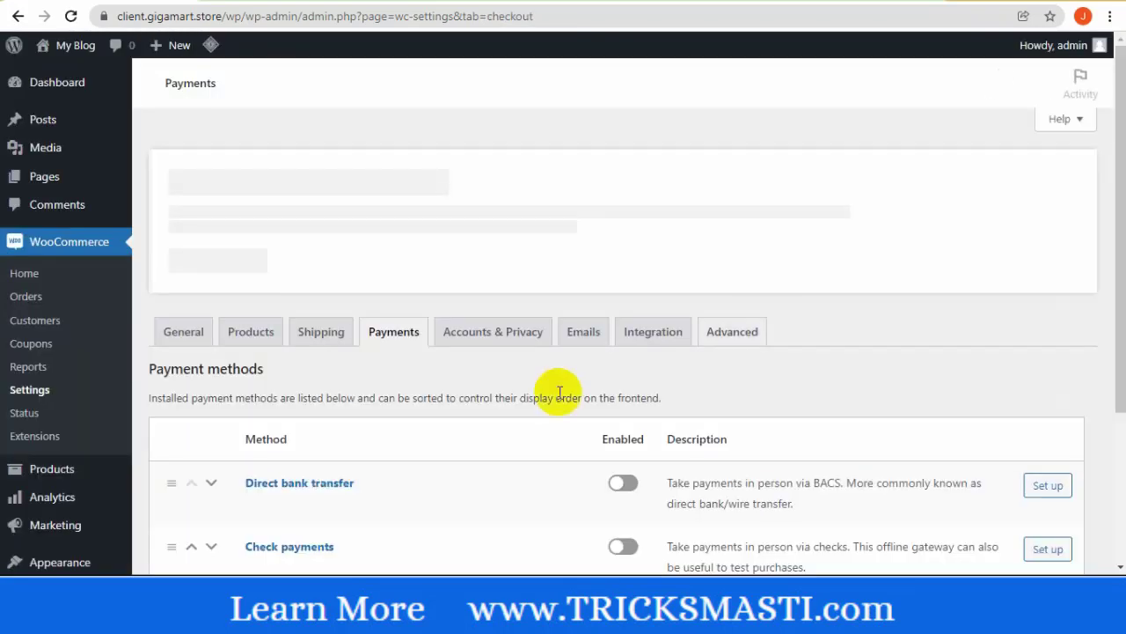
{"action": "left_click_drag", "start_coordinate": [1118, 225], "coordinate": [1120, 304]}
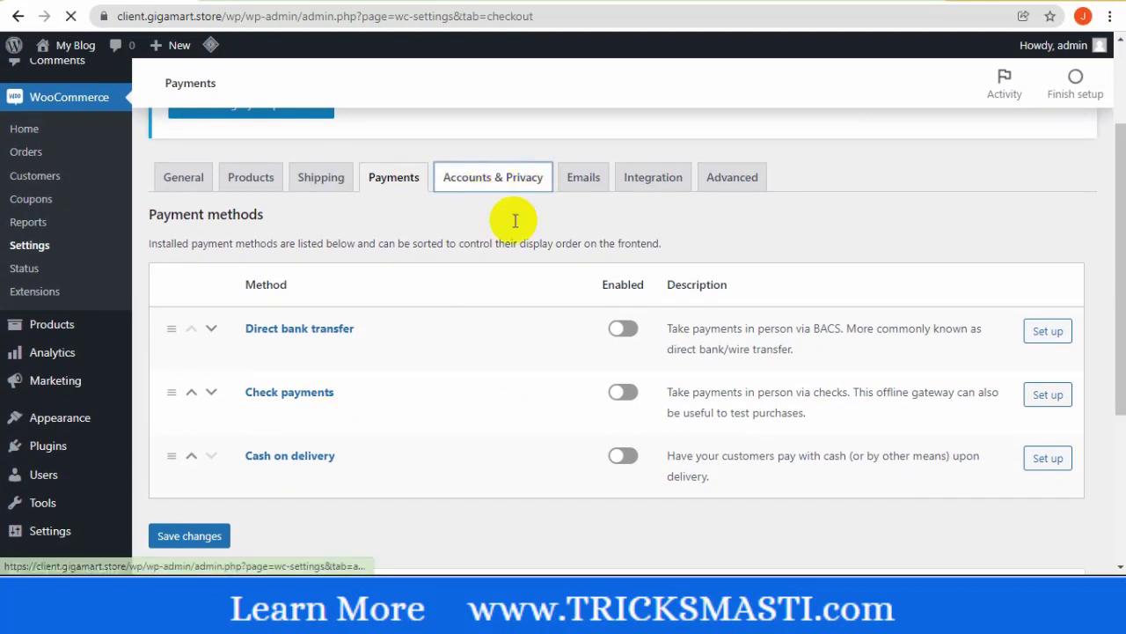
Examine the accounts and privacy settings, from guest checkout and account creation to privacy policy and personal data retention
{"action": "left_click", "coordinate": [523, 195]}
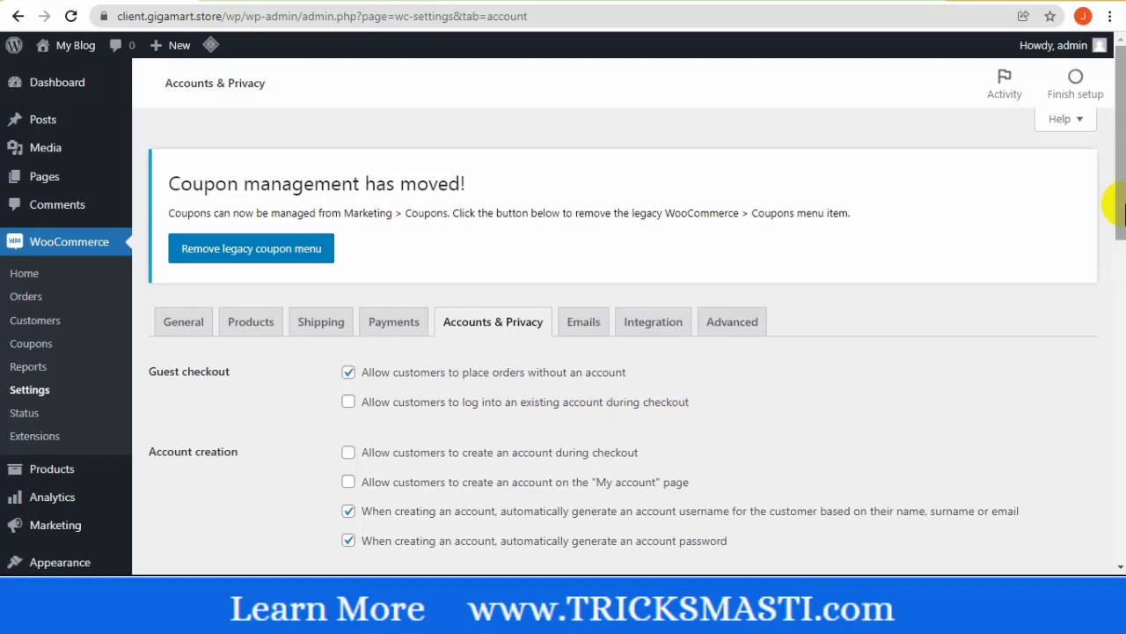
{"action": "left_click_drag", "start_coordinate": [1119, 203], "coordinate": [1119, 268]}
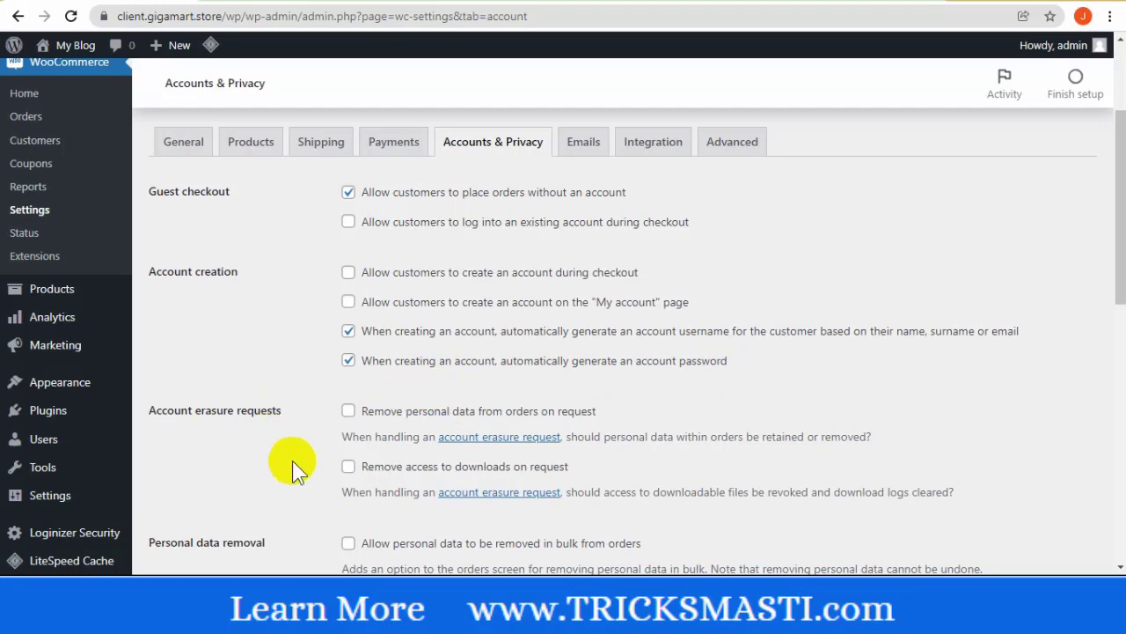
{"action": "scroll", "coordinate": [292, 460], "scroll_direction": "down", "scroll_amount": 3}
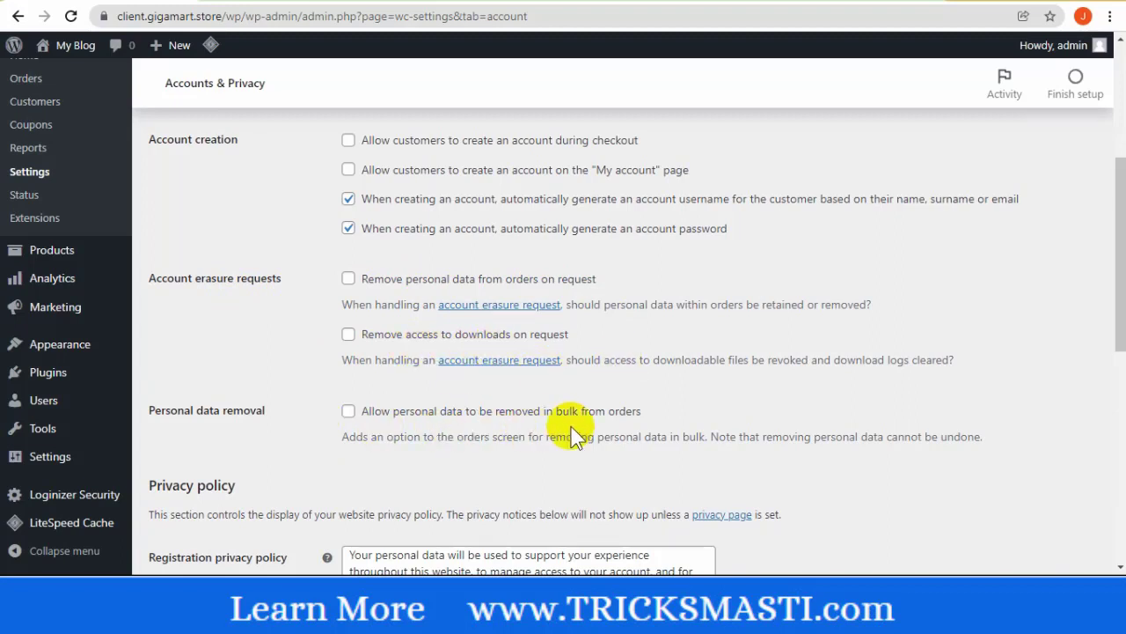
{"action": "left_click", "coordinate": [1119, 432]}
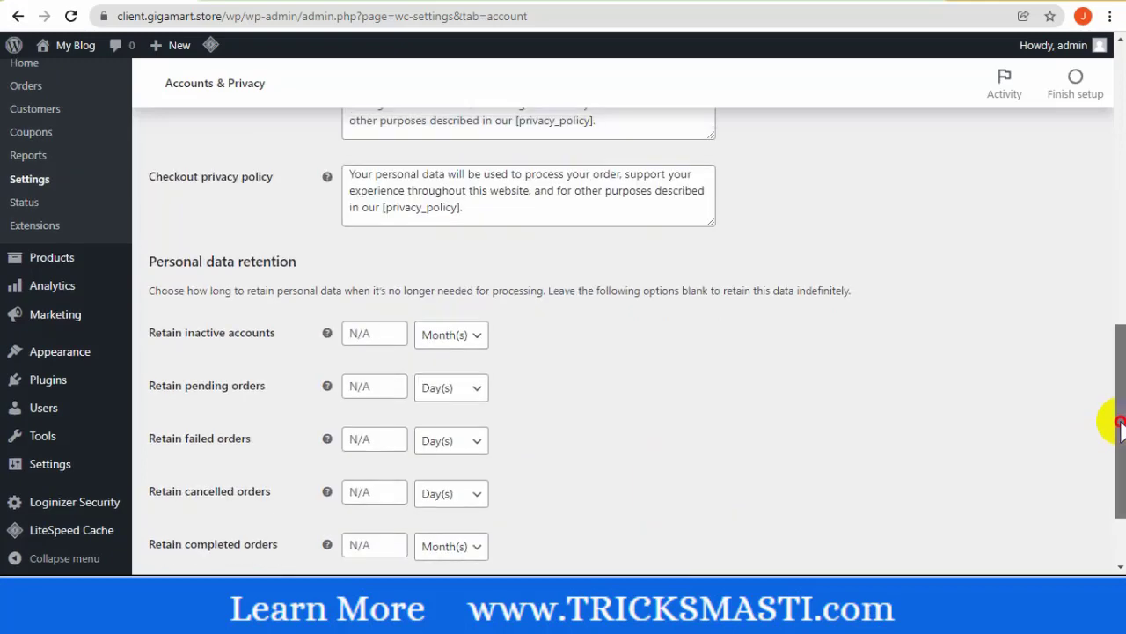
{"action": "scroll", "coordinate": [1109, 422], "scroll_direction": "up", "scroll_amount": 10}
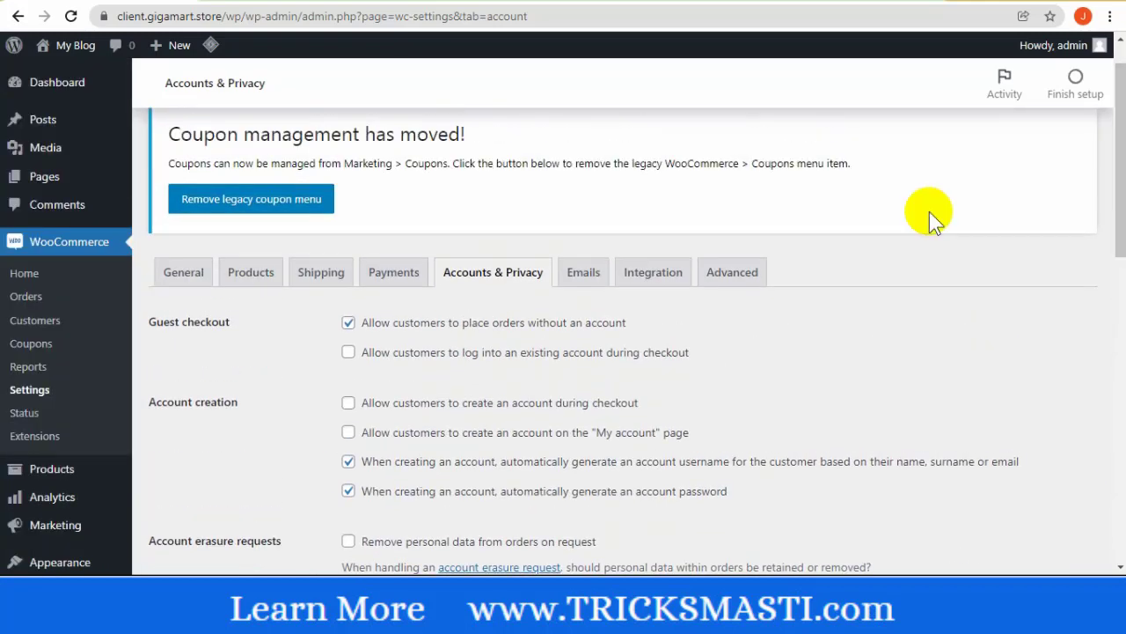
Review the WooCommerce email notifications and sender options, plus the MaxMind Geolocation integration settings
{"action": "left_click", "coordinate": [584, 272]}
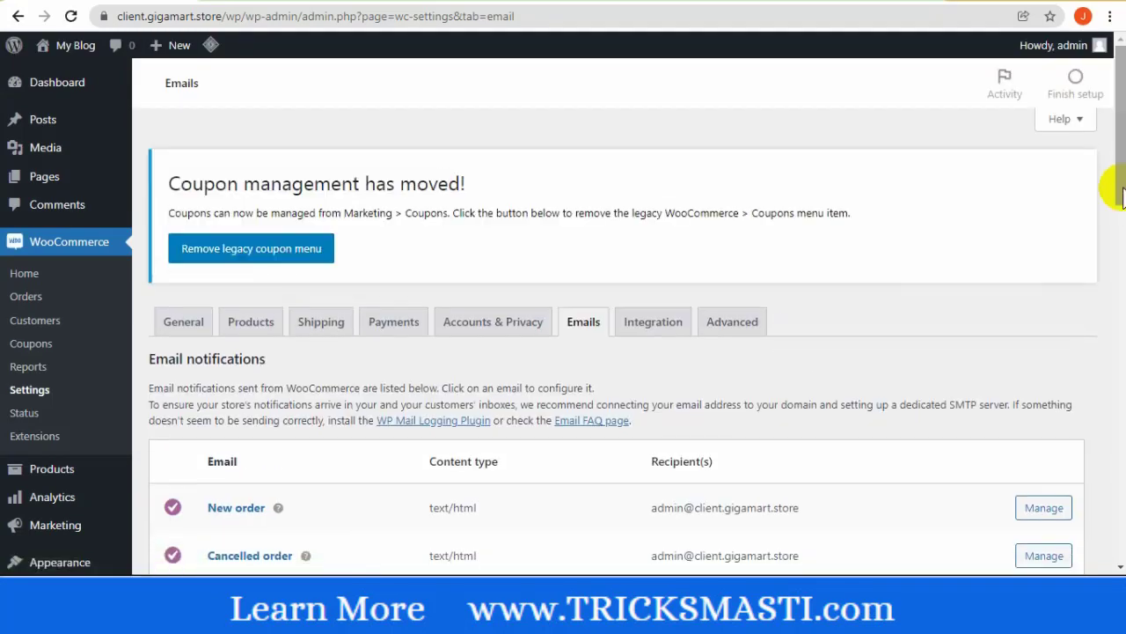
{"action": "scroll", "coordinate": [1113, 211], "scroll_direction": "down", "scroll_amount": 4}
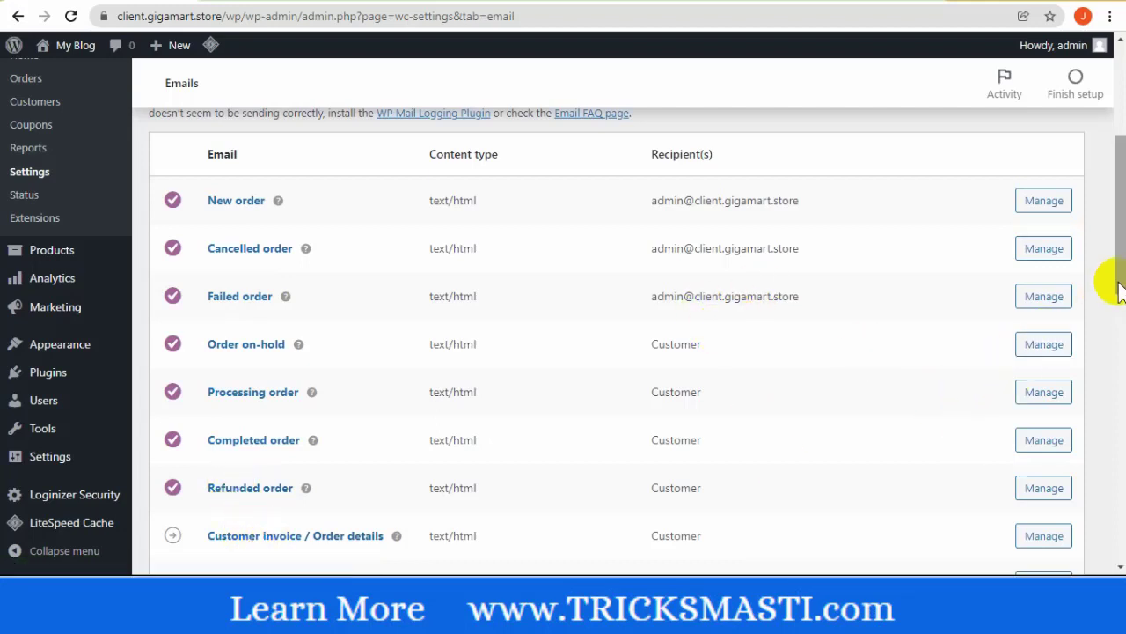
{"action": "scroll", "coordinate": [1117, 288], "scroll_direction": "down", "scroll_amount": 1}
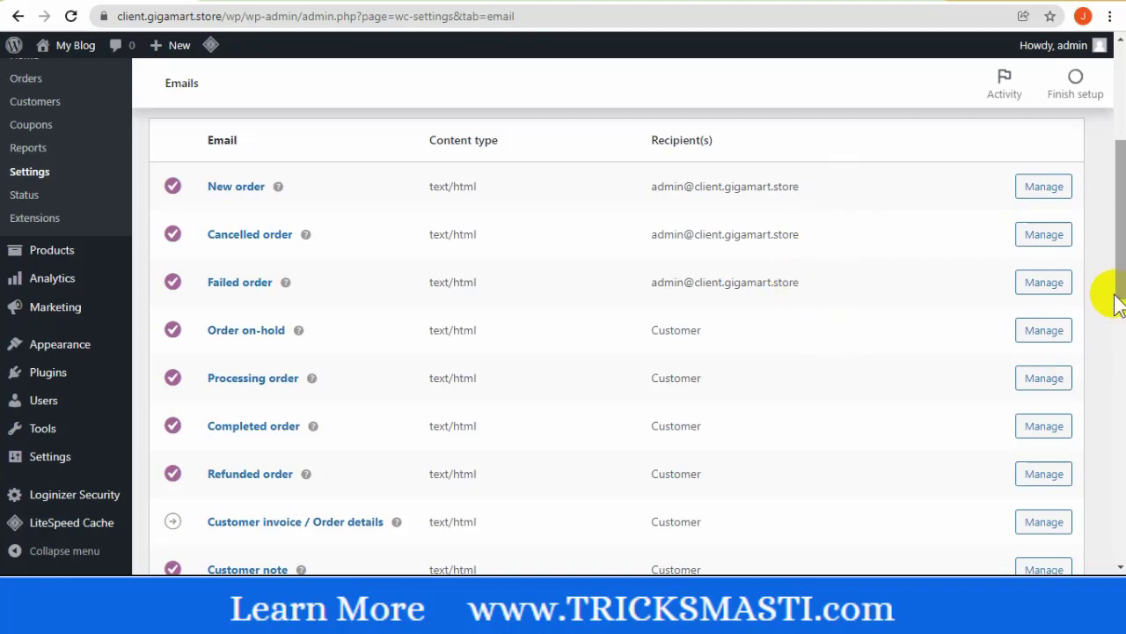
{"action": "left_click_drag", "start_coordinate": [1117, 290], "coordinate": [1116, 387]}
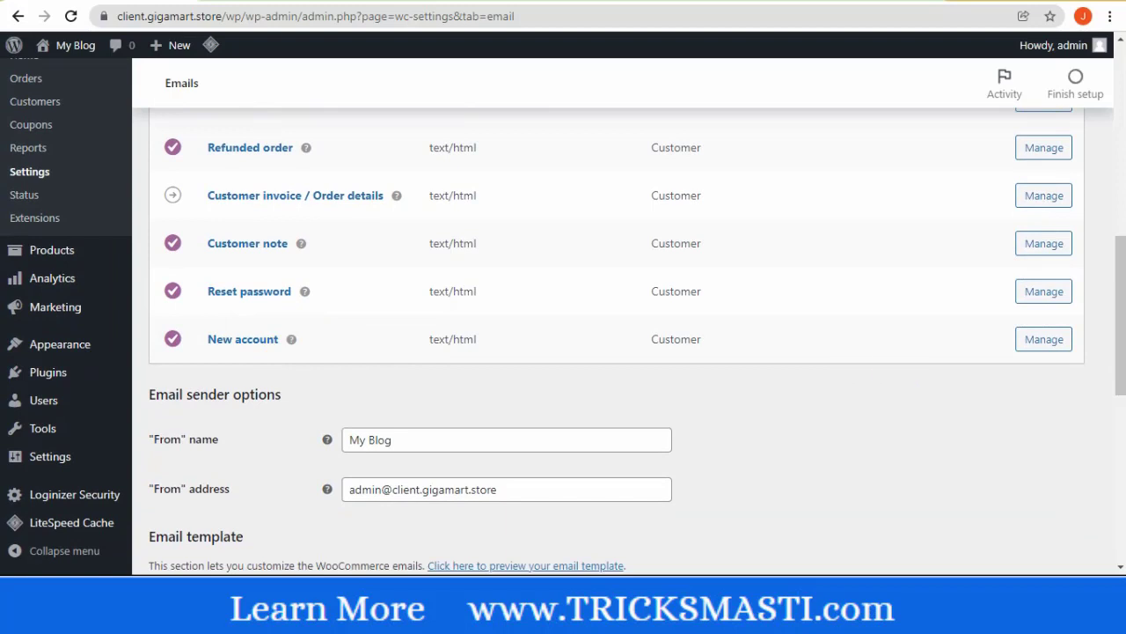
{"action": "left_click_drag", "start_coordinate": [1118, 349], "coordinate": [1119, 146]}
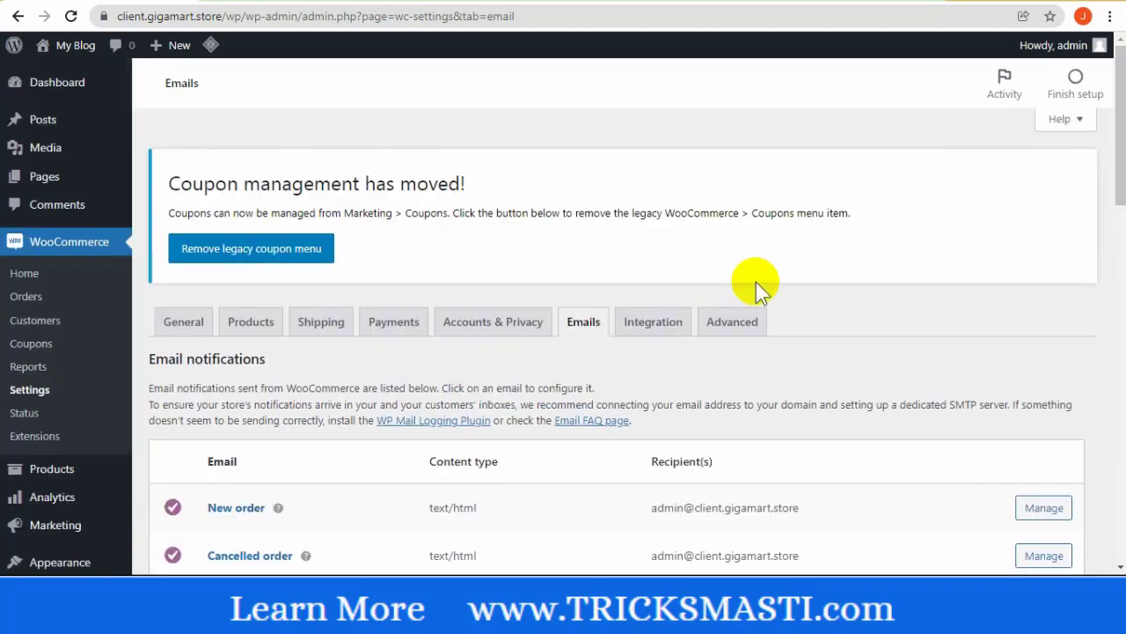
{"action": "left_click", "coordinate": [627, 330]}
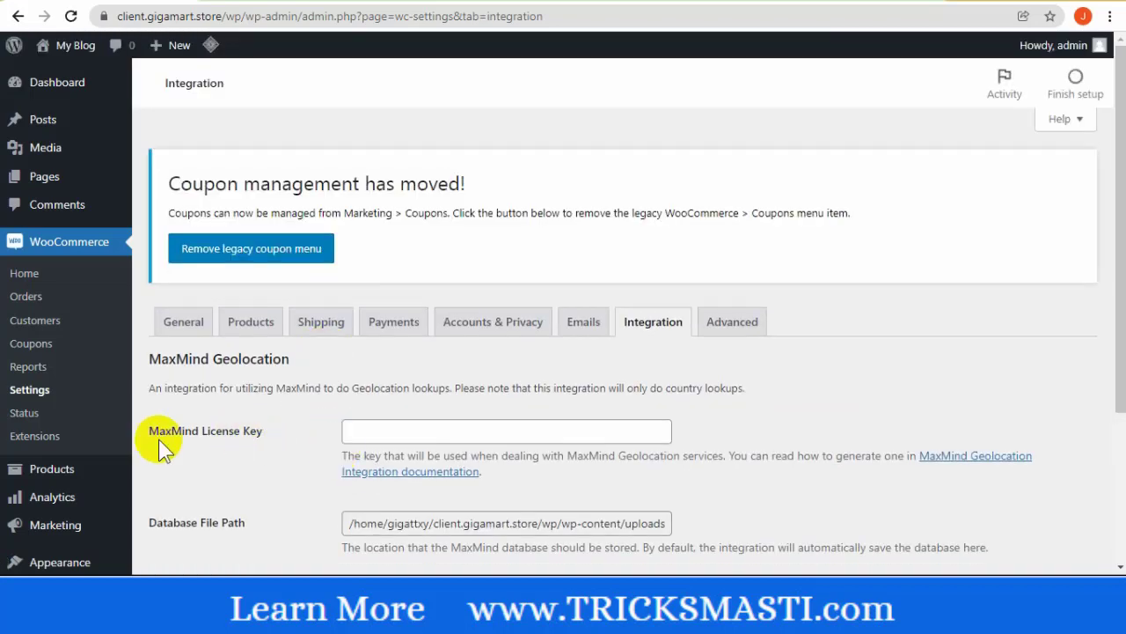
Open the advanced page setup settings and choose Cart as the cart page
{"action": "left_click", "coordinate": [721, 334]}
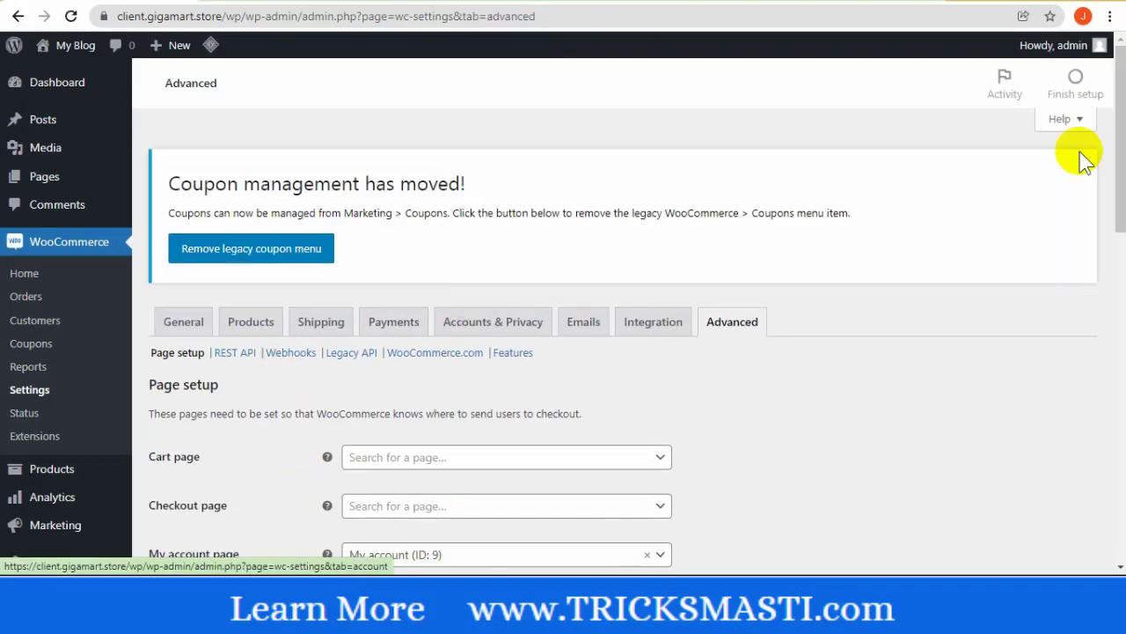
{"action": "left_click_drag", "start_coordinate": [1116, 145], "coordinate": [1122, 220]}
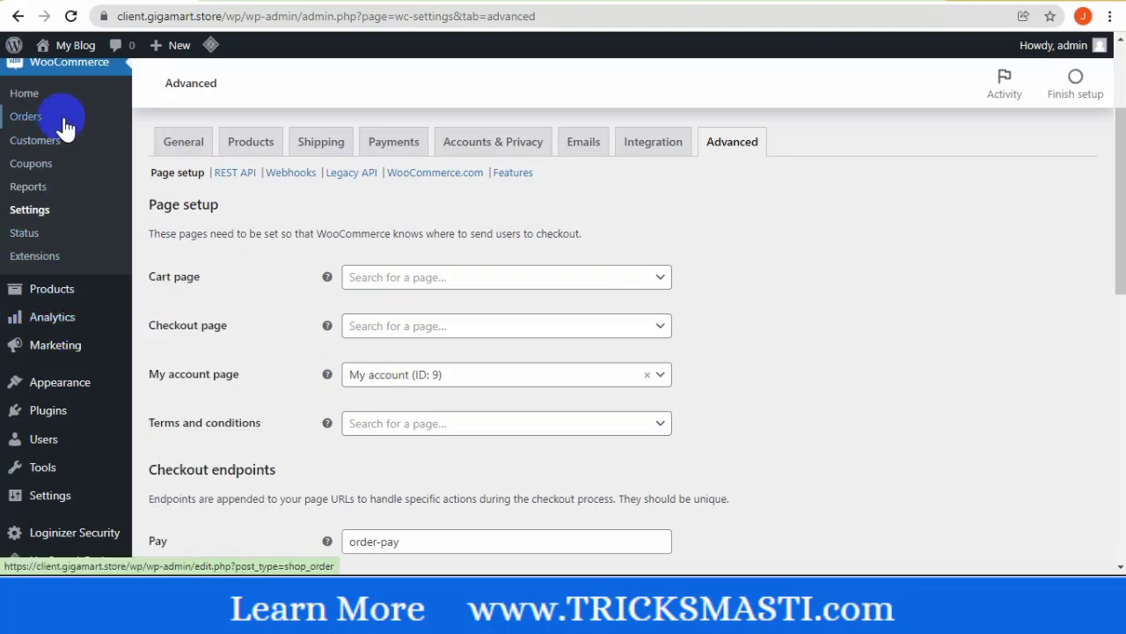
{"action": "left_click", "coordinate": [450, 282]}
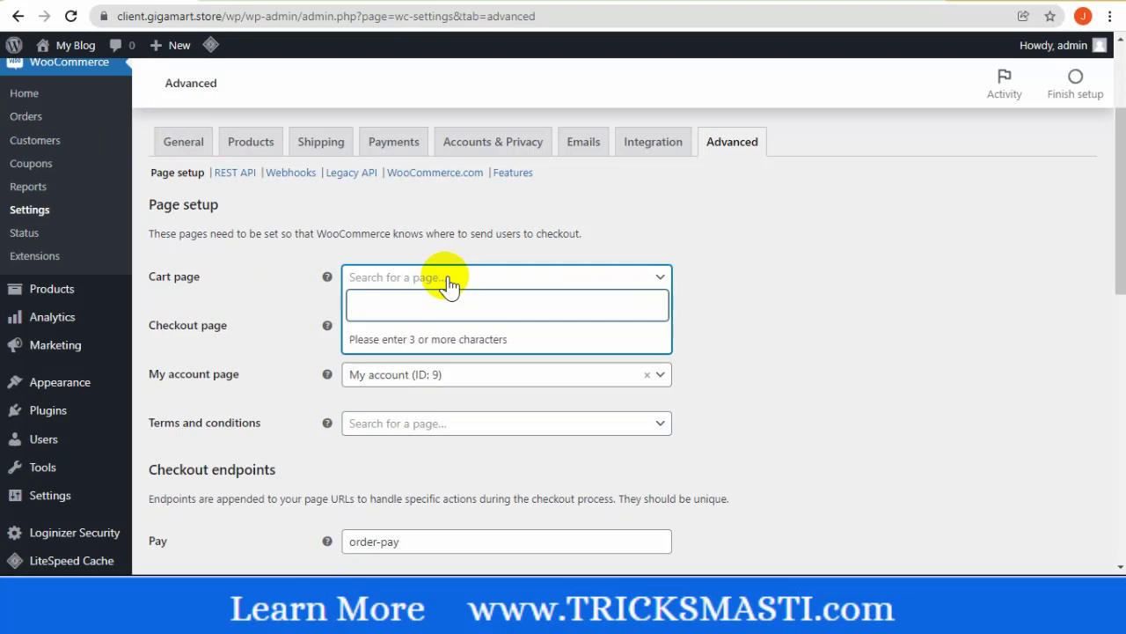
{"action": "left_click", "coordinate": [857, 335]}
{"action": "left_click", "coordinate": [657, 280]}
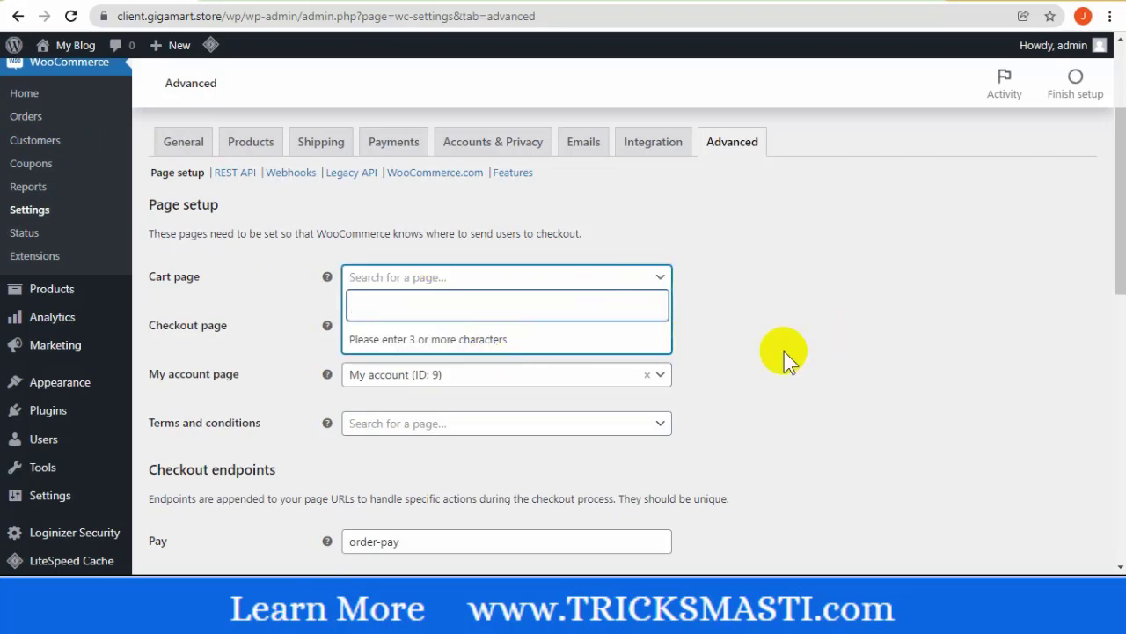
{"action": "type", "text": "cart"}
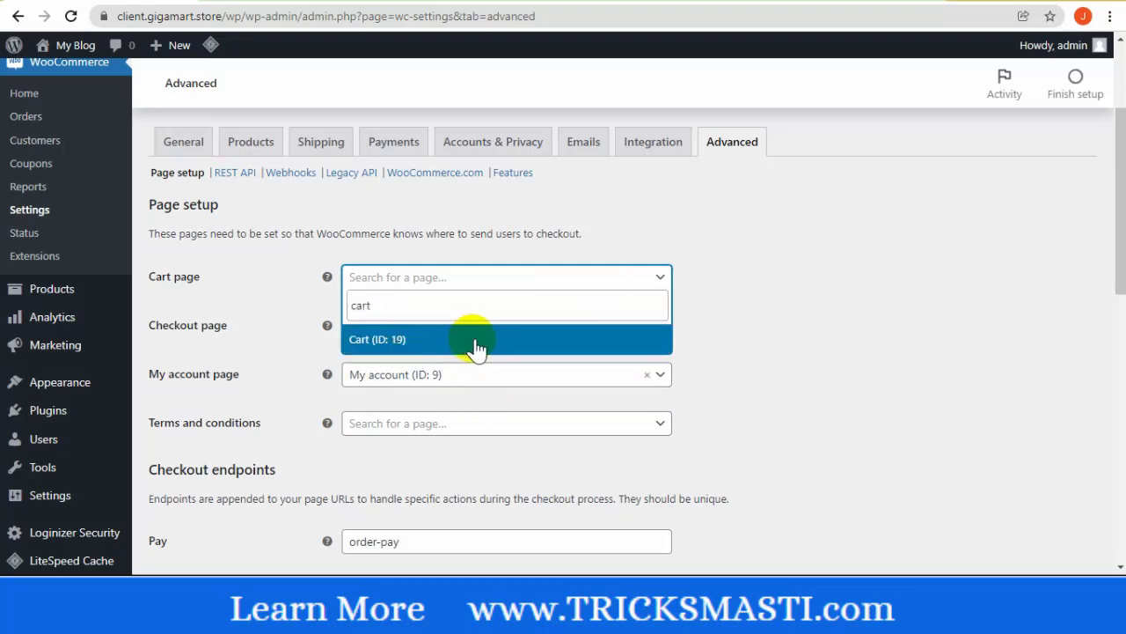
{"action": "left_click", "coordinate": [469, 343]}
Choose Checkout as the checkout page, save the advanced settings and check the page setup
{"action": "left_click", "coordinate": [473, 330]}
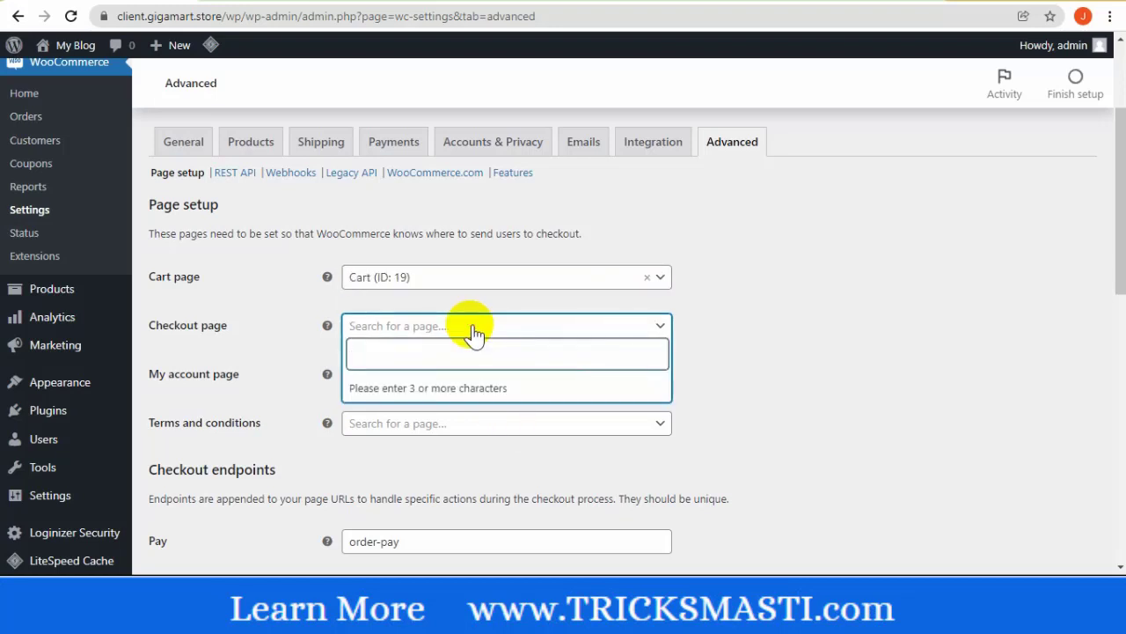
{"action": "type", "text": "check"}
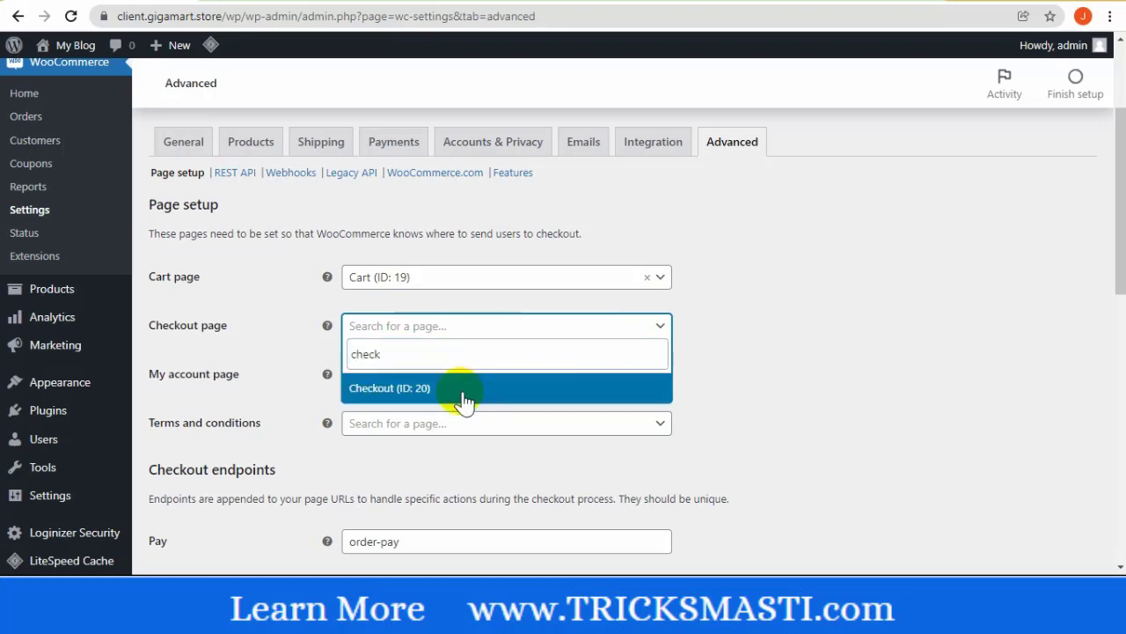
{"action": "left_click", "coordinate": [460, 395]}
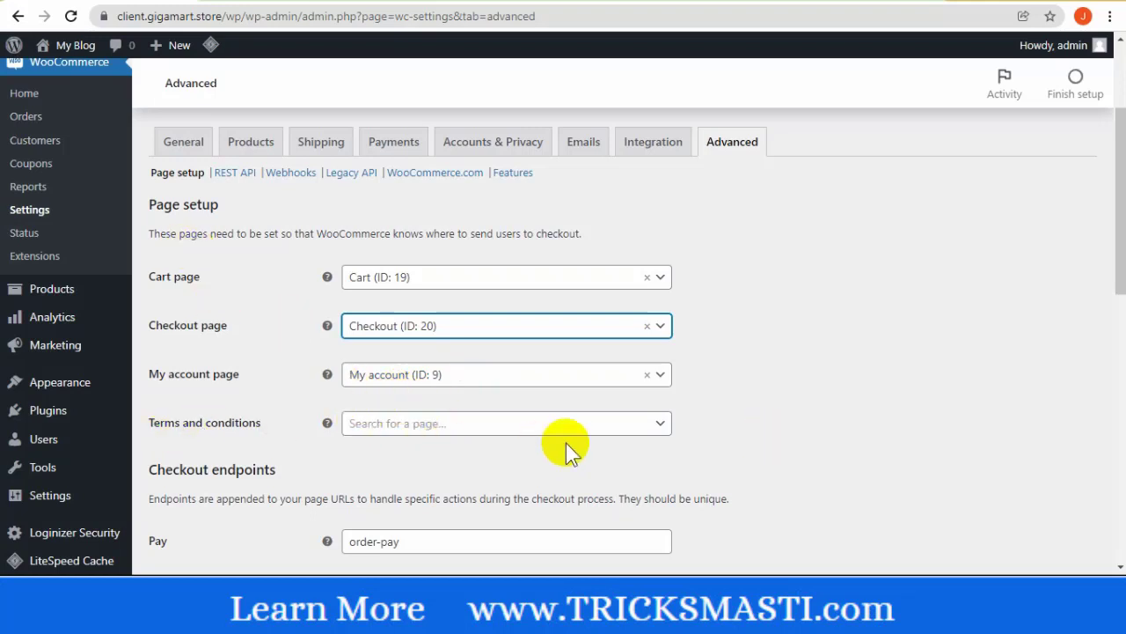
{"action": "scroll", "coordinate": [812, 395], "scroll_direction": "down", "scroll_amount": 10}
{"action": "left_click", "coordinate": [220, 493]}
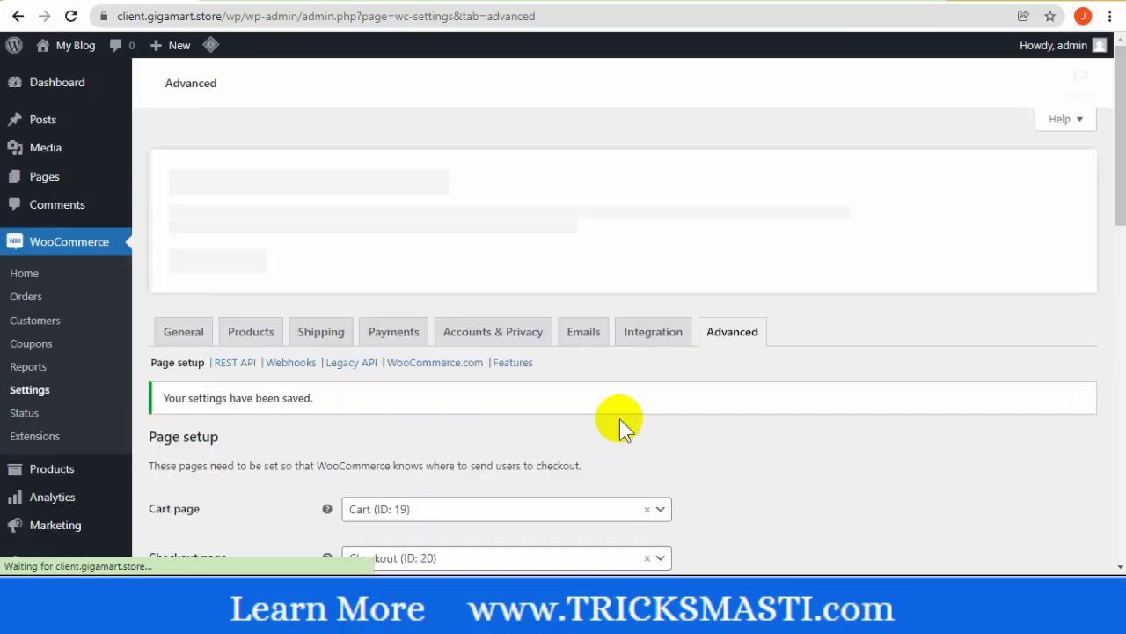
{"action": "scroll", "coordinate": [1106, 201], "scroll_direction": "down", "scroll_amount": 2}
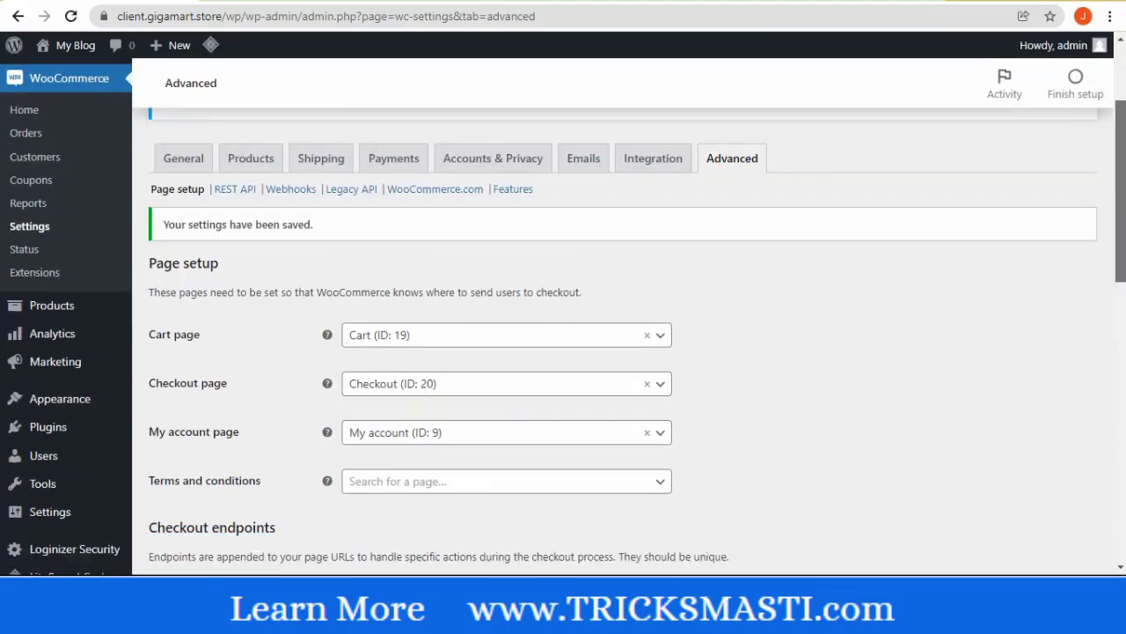
{"action": "scroll", "coordinate": [563, 317], "scroll_direction": "down", "scroll_amount": 1}
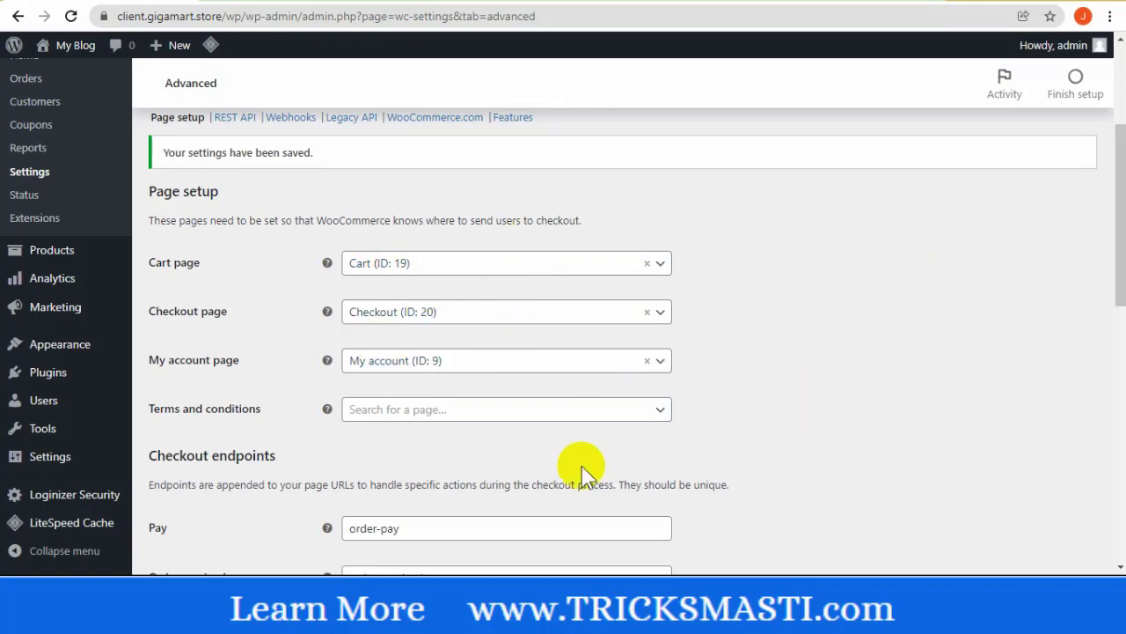
Open the payment settings, enable the Cash on delivery method and save the changes
{"action": "left_click_drag", "start_coordinate": [1115, 240], "coordinate": [1119, 160]}
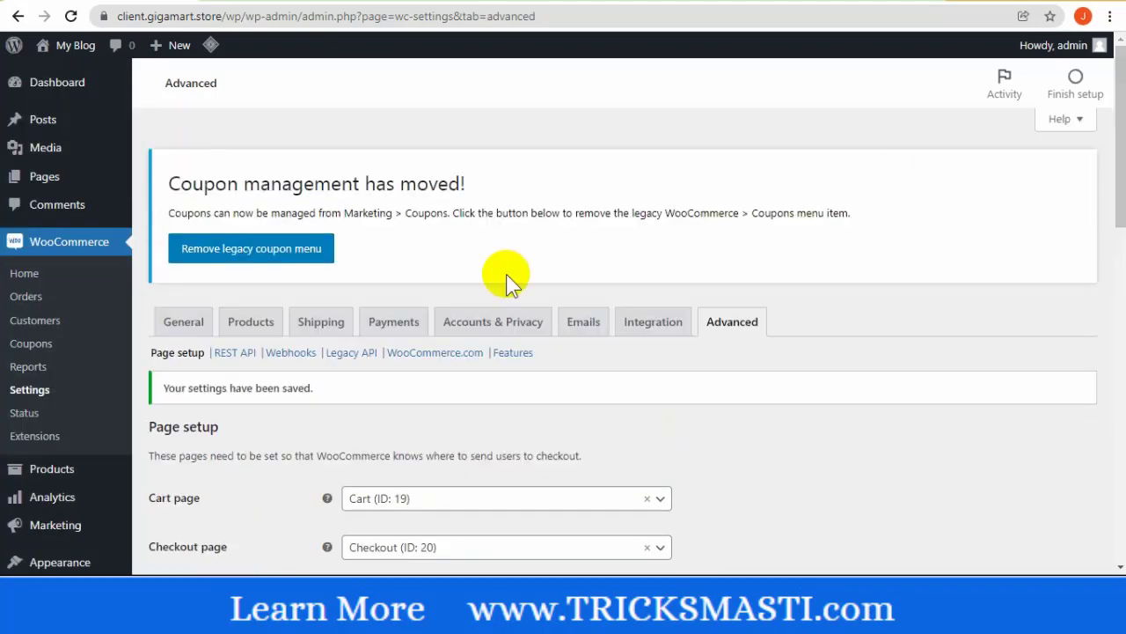
{"action": "left_click", "coordinate": [396, 324]}
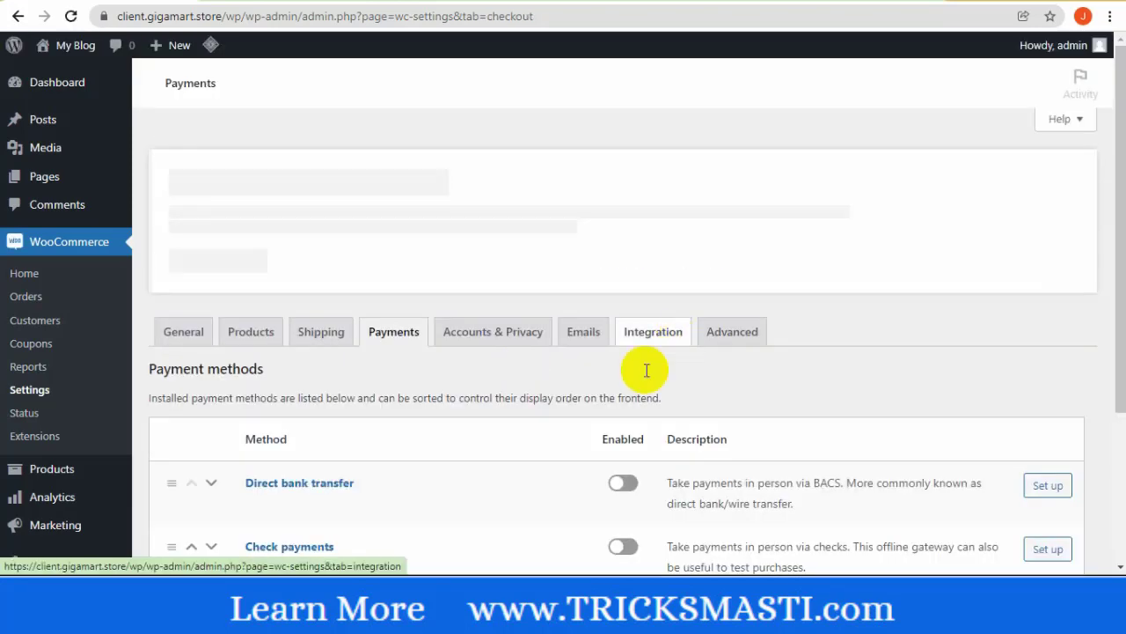
{"action": "left_click_drag", "start_coordinate": [1119, 176], "coordinate": [1121, 235]}
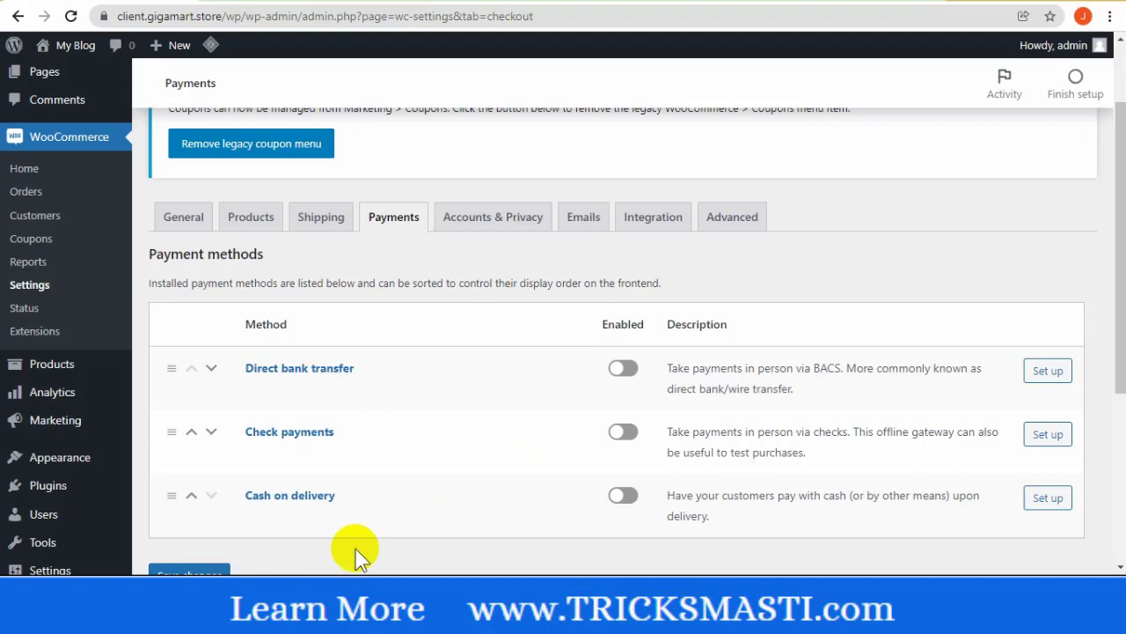
{"action": "scroll", "coordinate": [356, 552], "scroll_direction": "down", "scroll_amount": 1}
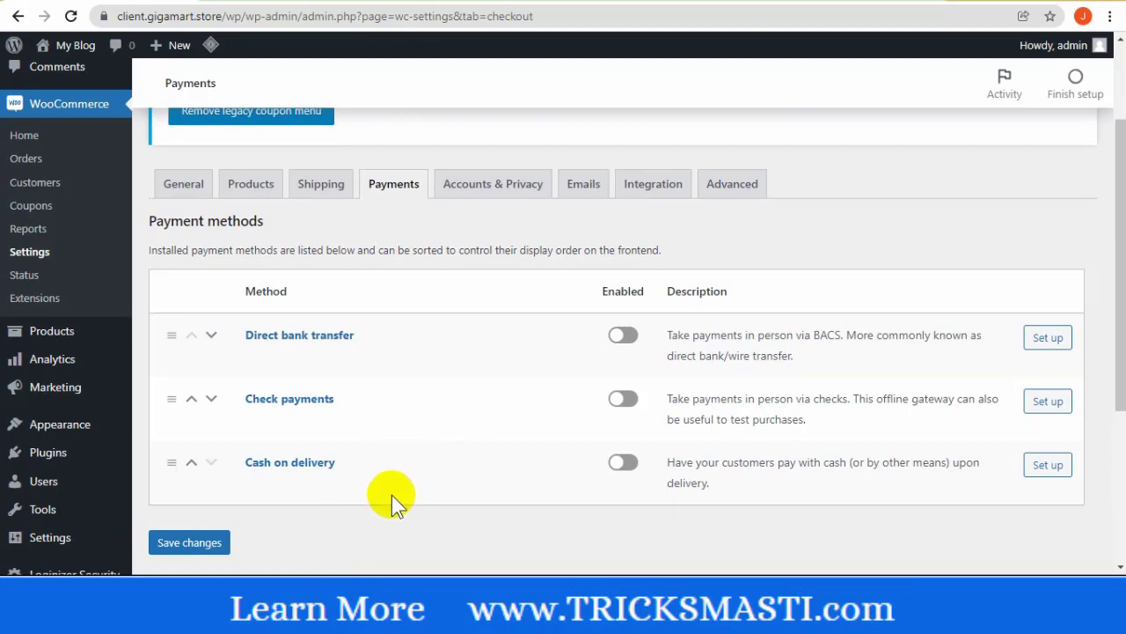
{"action": "left_click", "coordinate": [622, 466]}
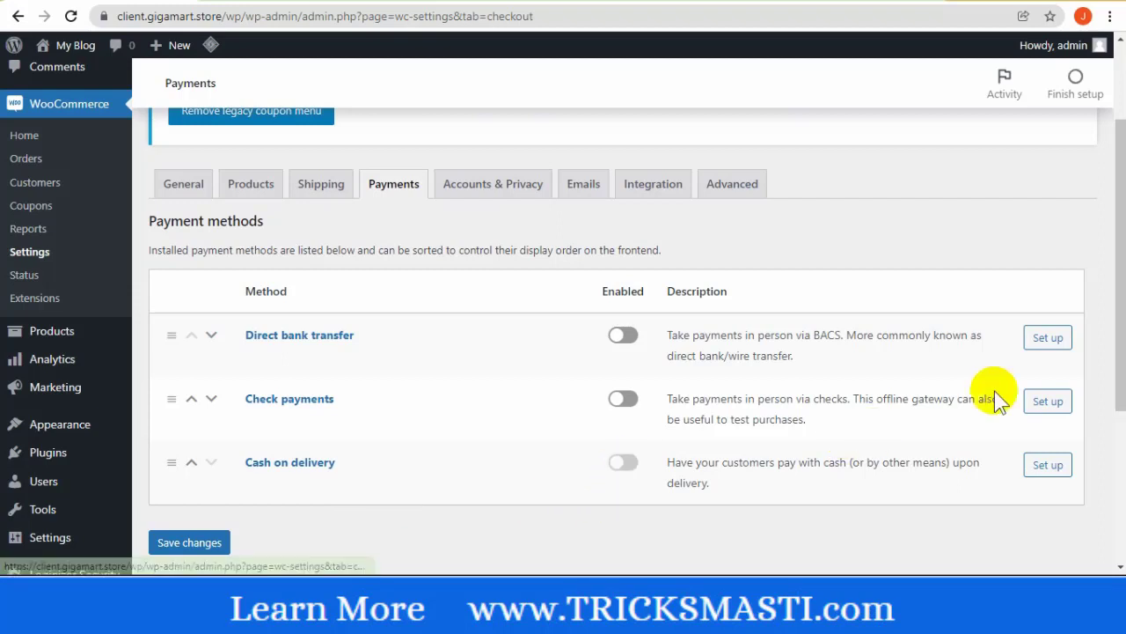
{"action": "scroll", "coordinate": [1106, 374], "scroll_direction": "down", "scroll_amount": 1}
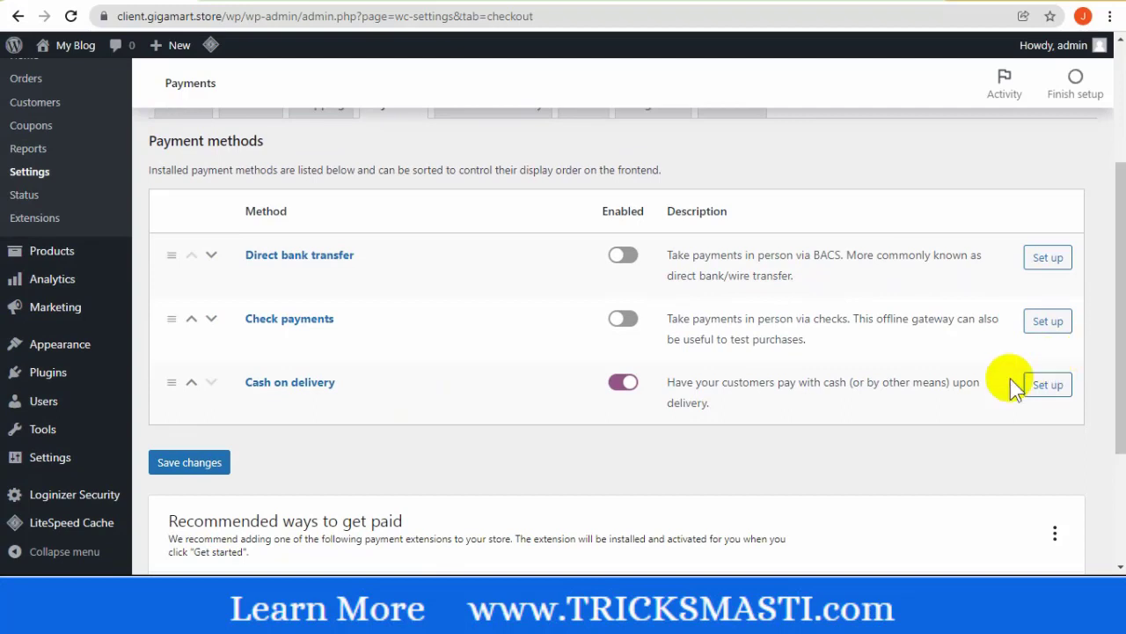
{"action": "left_click", "coordinate": [161, 473]}
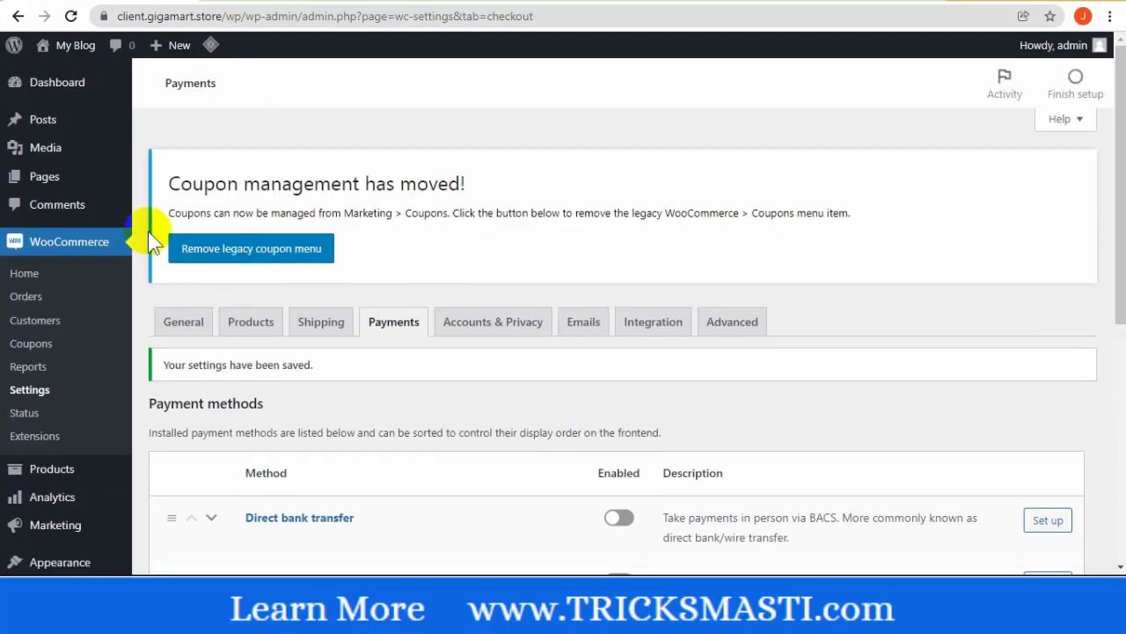
{"action": "mouse_move", "coordinate": [1121, 183]}
{"action": "left_mouse_down"}
{"action": "mouse_move", "coordinate": [1109, 308]}
{"action": "mouse_move", "coordinate": [1118, 184]}
{"action": "left_mouse_up"}
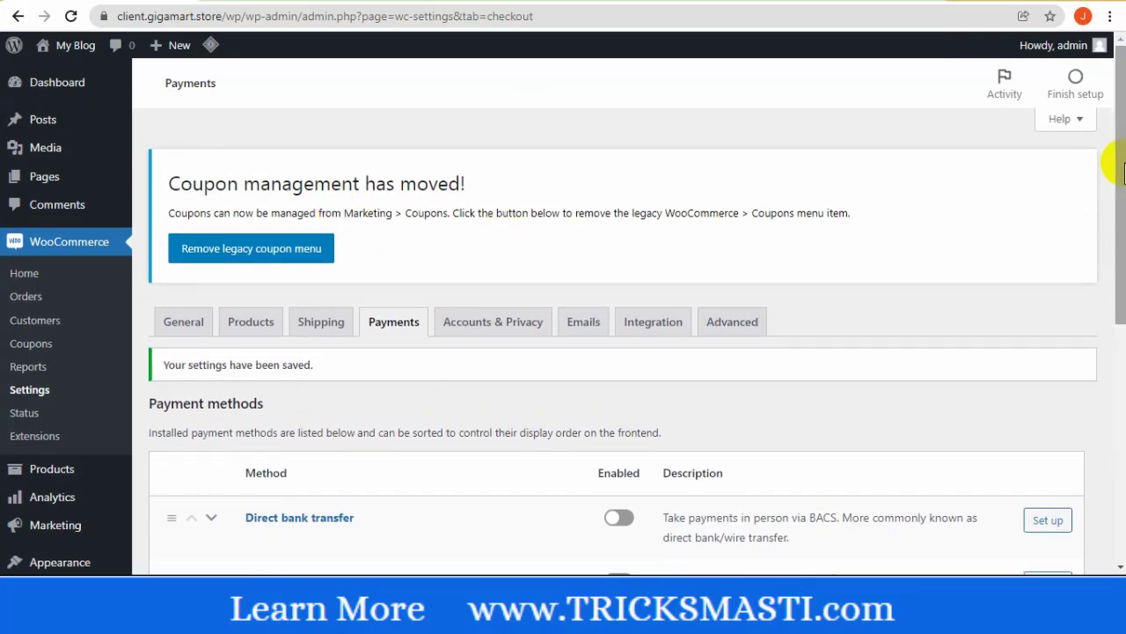
{"action": "left_click_drag", "start_coordinate": [1119, 169], "coordinate": [1121, 212]}
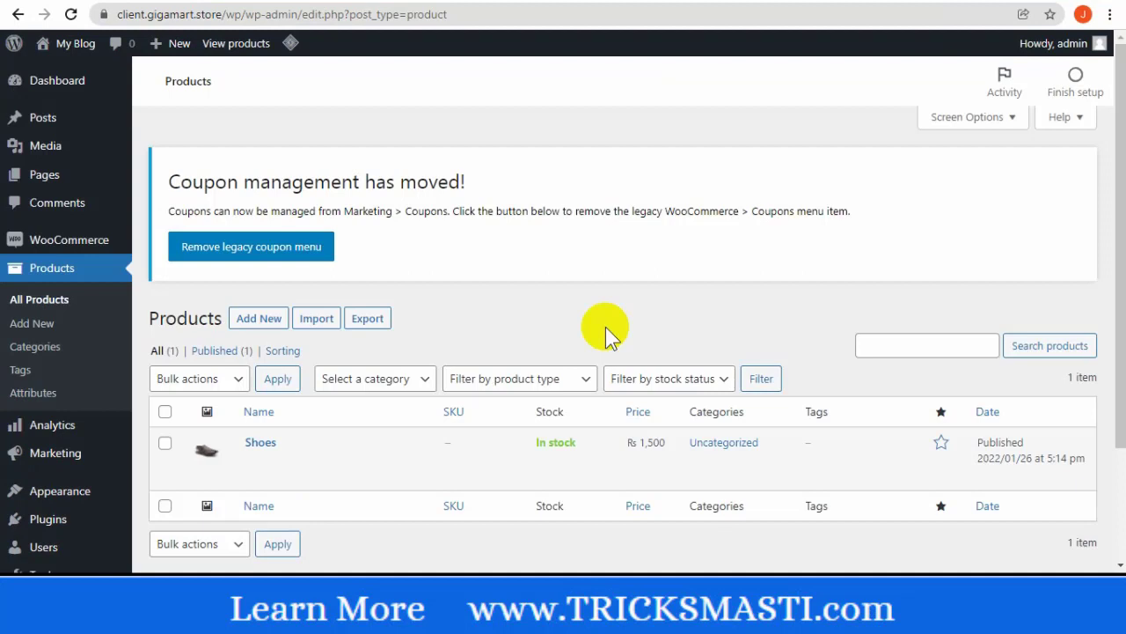
View the Shoes product on the storefront from the products list, and go to the Shop page
{"action": "mouse_move", "coordinate": [339, 459]}
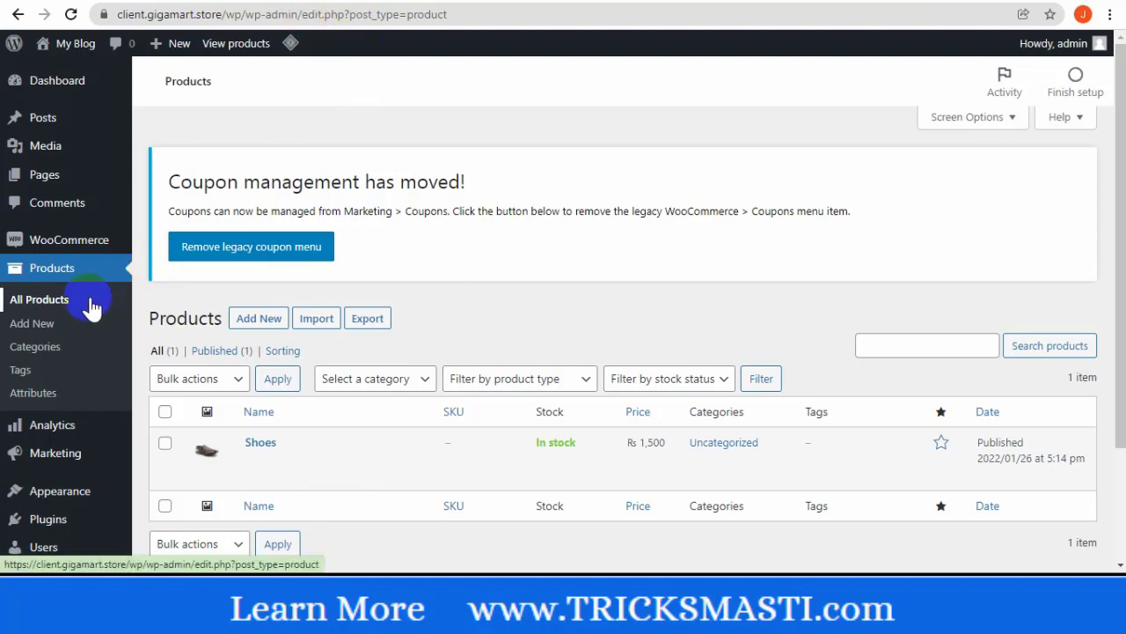
{"action": "mouse_move", "coordinate": [289, 465]}
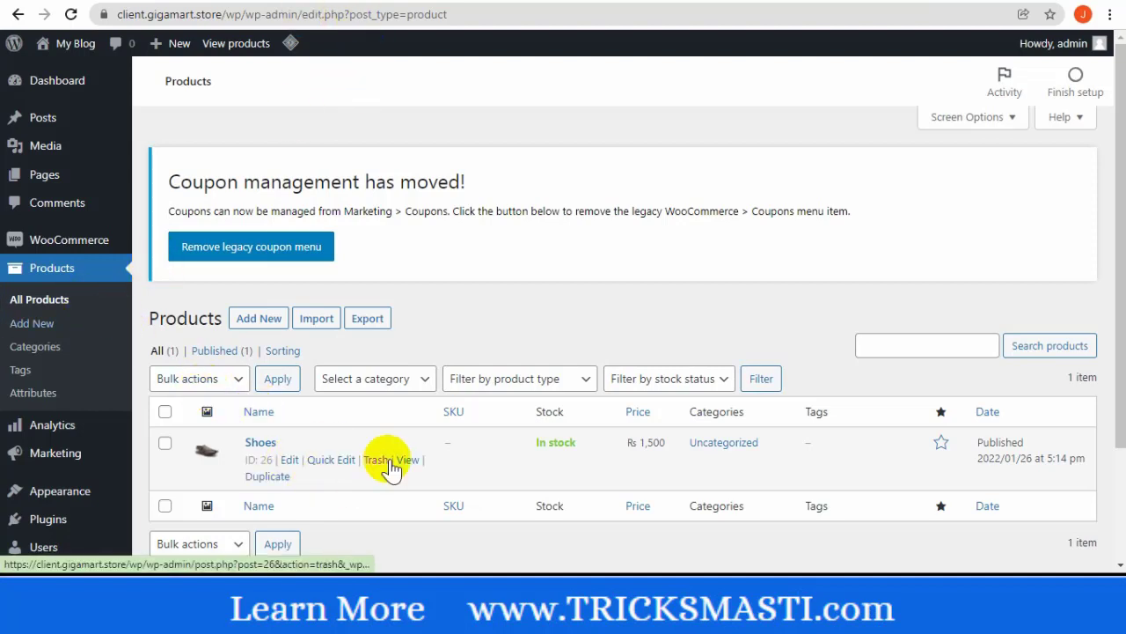
{"action": "left_click", "coordinate": [417, 463]}
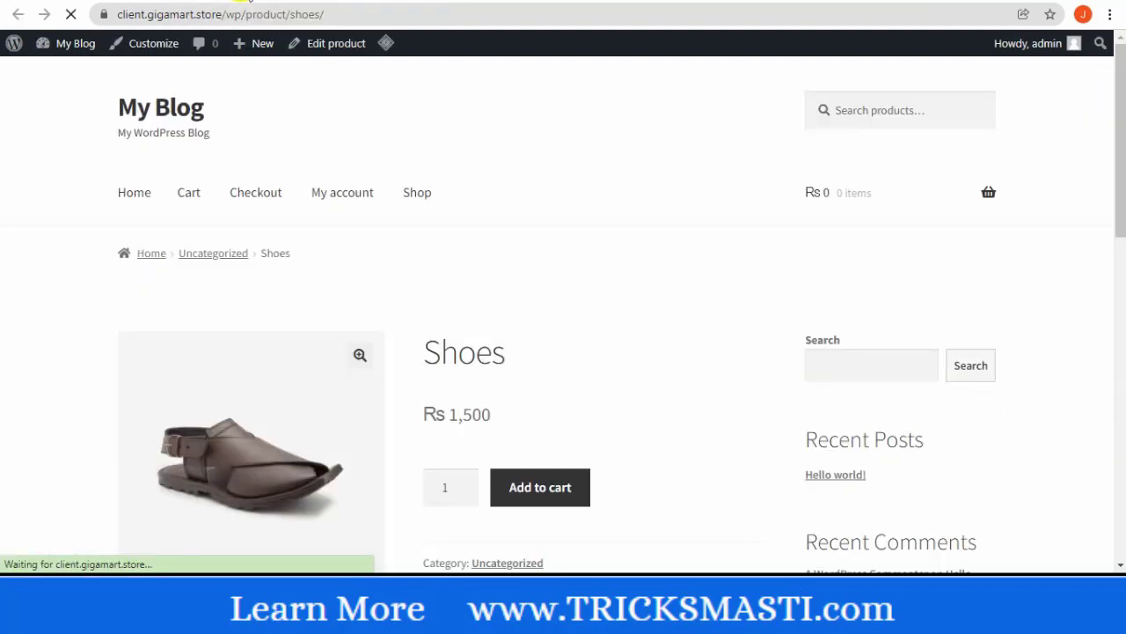
{"action": "left_click", "coordinate": [417, 195]}
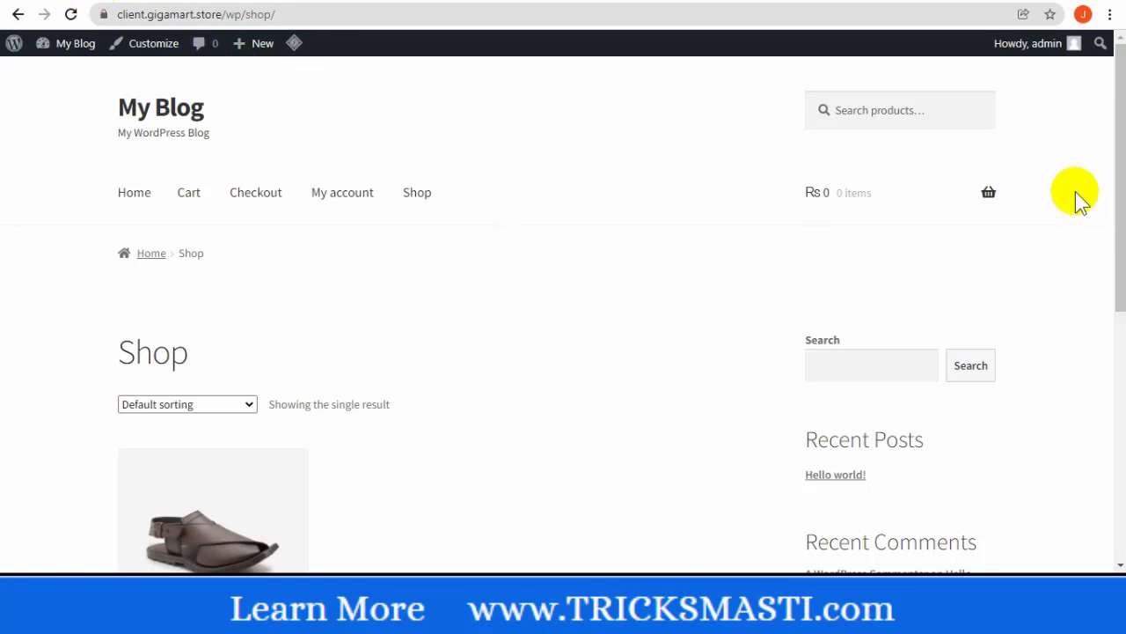
{"action": "left_click_drag", "start_coordinate": [1114, 188], "coordinate": [1112, 284]}
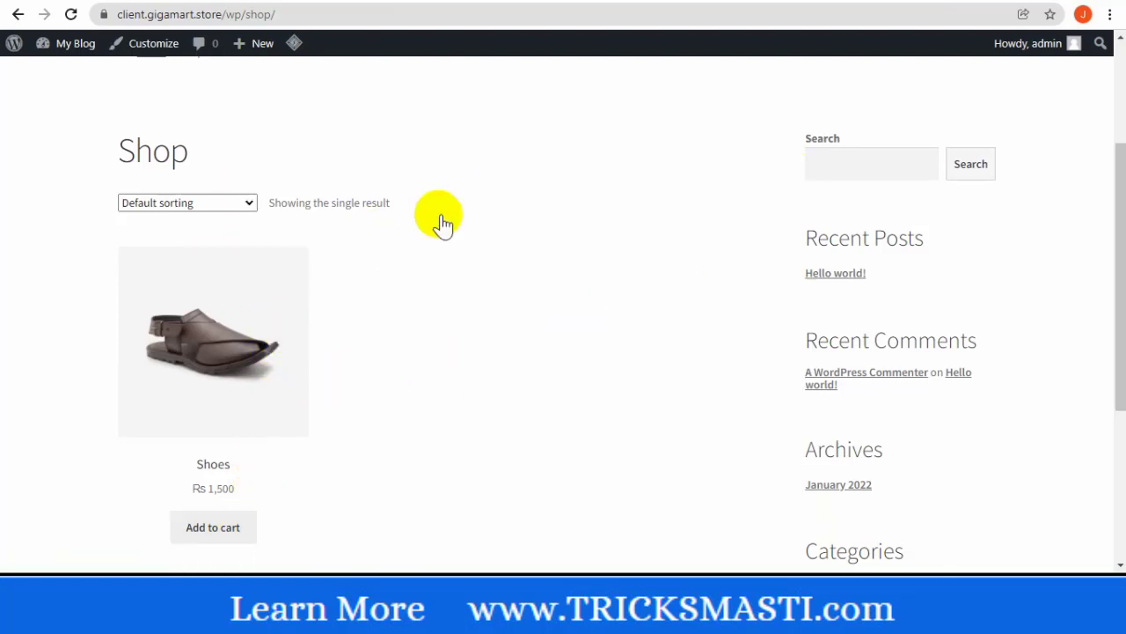
Add the Shoes product to the cart from the Shop page and proceed to checkout from the cart summary
{"action": "left_click", "coordinate": [182, 541]}
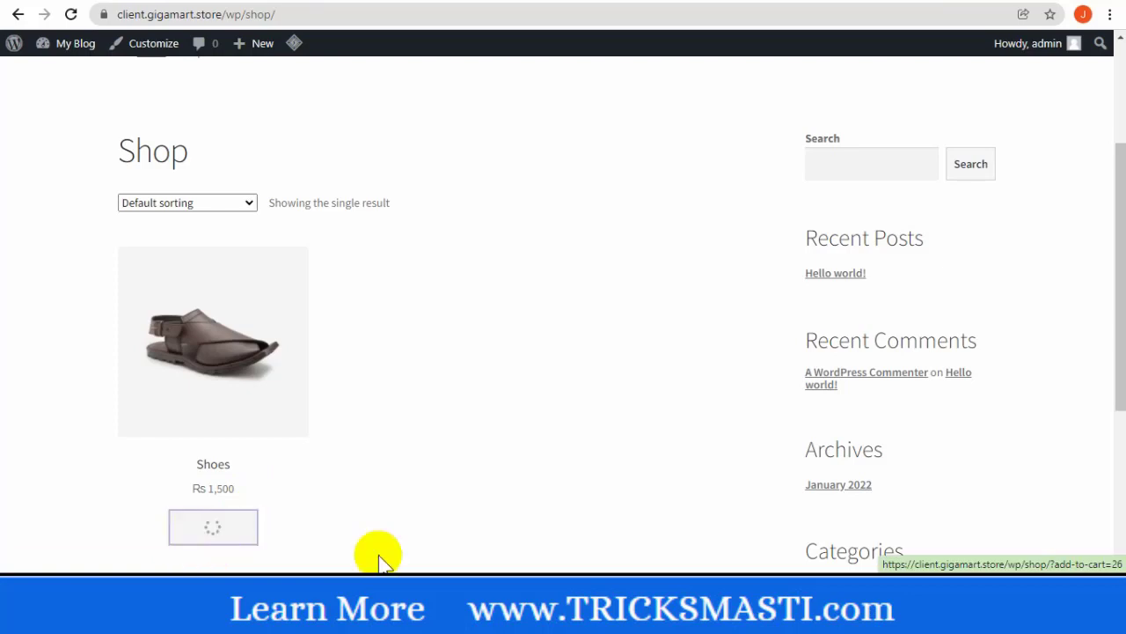
{"action": "left_click_drag", "start_coordinate": [1106, 354], "coordinate": [1106, 256]}
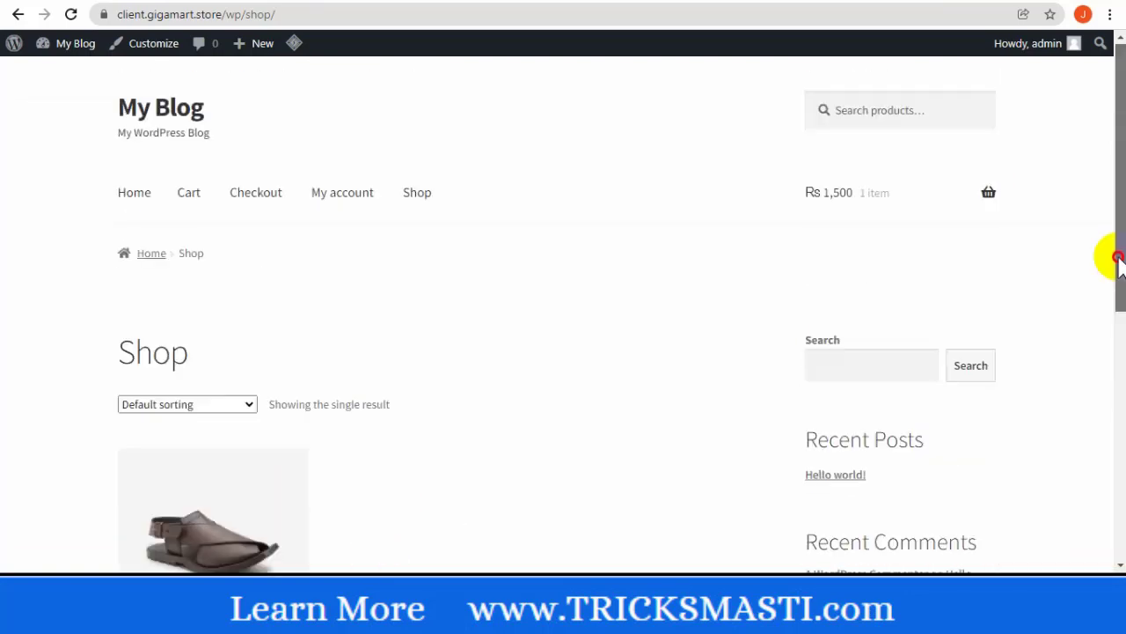
{"action": "mouse_move", "coordinate": [883, 218]}
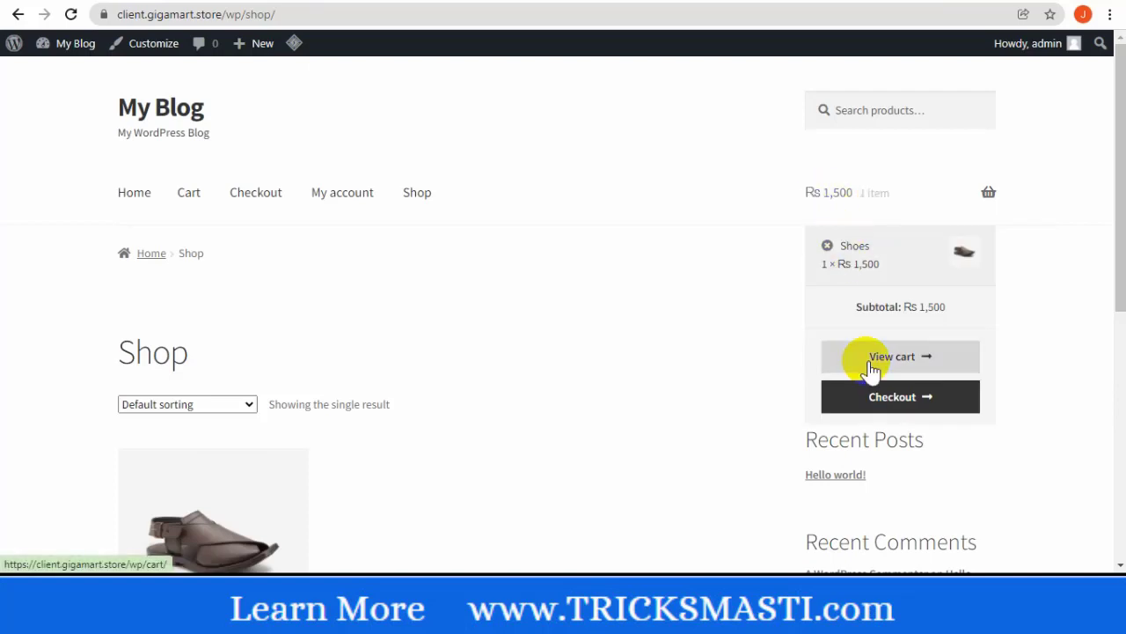
{"action": "left_click", "coordinate": [850, 403]}
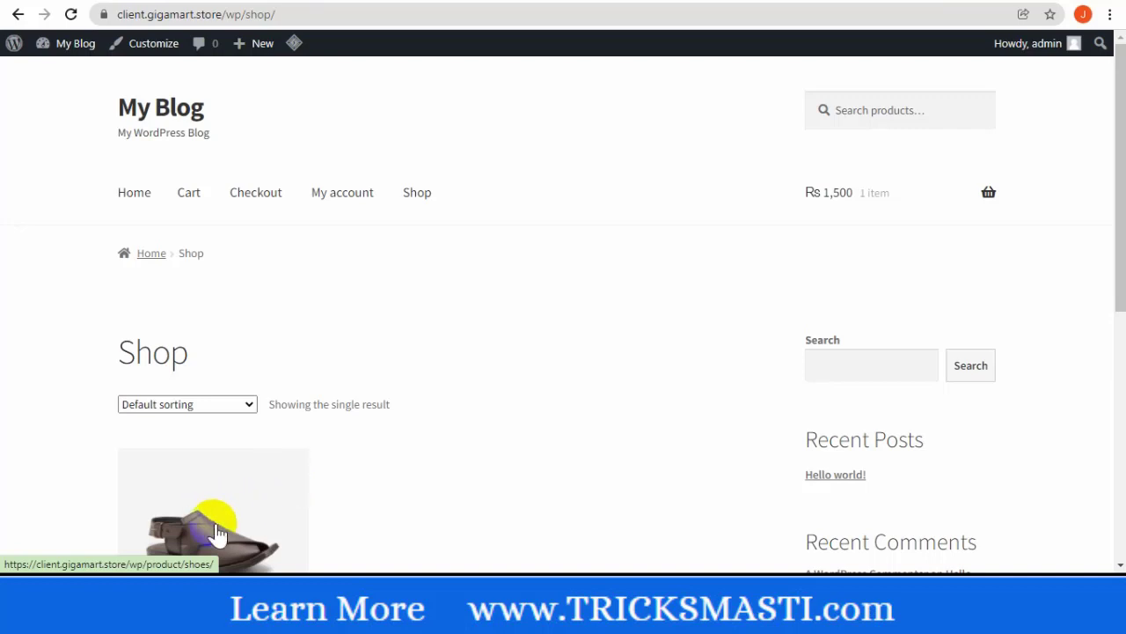
{"action": "mouse_move", "coordinate": [850, 194]}
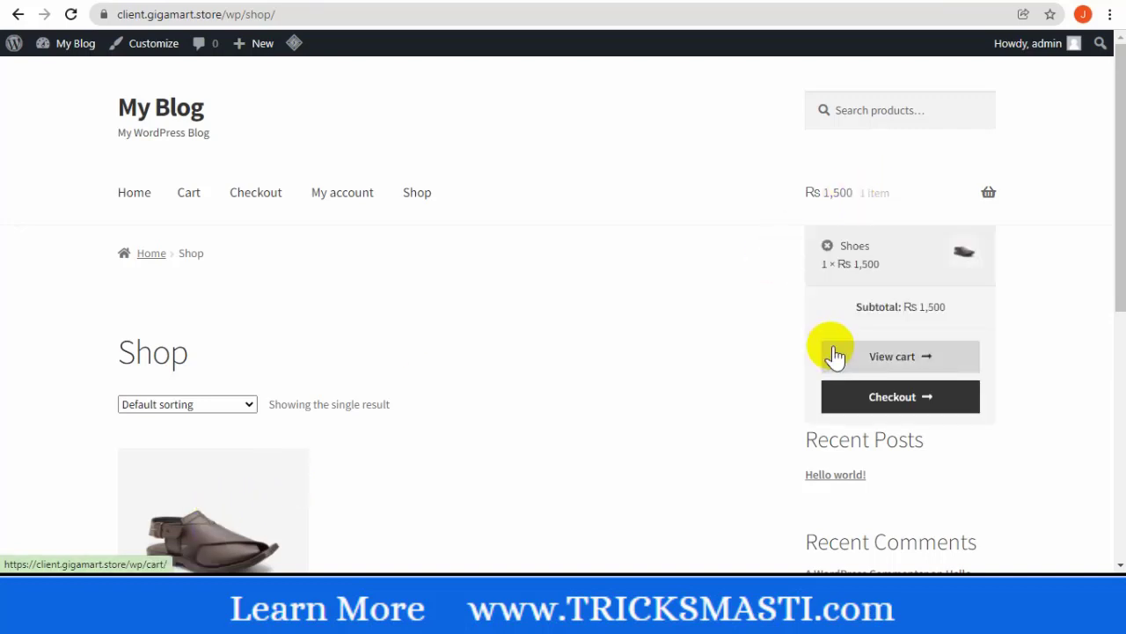
{"action": "left_click", "coordinate": [843, 394]}
{"action": "left_click", "coordinate": [830, 403]}
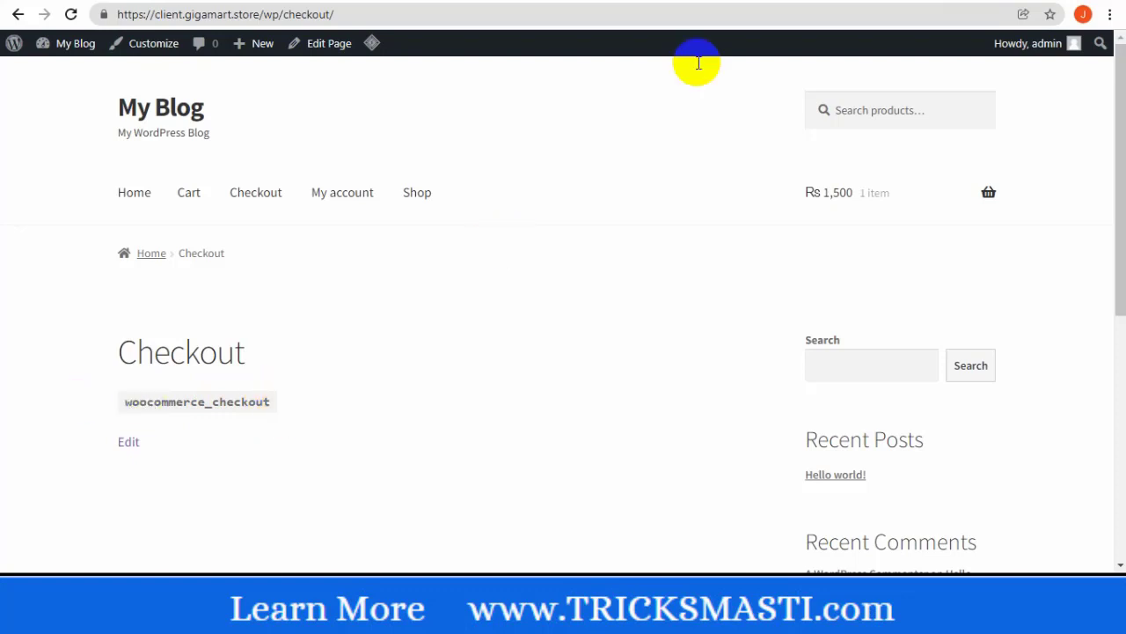
Switch to the WooCommerce shortcodes documentation and copy the [woocommerce_checkout] shortcode with its square brackets
{"action": "left_click", "coordinate": [709, 1]}
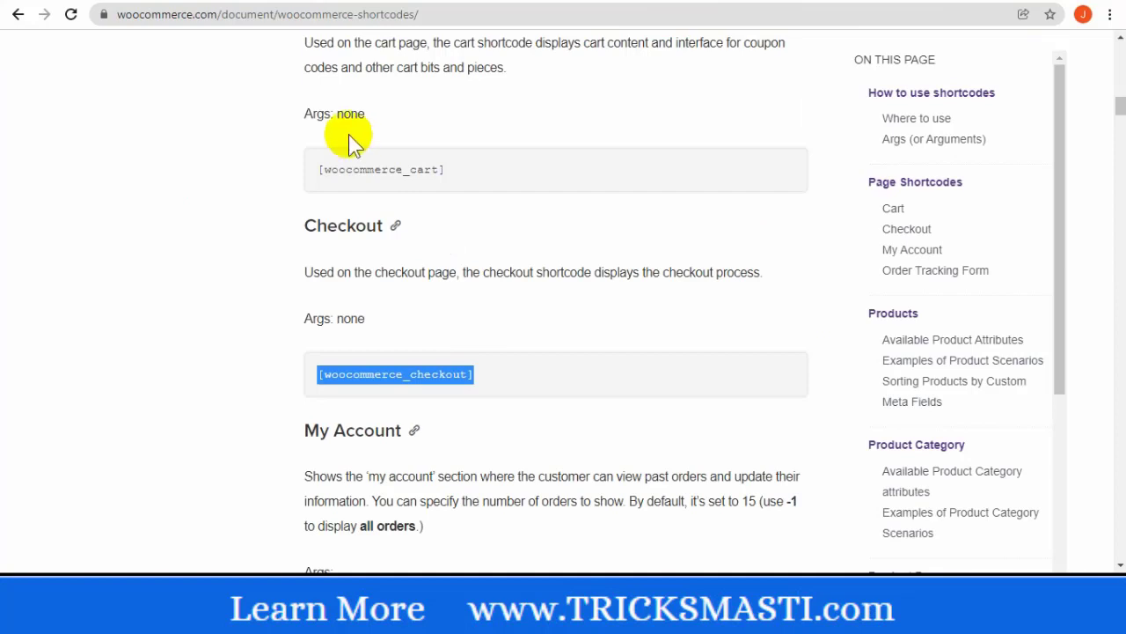
{"action": "left_click", "coordinate": [318, 376]}
{"action": "left_click_drag", "start_coordinate": [484, 374], "coordinate": [289, 375]}
{"action": "left_click", "coordinate": [471, 376]}
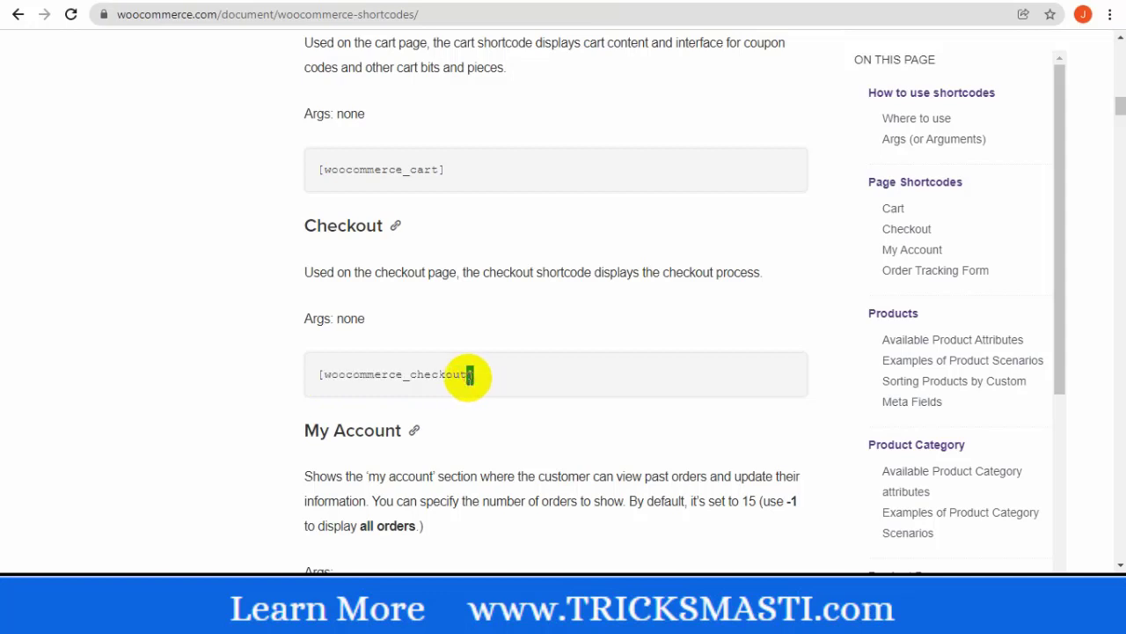
{"action": "left_click_drag", "start_coordinate": [467, 372], "coordinate": [284, 384]}
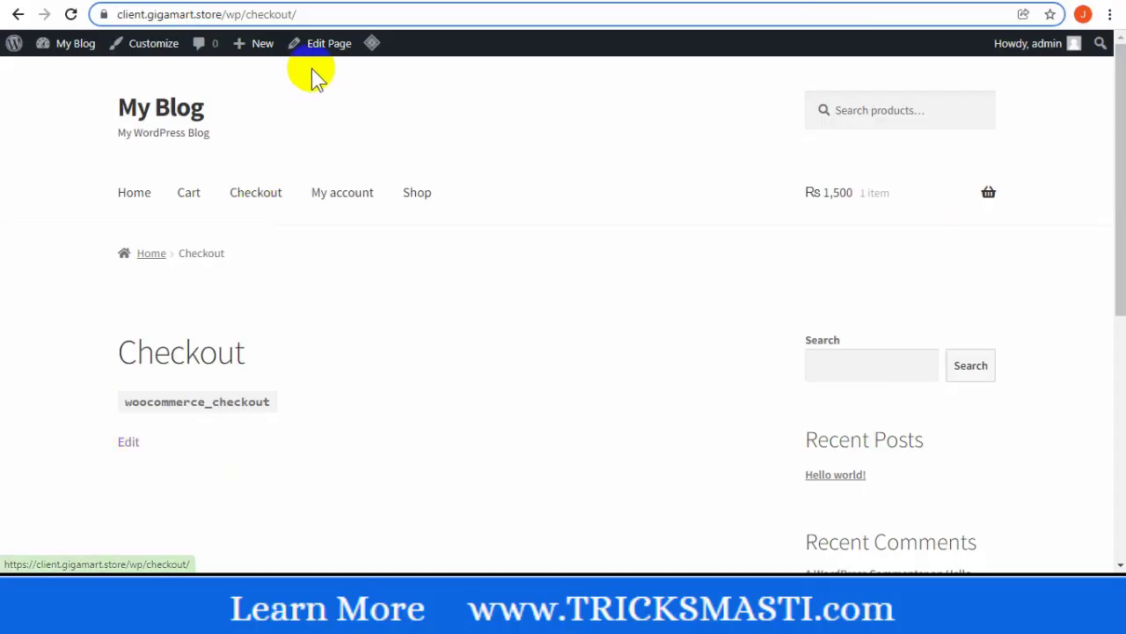
Edit the Checkout page so it contains the [woocommerce_checkout] shortcode, update it and reload the storefront checkout page
{"action": "left_click", "coordinate": [312, 46]}
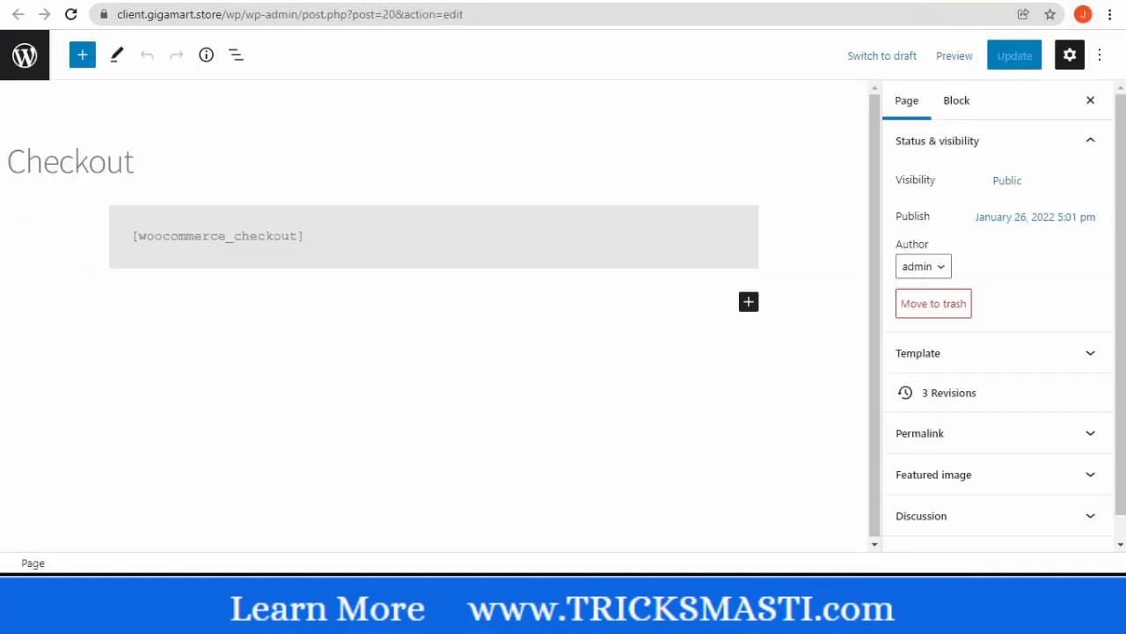
{"action": "left_click", "coordinate": [215, 1]}
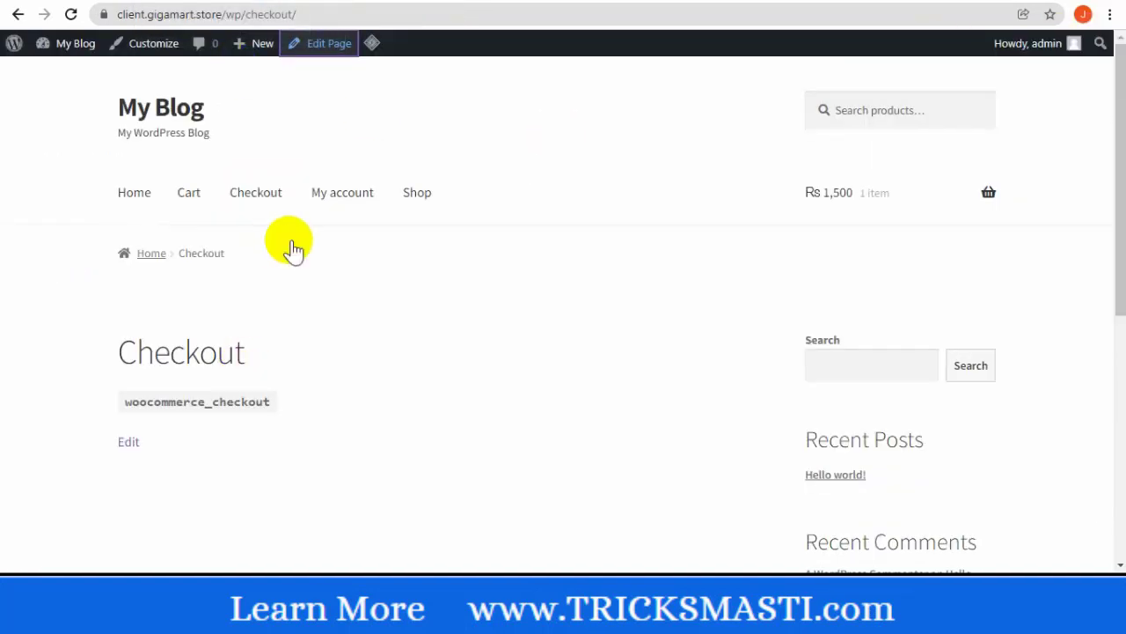
{"action": "key", "text": "F5"}
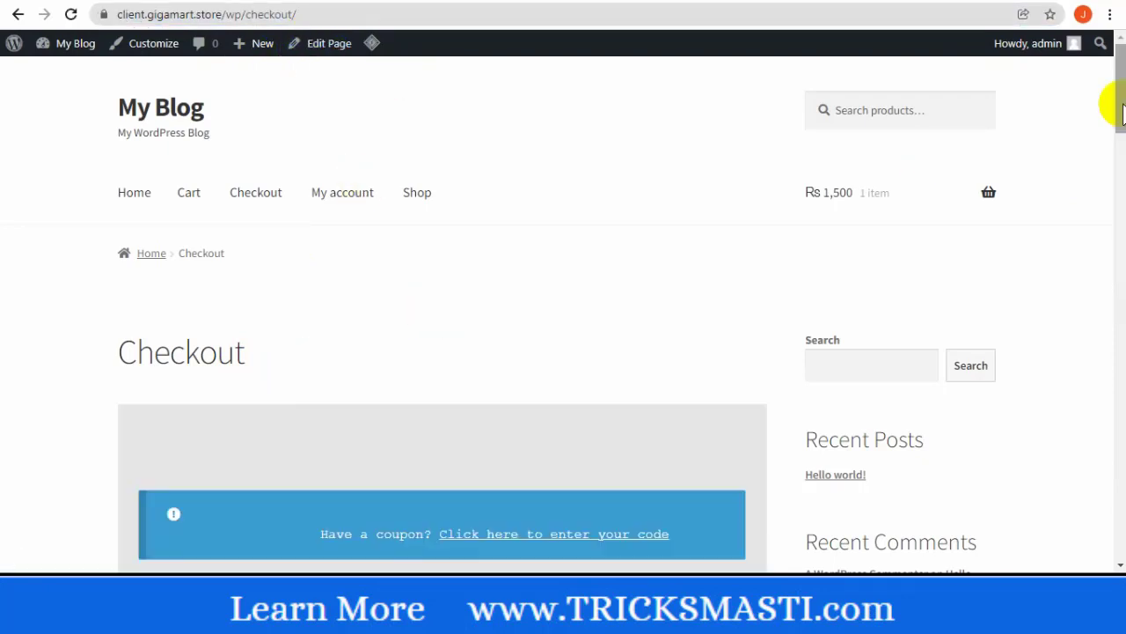
Fill in the customer's billing details on the checkout form and place the order with Cash on delivery
{"action": "scroll", "coordinate": [1123, 112], "scroll_direction": "down", "scroll_amount": 5}
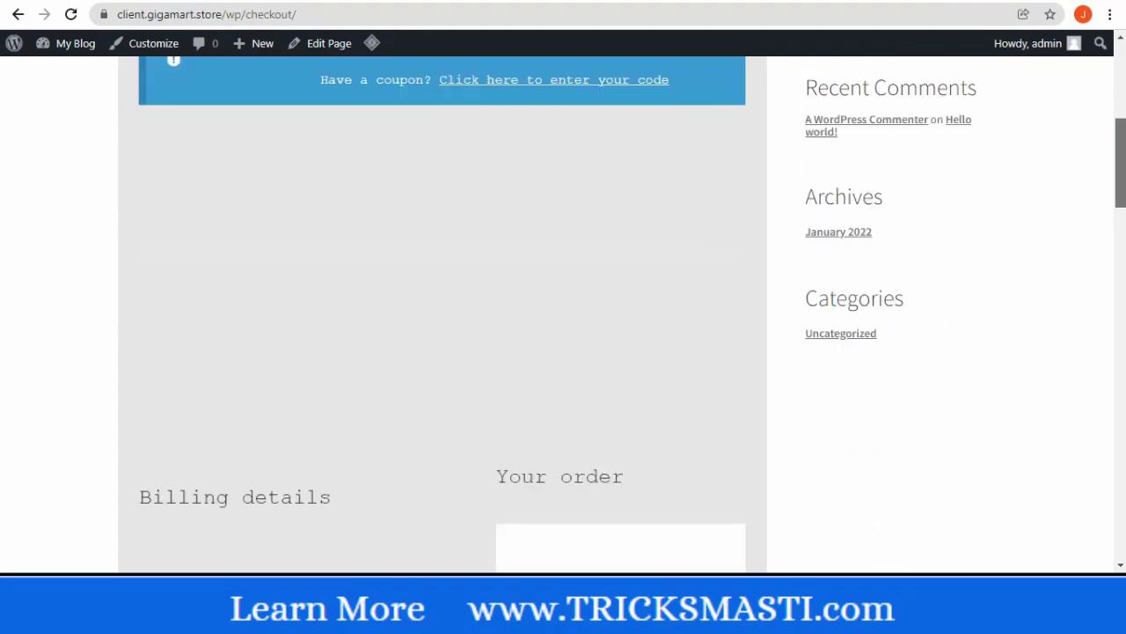
{"action": "scroll", "coordinate": [1123, 132], "scroll_direction": "down", "scroll_amount": 4}
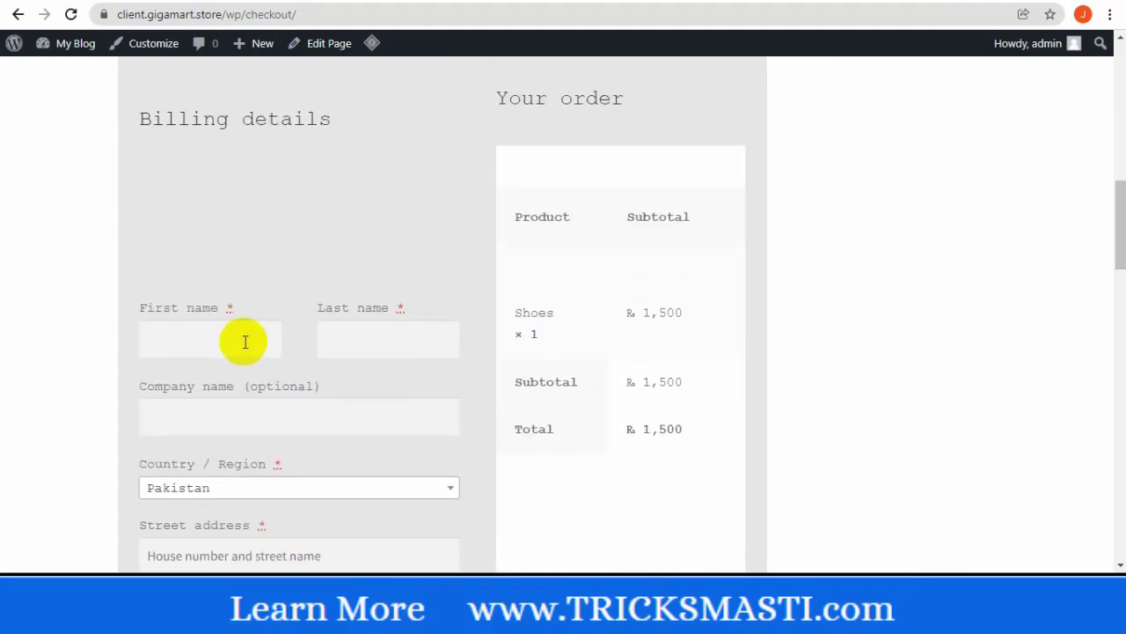
{"action": "mouse_move", "coordinate": [1121, 241]}
{"action": "left_mouse_down"}
{"action": "mouse_move", "coordinate": [1121, 449]}
{"action": "mouse_move", "coordinate": [1120, 208]}
{"action": "mouse_move", "coordinate": [1120, 231]}
{"action": "left_mouse_up"}
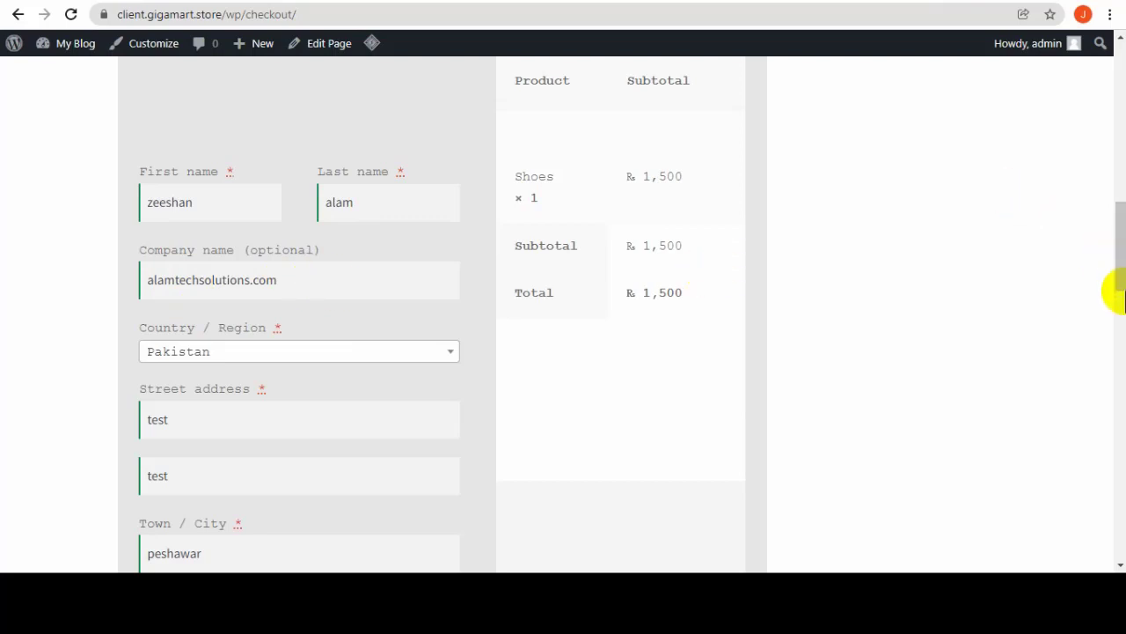
{"action": "scroll", "coordinate": [1117, 286], "scroll_direction": "down", "scroll_amount": 3}
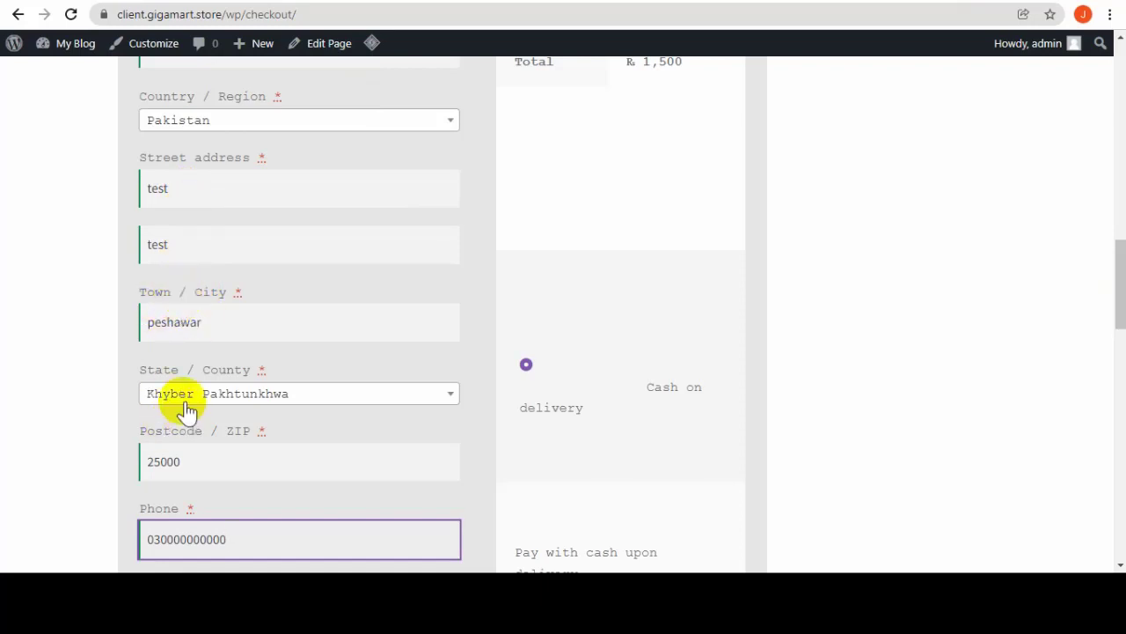
{"action": "left_click_drag", "start_coordinate": [1119, 281], "coordinate": [1117, 327]}
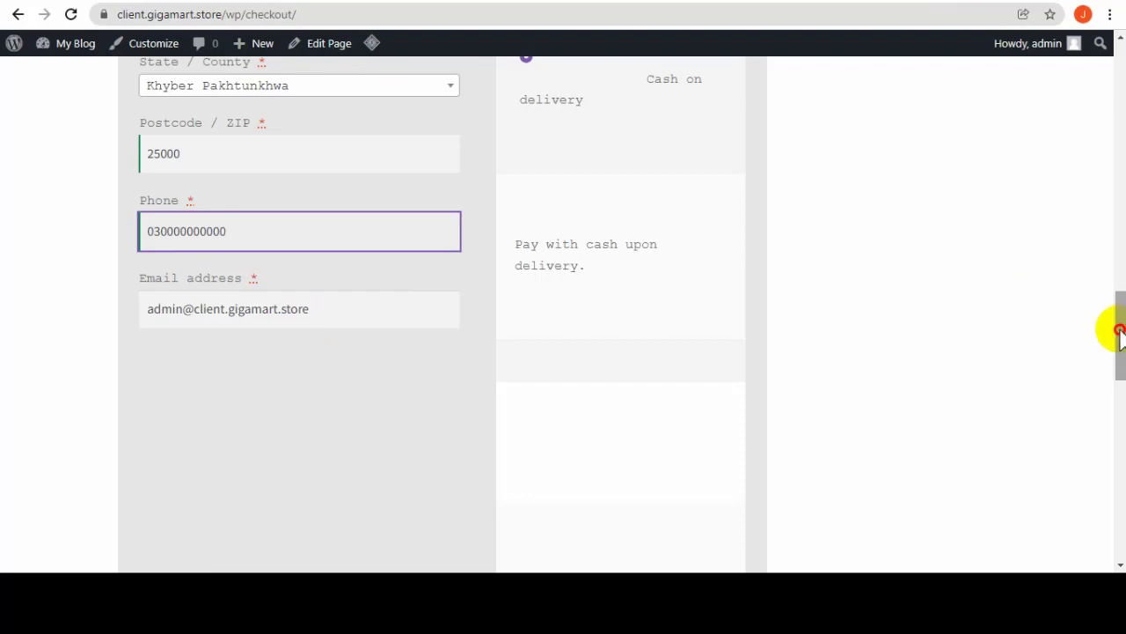
{"action": "left_click_drag", "start_coordinate": [1119, 333], "coordinate": [1118, 435]}
{"action": "left_click", "coordinate": [575, 378]}
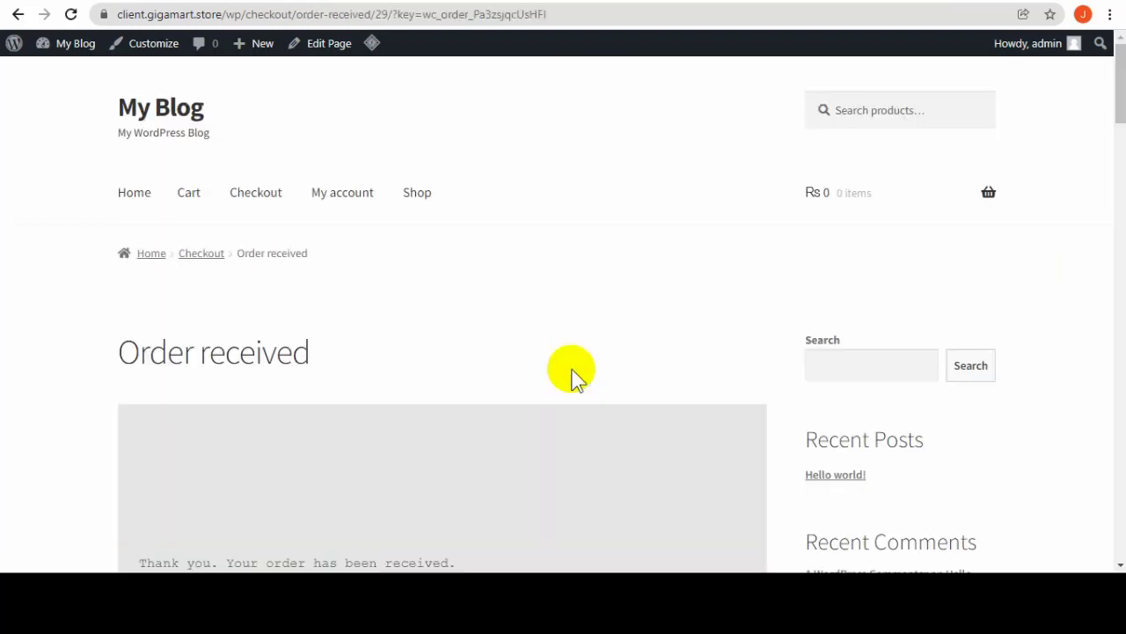
Open the WooCommerce orders list, select the new order and examine the bulk actions for changing its status
{"action": "left_click_drag", "start_coordinate": [1120, 97], "coordinate": [1122, 126]}
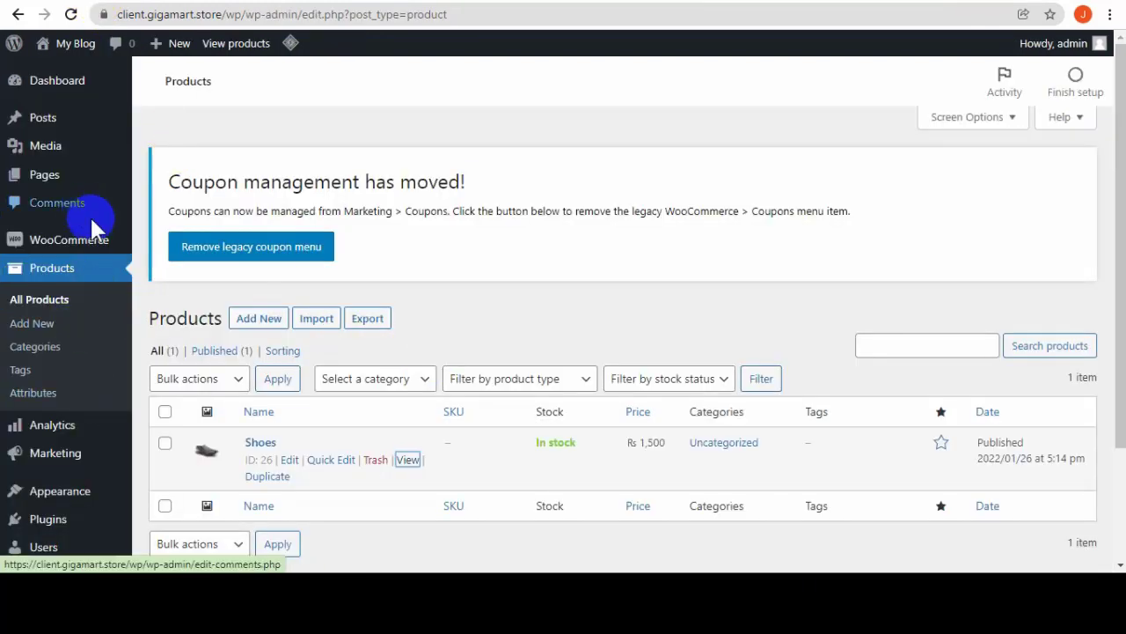
{"action": "mouse_move", "coordinate": [94, 234]}
{"action": "left_click", "coordinate": [218, 322]}
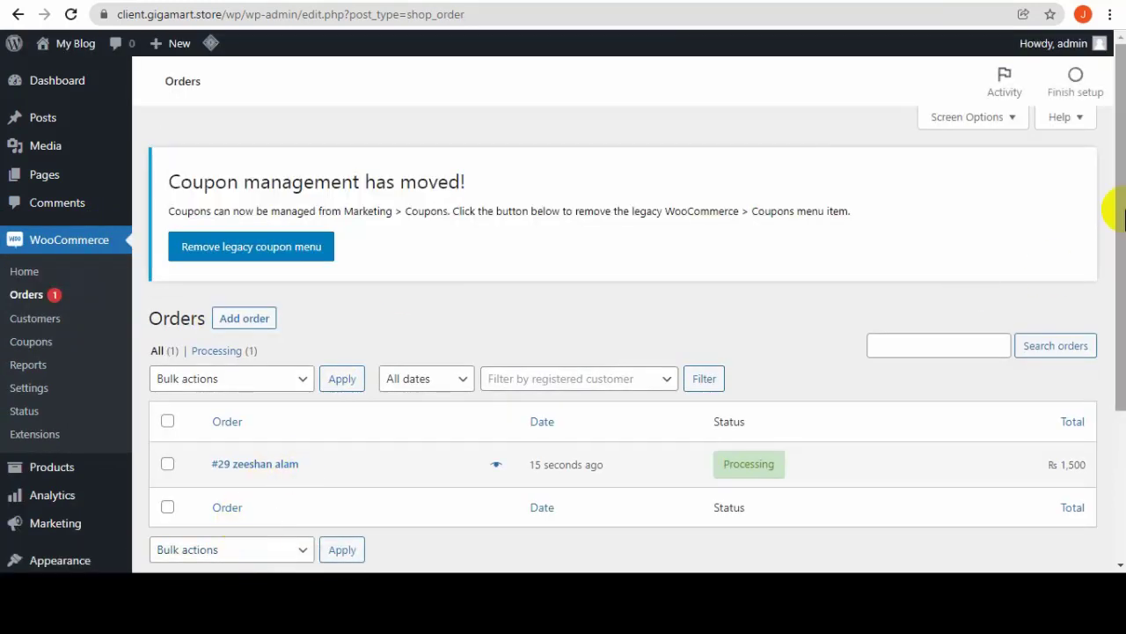
{"action": "scroll", "coordinate": [1117, 228], "scroll_direction": "down", "scroll_amount": 1}
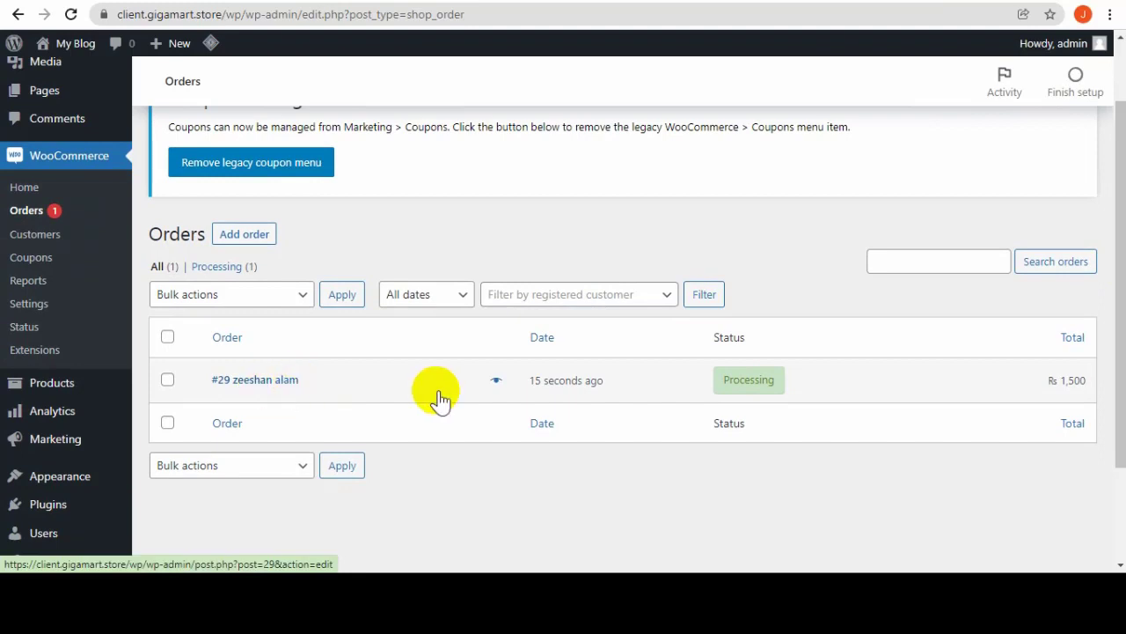
{"action": "left_click", "coordinate": [291, 298]}
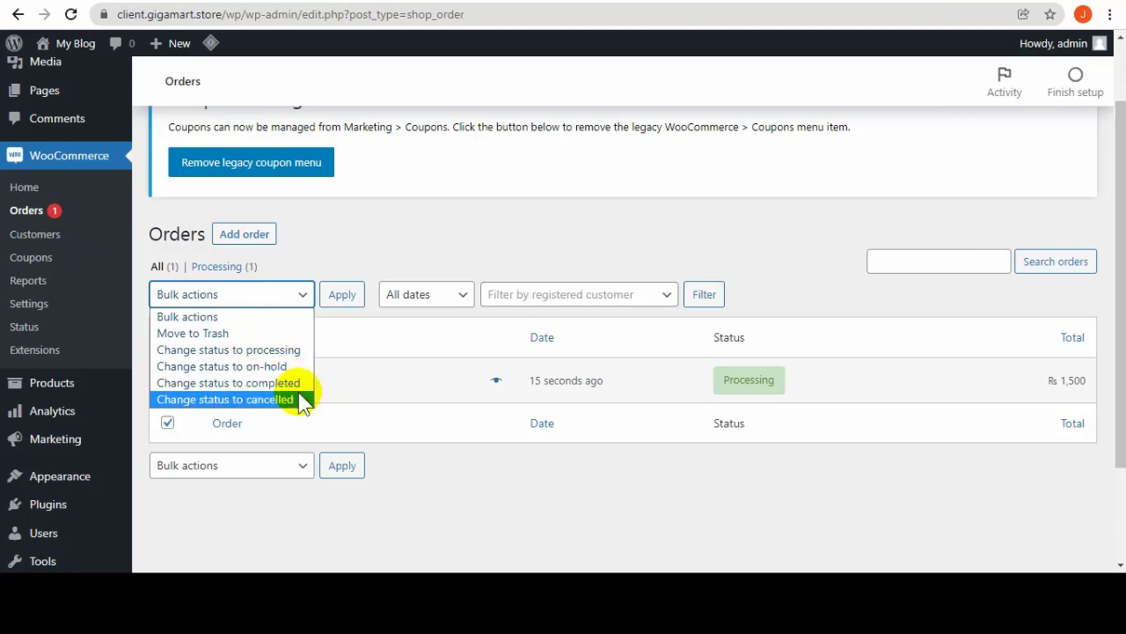
{"action": "left_click", "coordinate": [299, 303]}
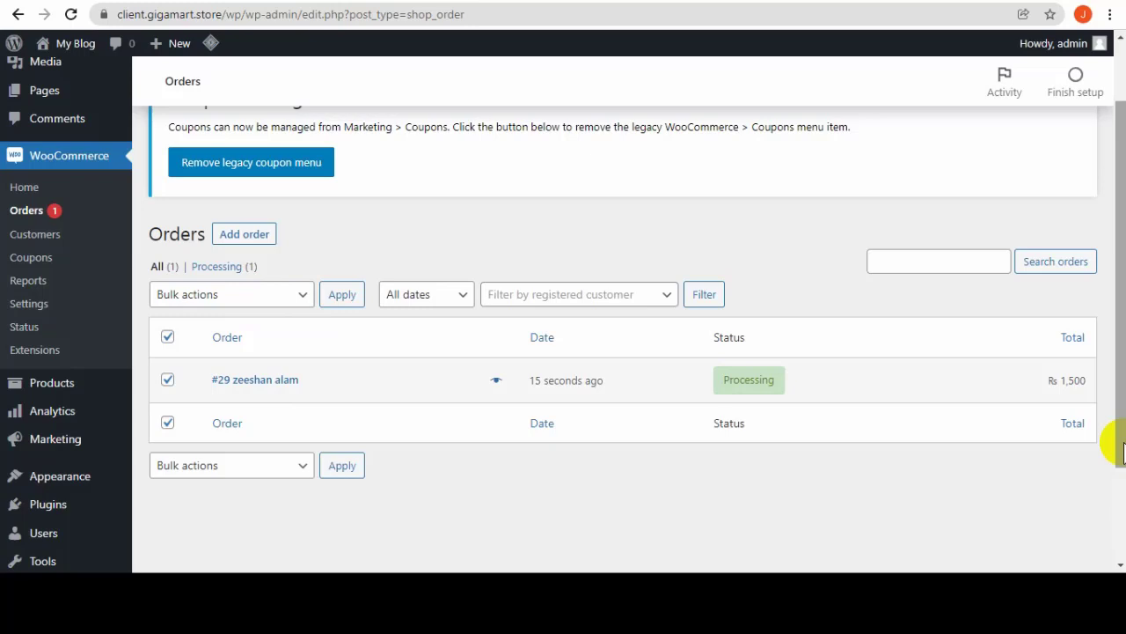
Review the order confirmation page against the orders list and highlight the Order received heading
{"action": "left_click", "coordinate": [231, 1]}
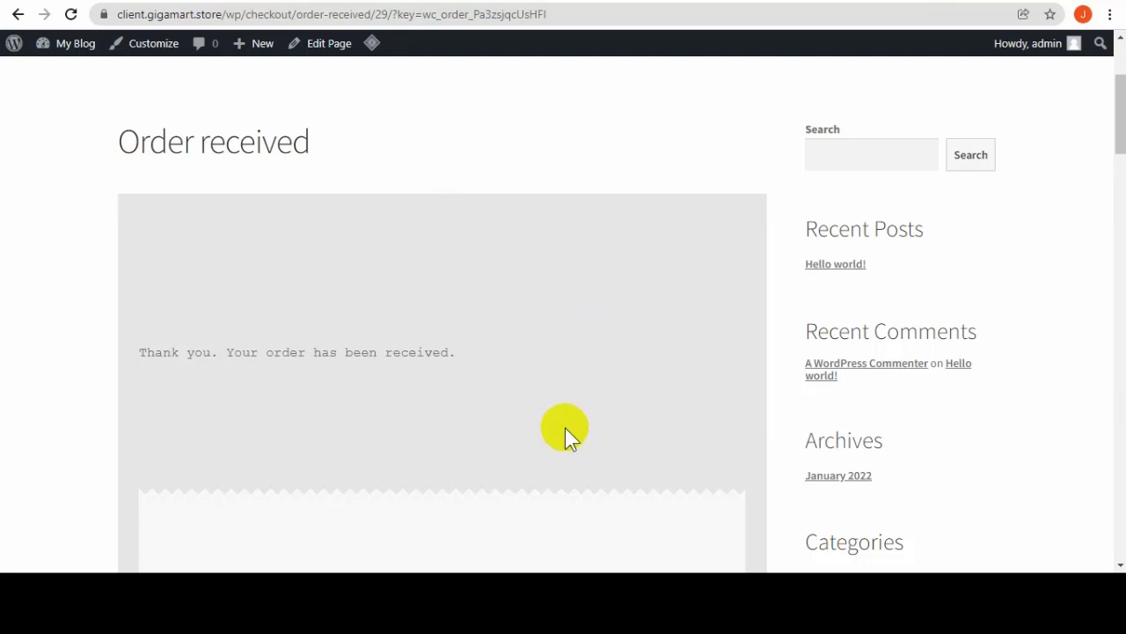
{"action": "left_click", "coordinate": [70, 1]}
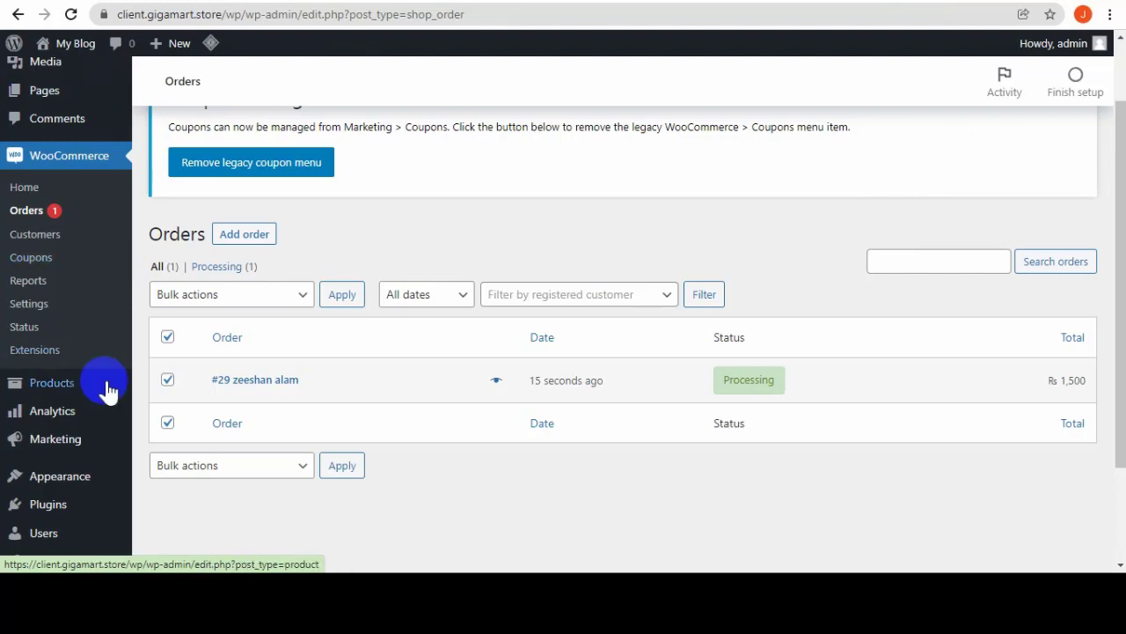
{"action": "left_click", "coordinate": [271, 1]}
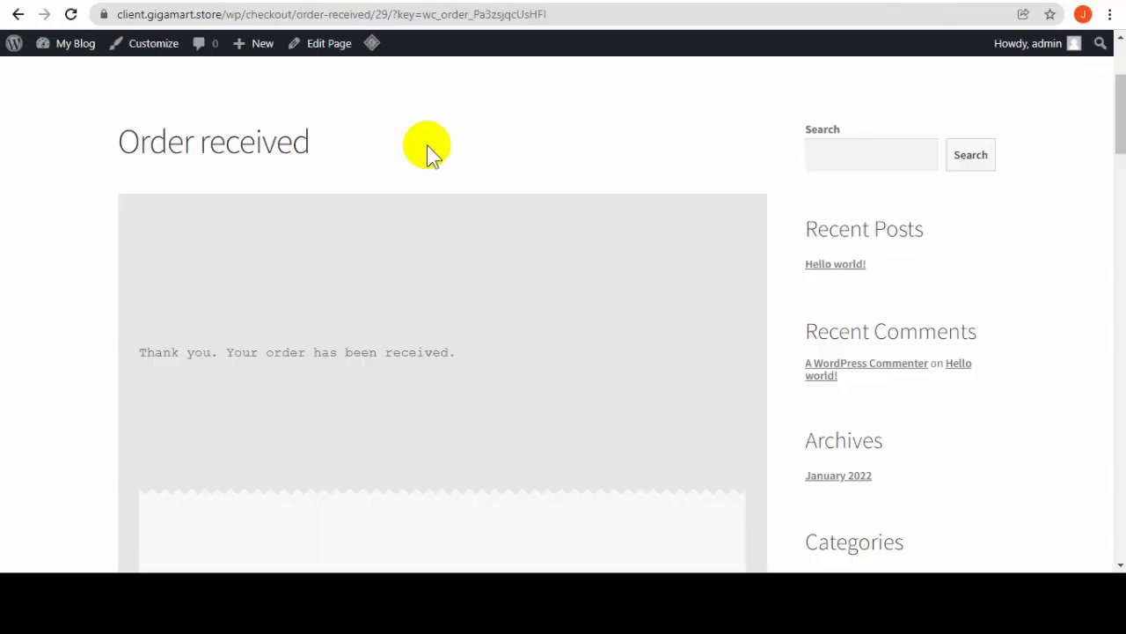
{"action": "scroll", "coordinate": [1116, 163], "scroll_direction": "up", "scroll_amount": 2}
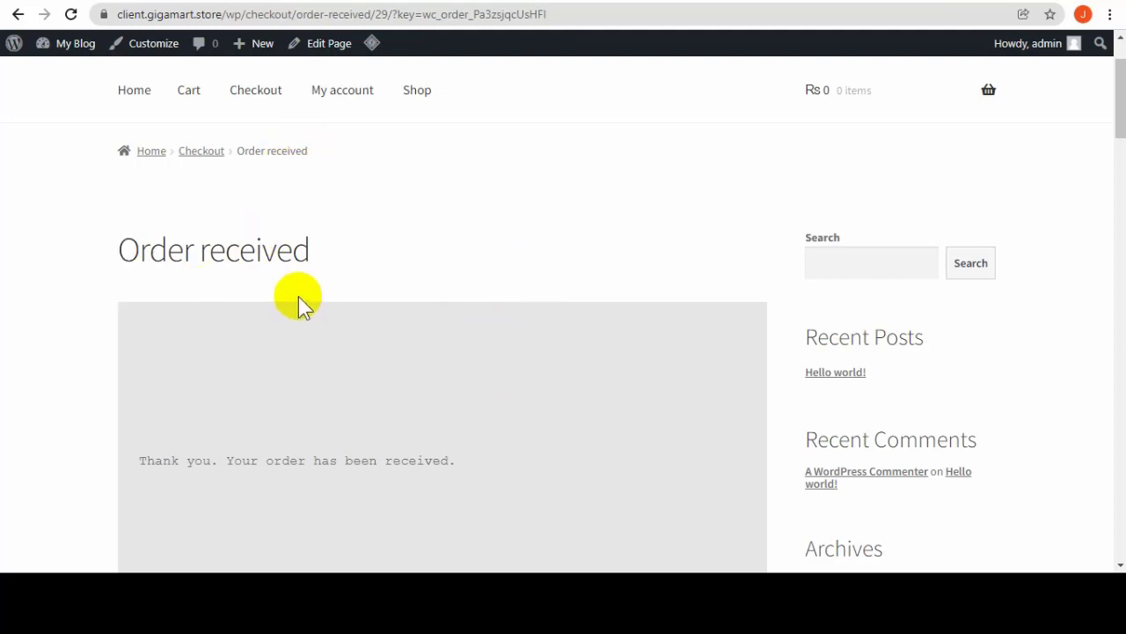
{"action": "left_click_drag", "start_coordinate": [310, 257], "coordinate": [123, 240]}
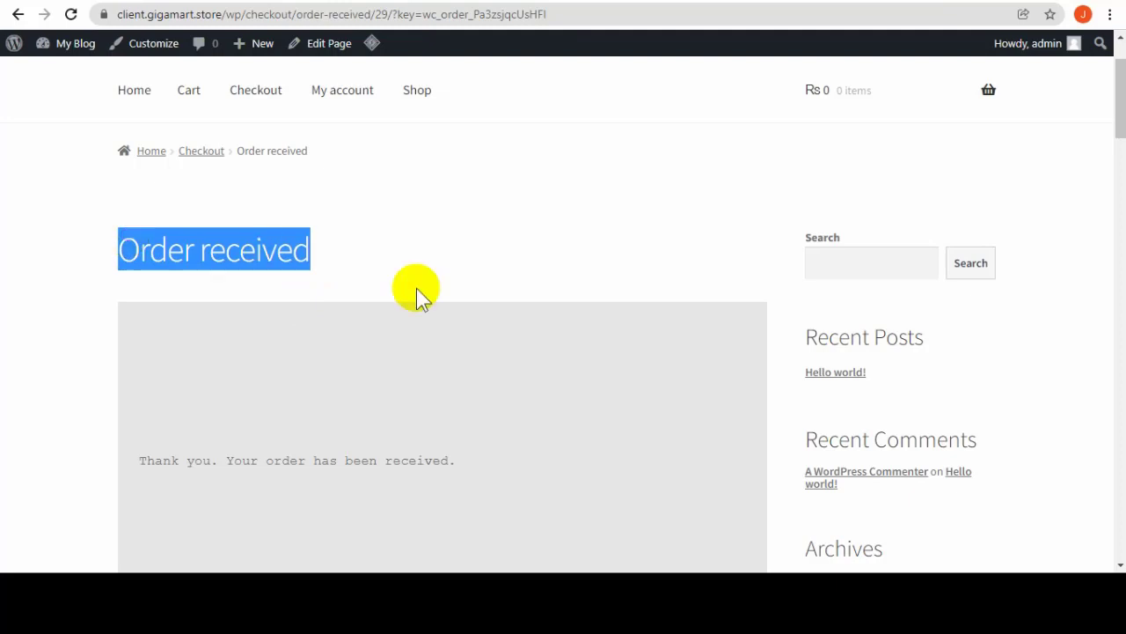
{"action": "left_click", "coordinate": [326, 264]}
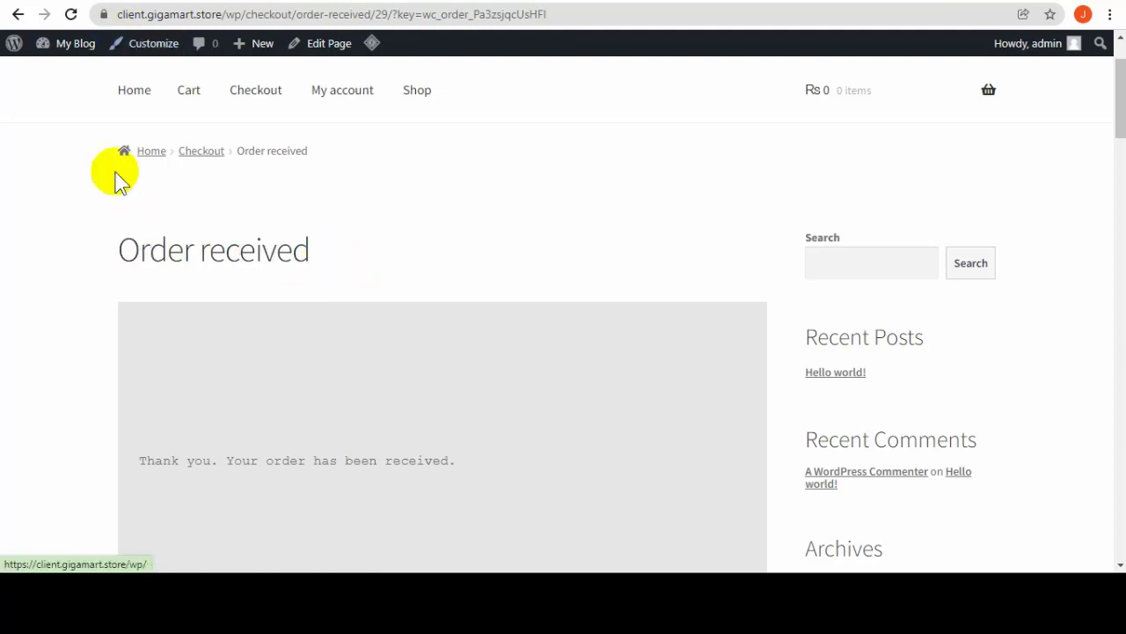
{"action": "left_click_drag", "start_coordinate": [322, 264], "coordinate": [118, 251]}
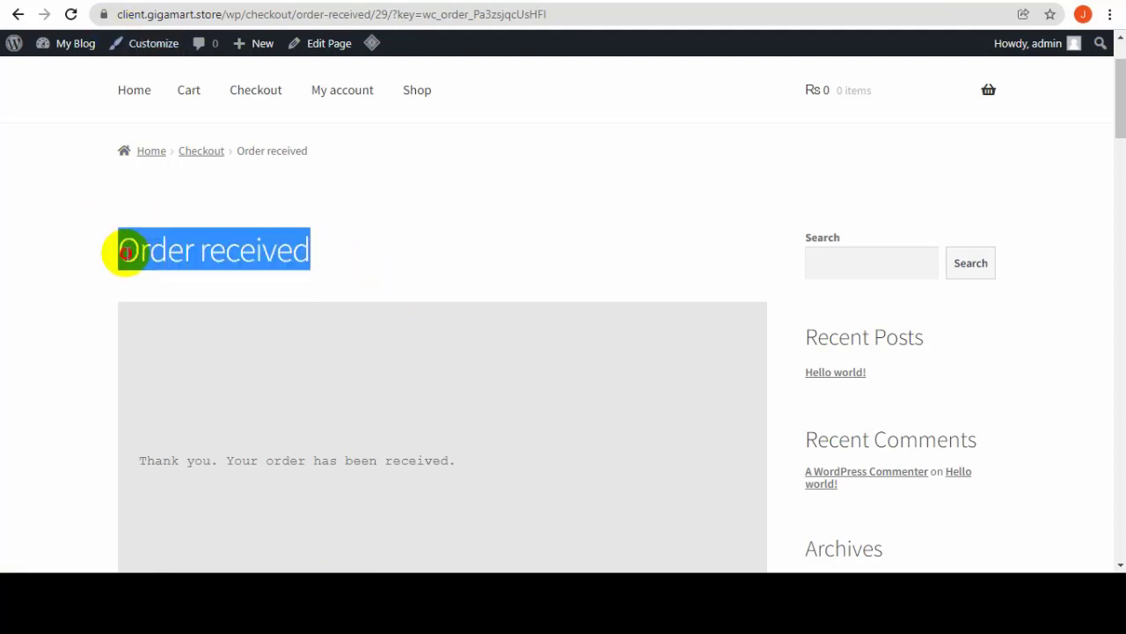
{"action": "left_click", "coordinate": [298, 255]}
{"action": "left_click_drag", "start_coordinate": [308, 253], "coordinate": [121, 253]}
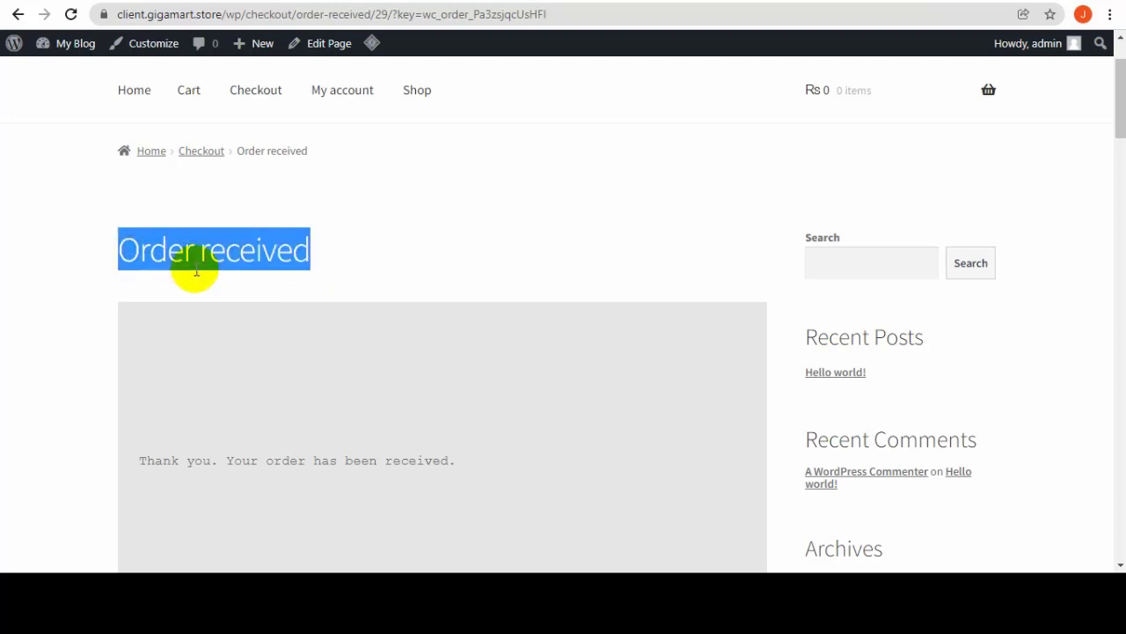